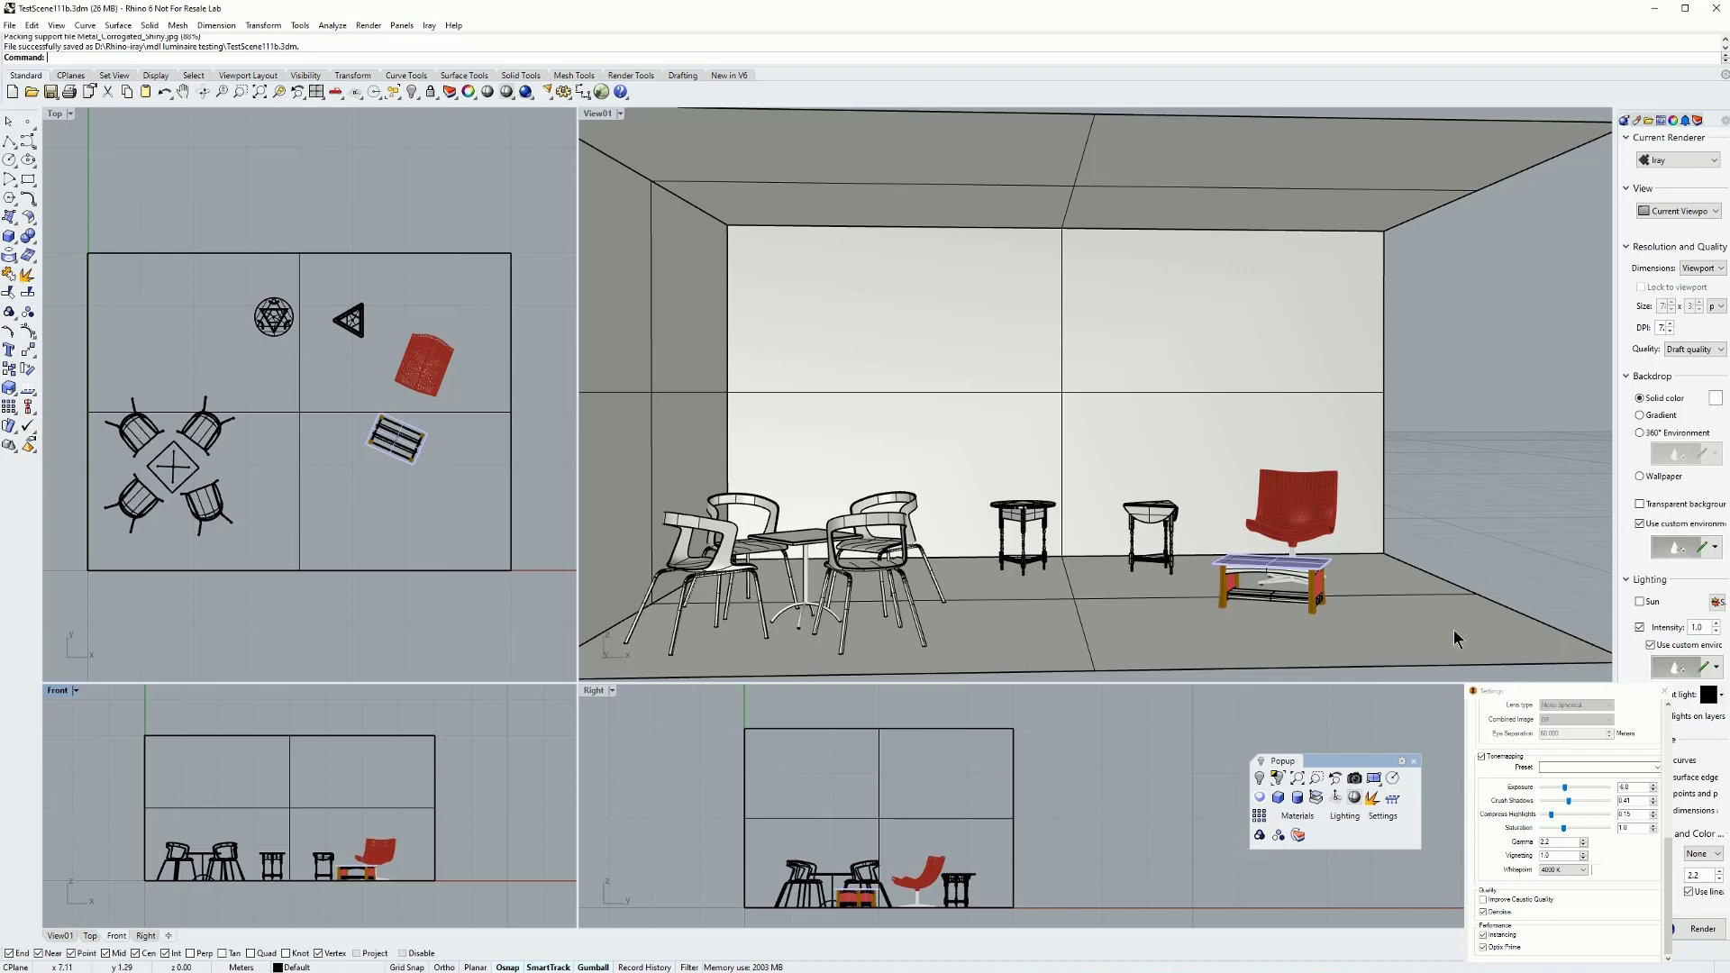
Step: Add the IES Light Source MDL material from user_materials > luminaires to the scene
click(1298, 814)
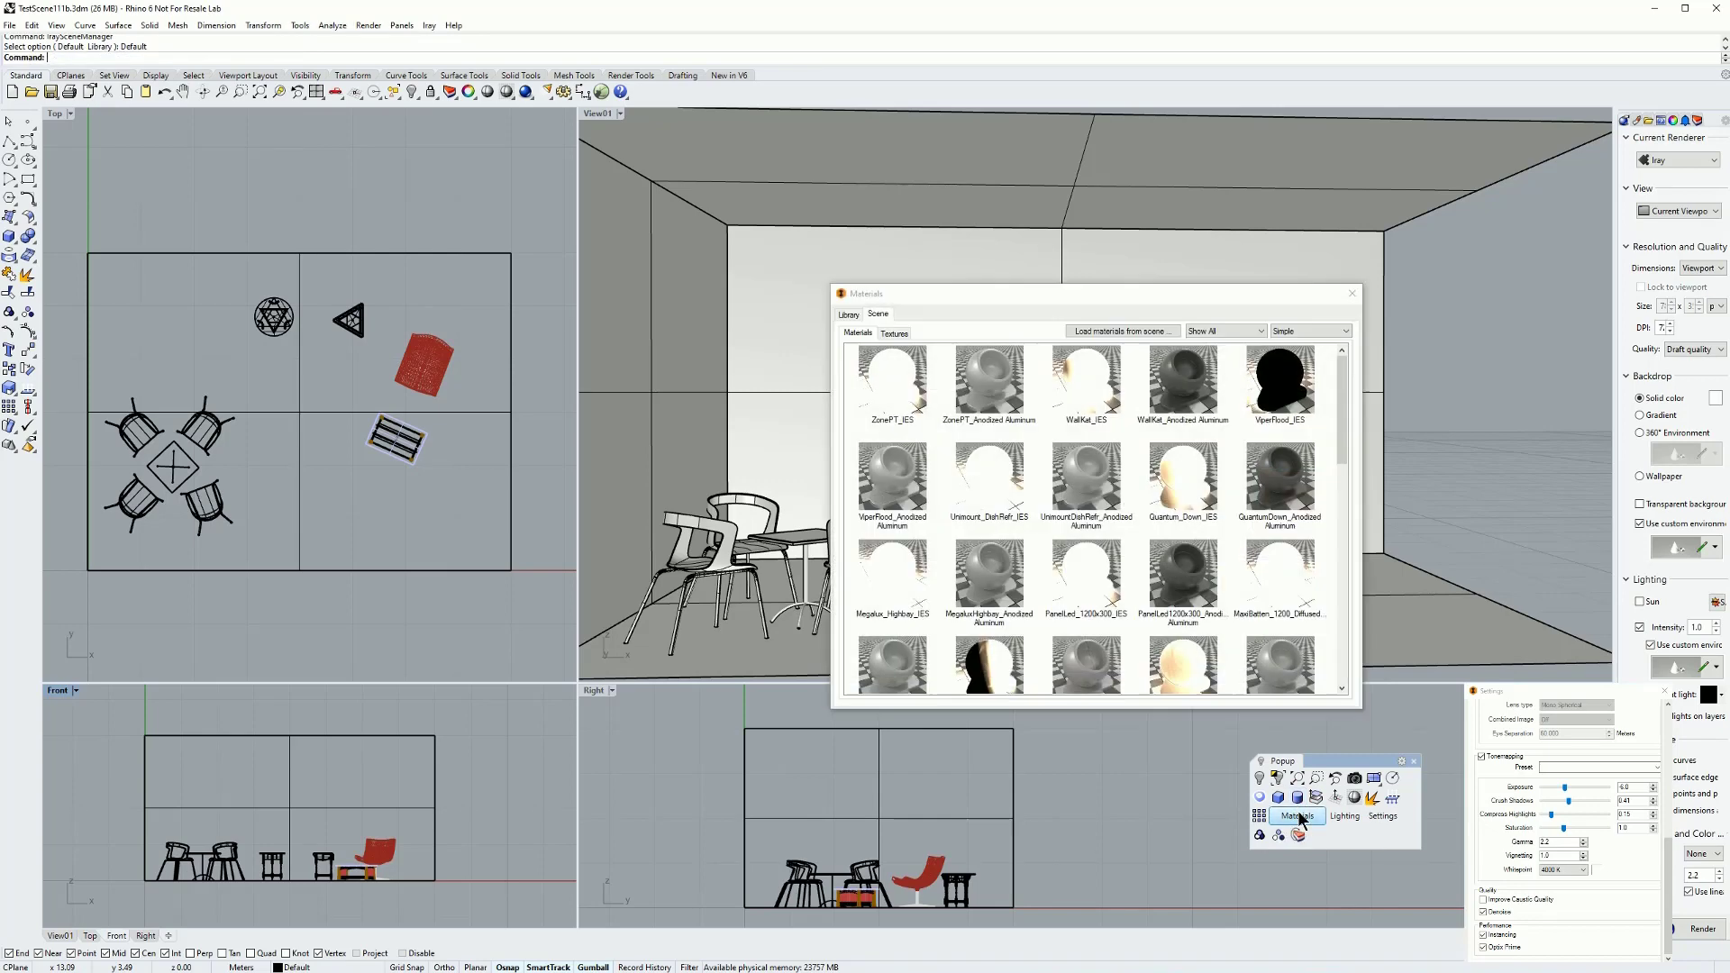
click(848, 316)
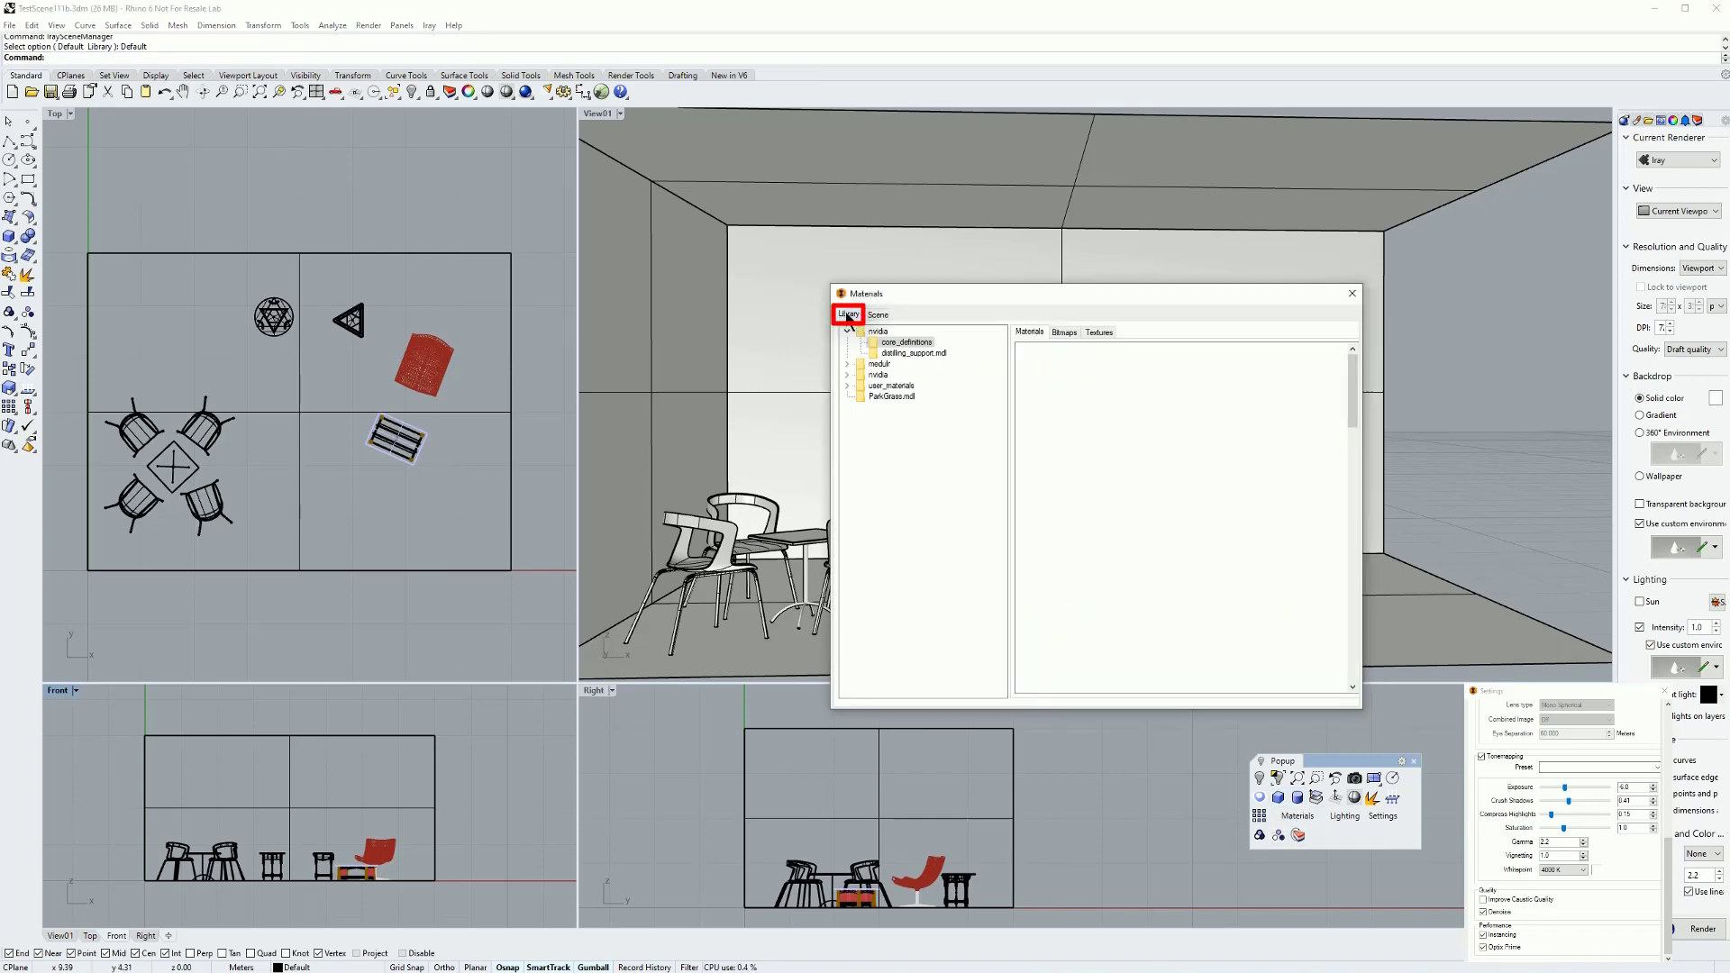
click(847, 385)
click(876, 398)
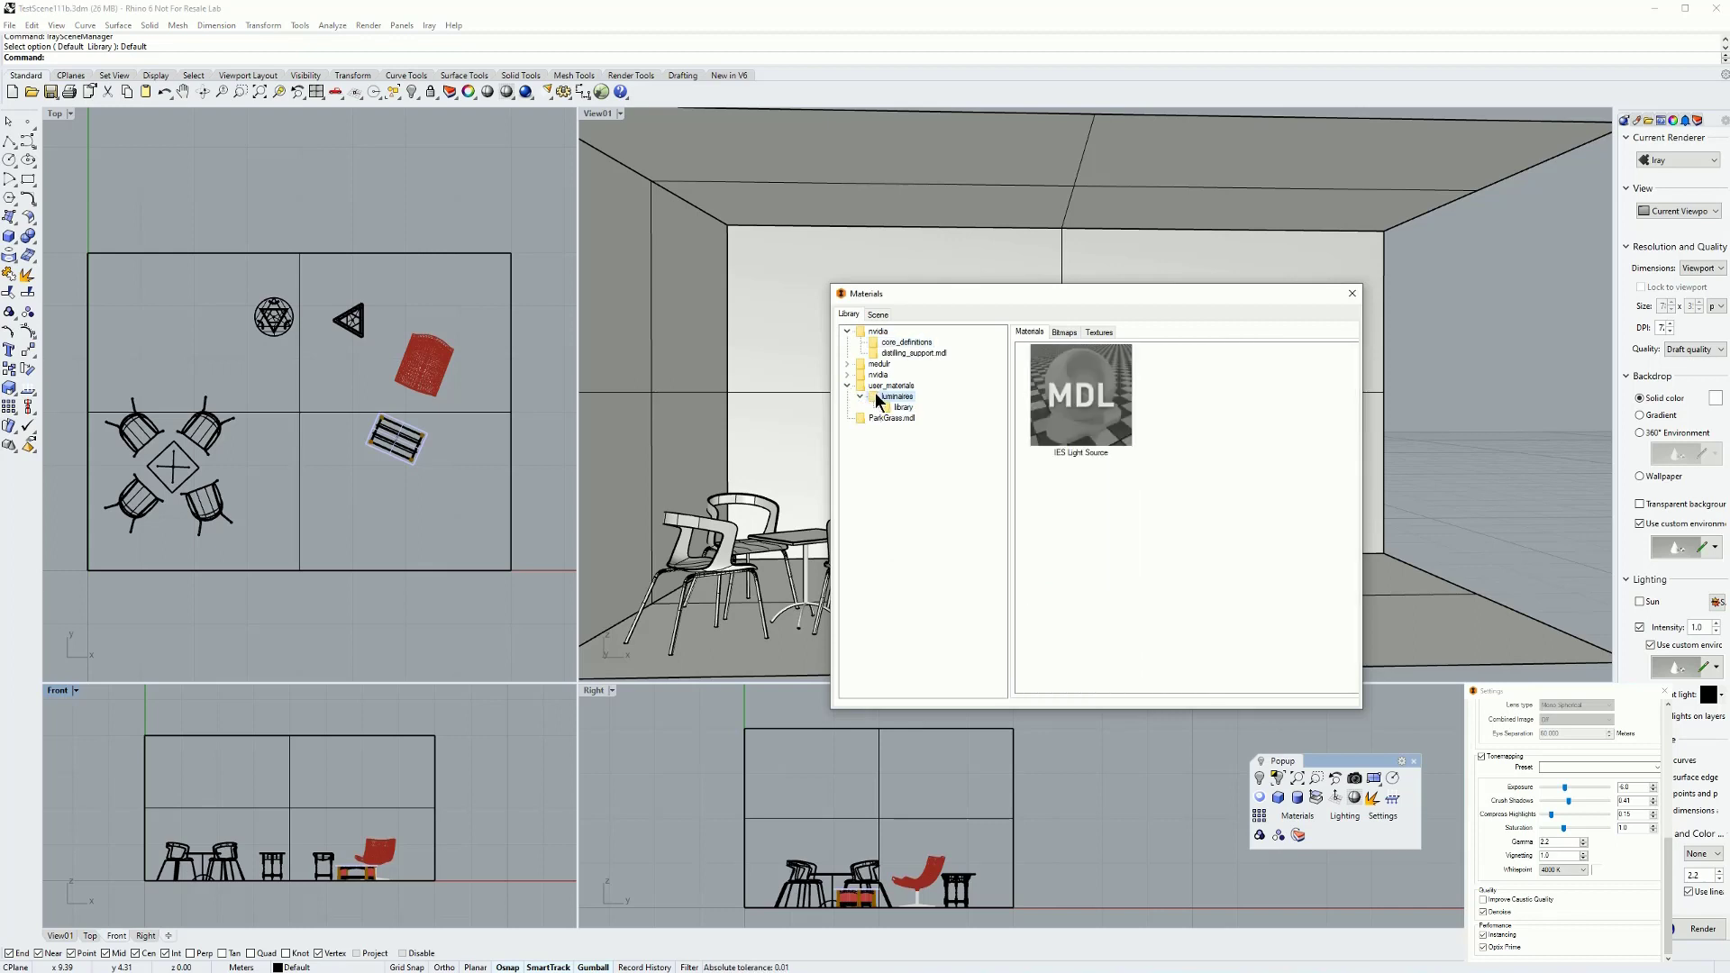
right_click(1097, 416)
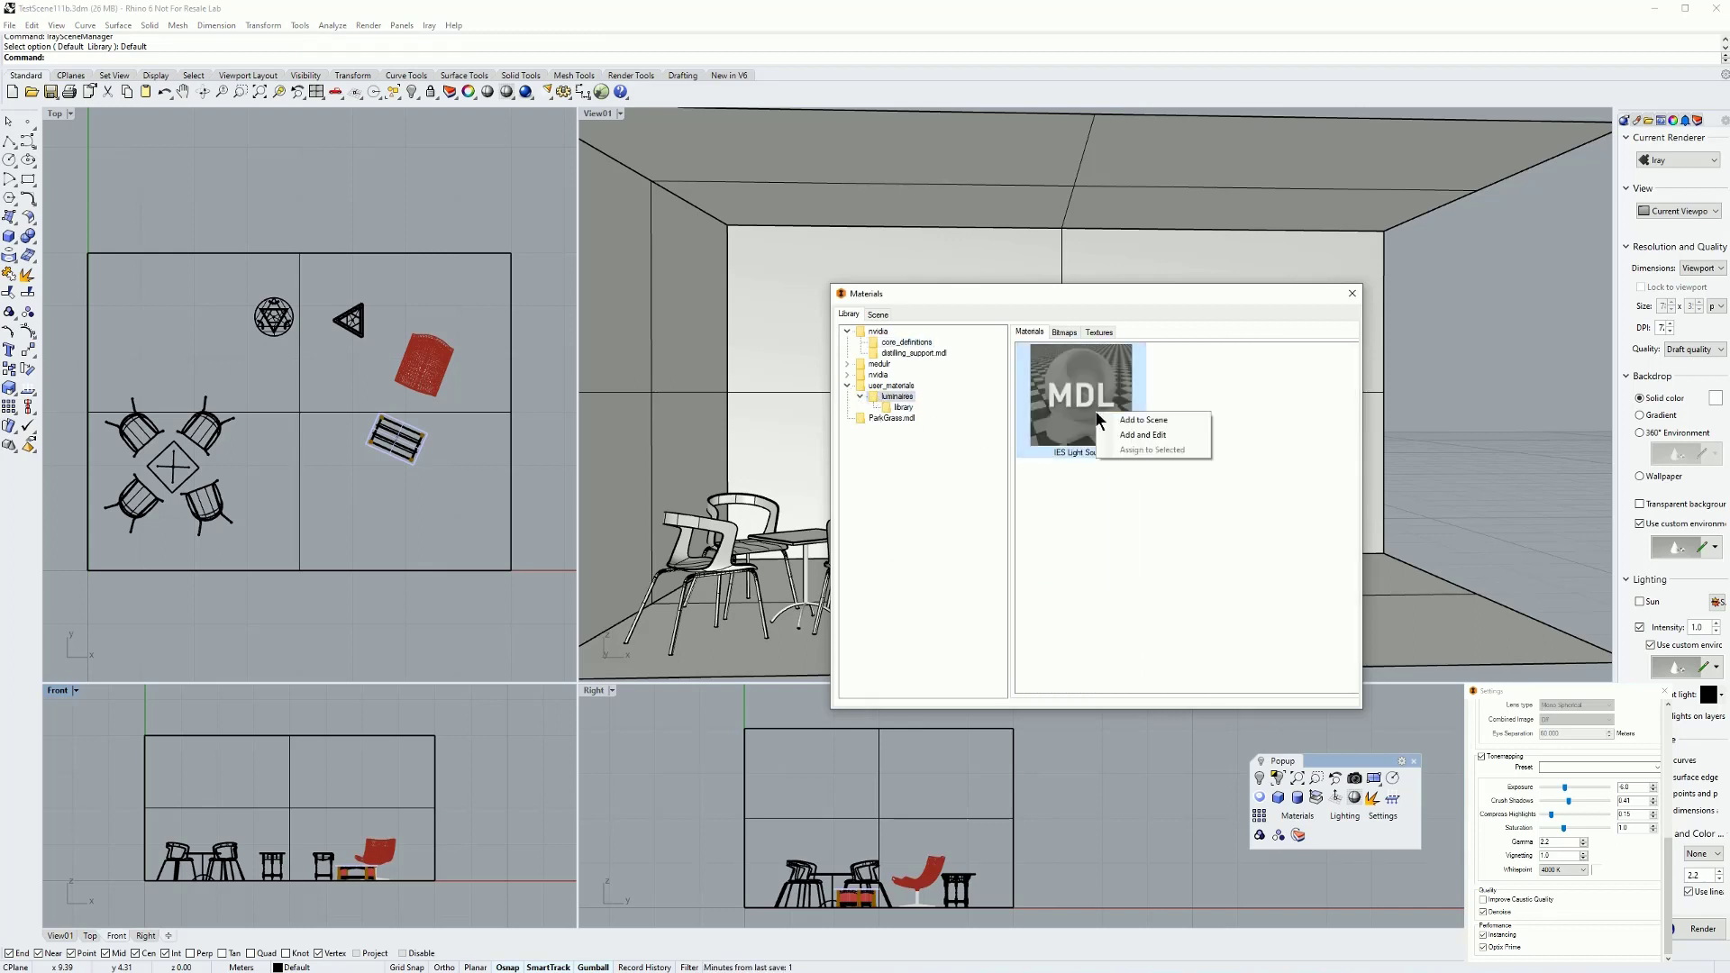
click(1133, 424)
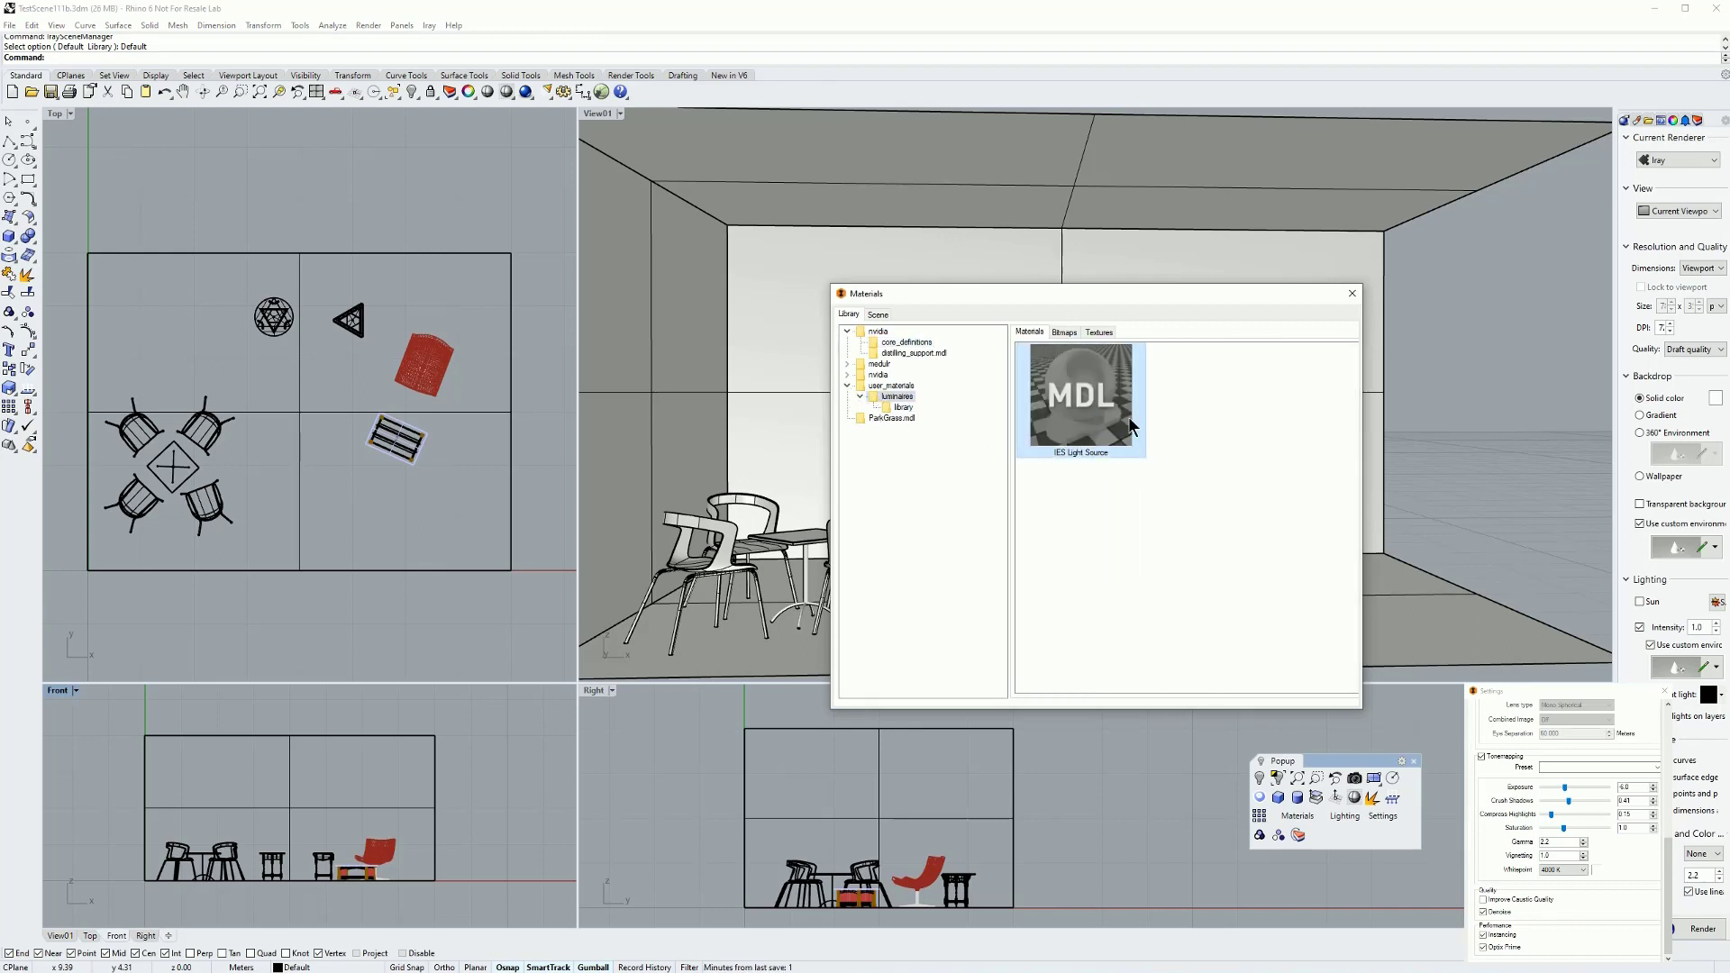
Step: Rename the scene material IES Light Source-002 to IES Light Source-A
click(877, 315)
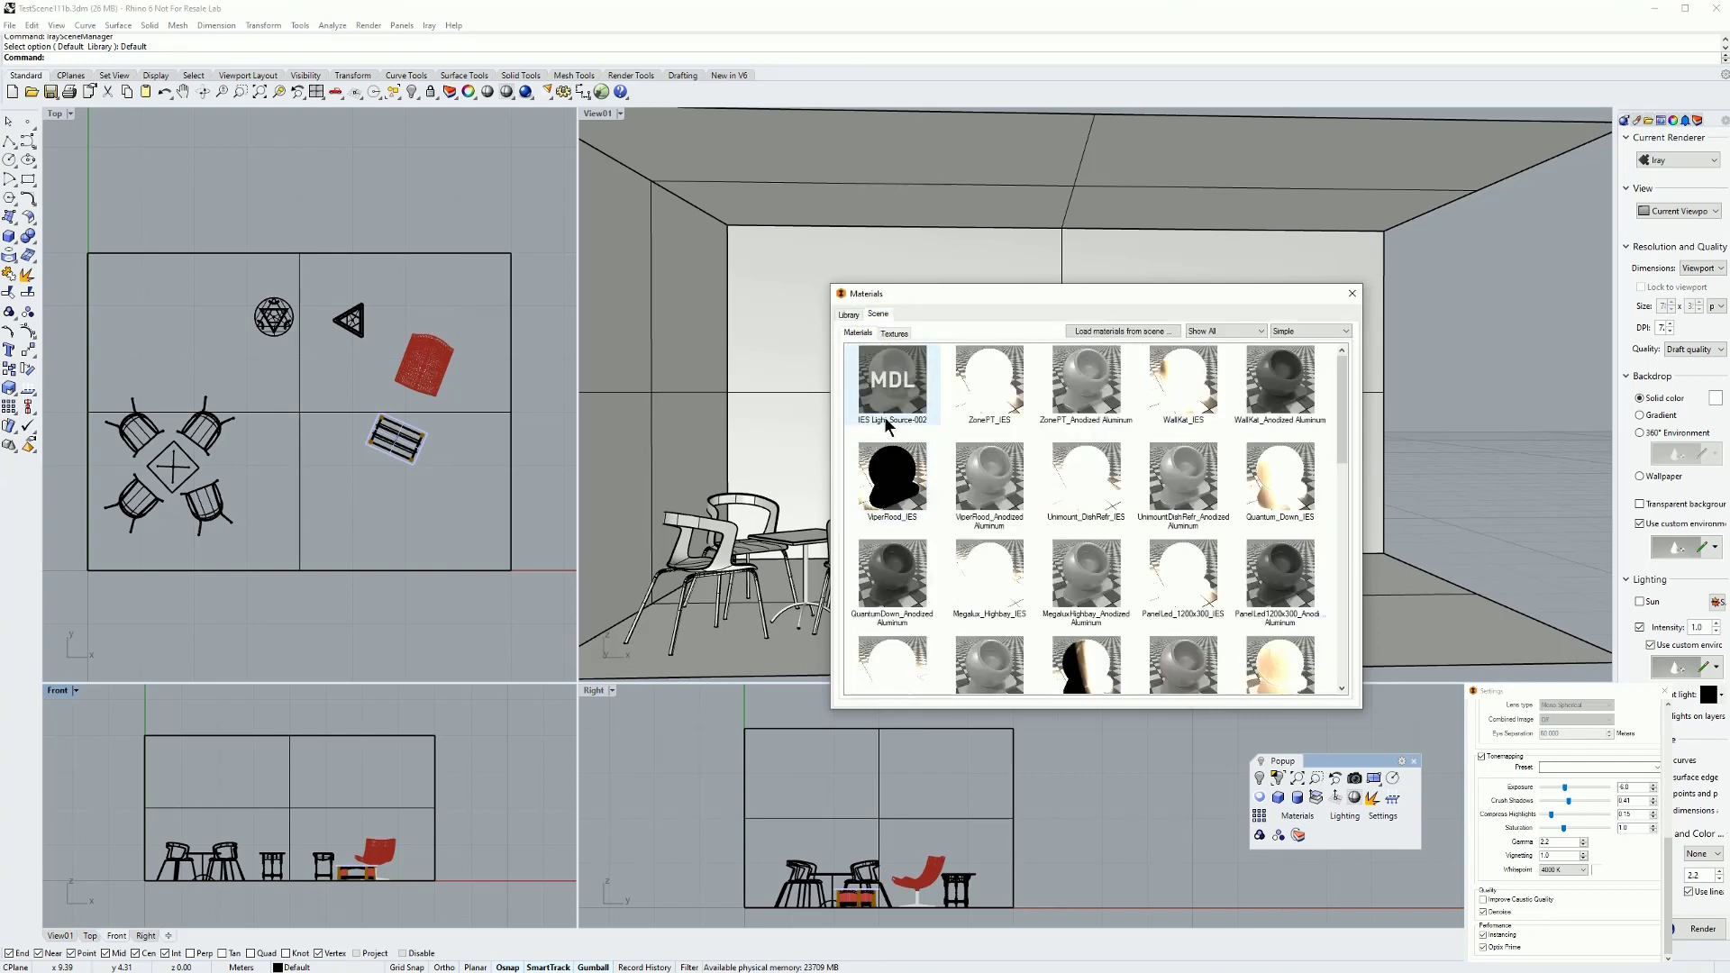
click(885, 420)
click(884, 418)
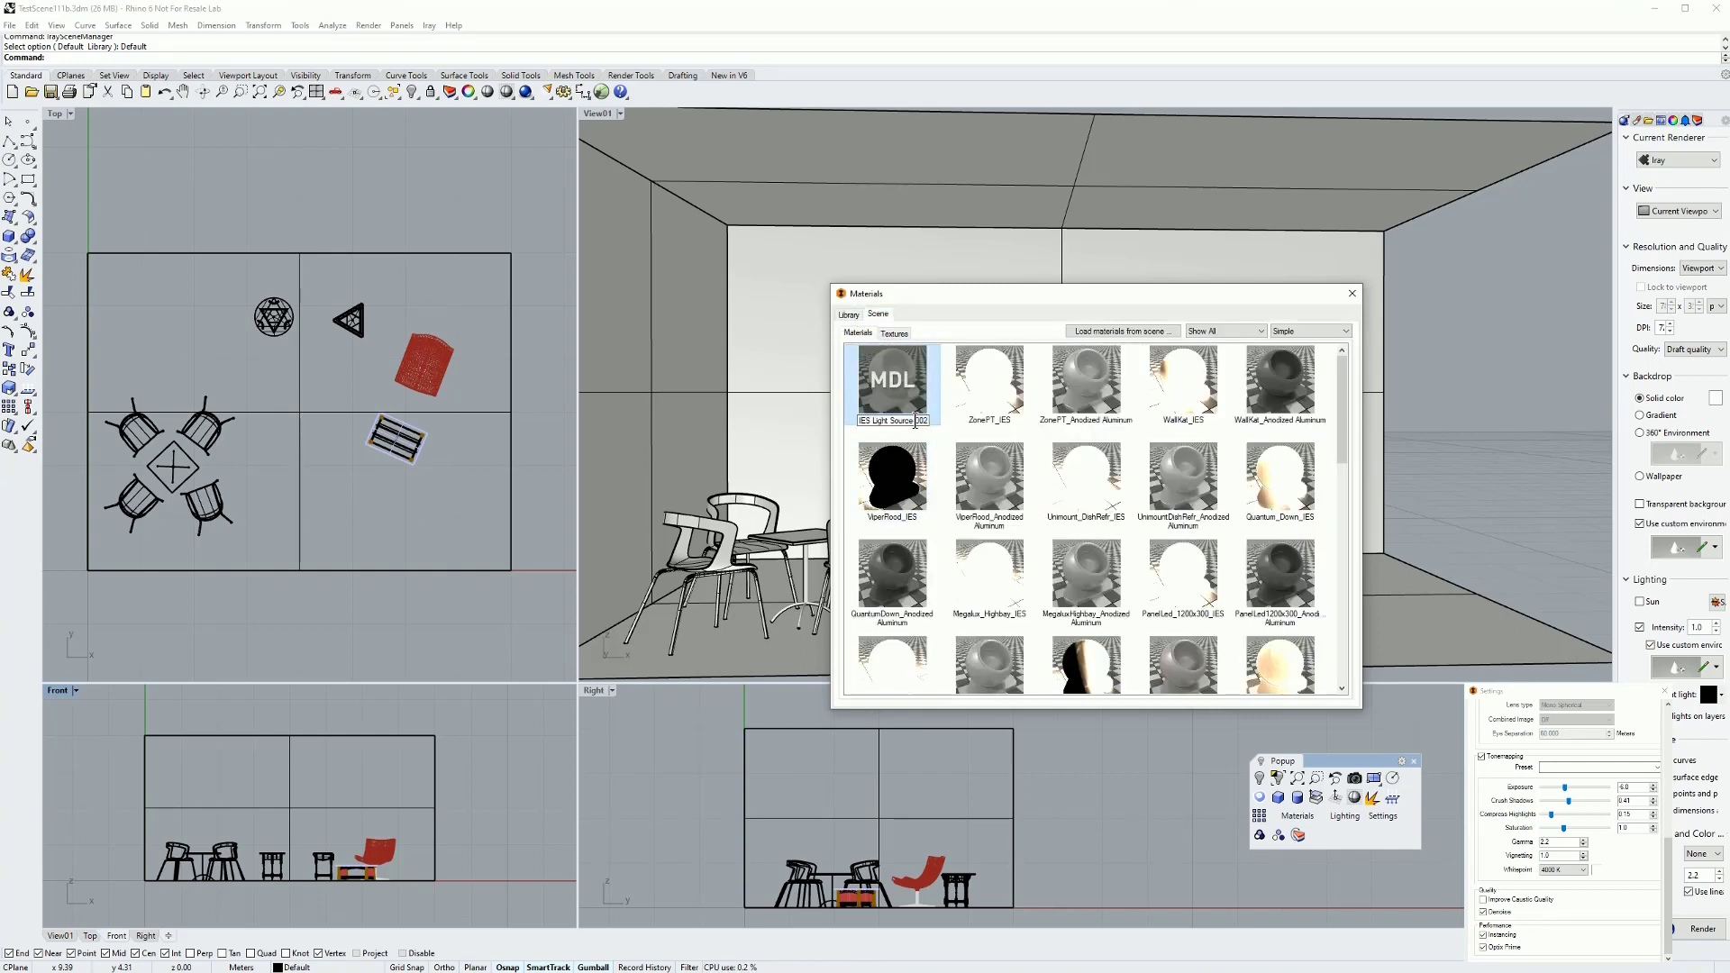
drag(912, 420, 926, 422)
text(A)
key(Return)
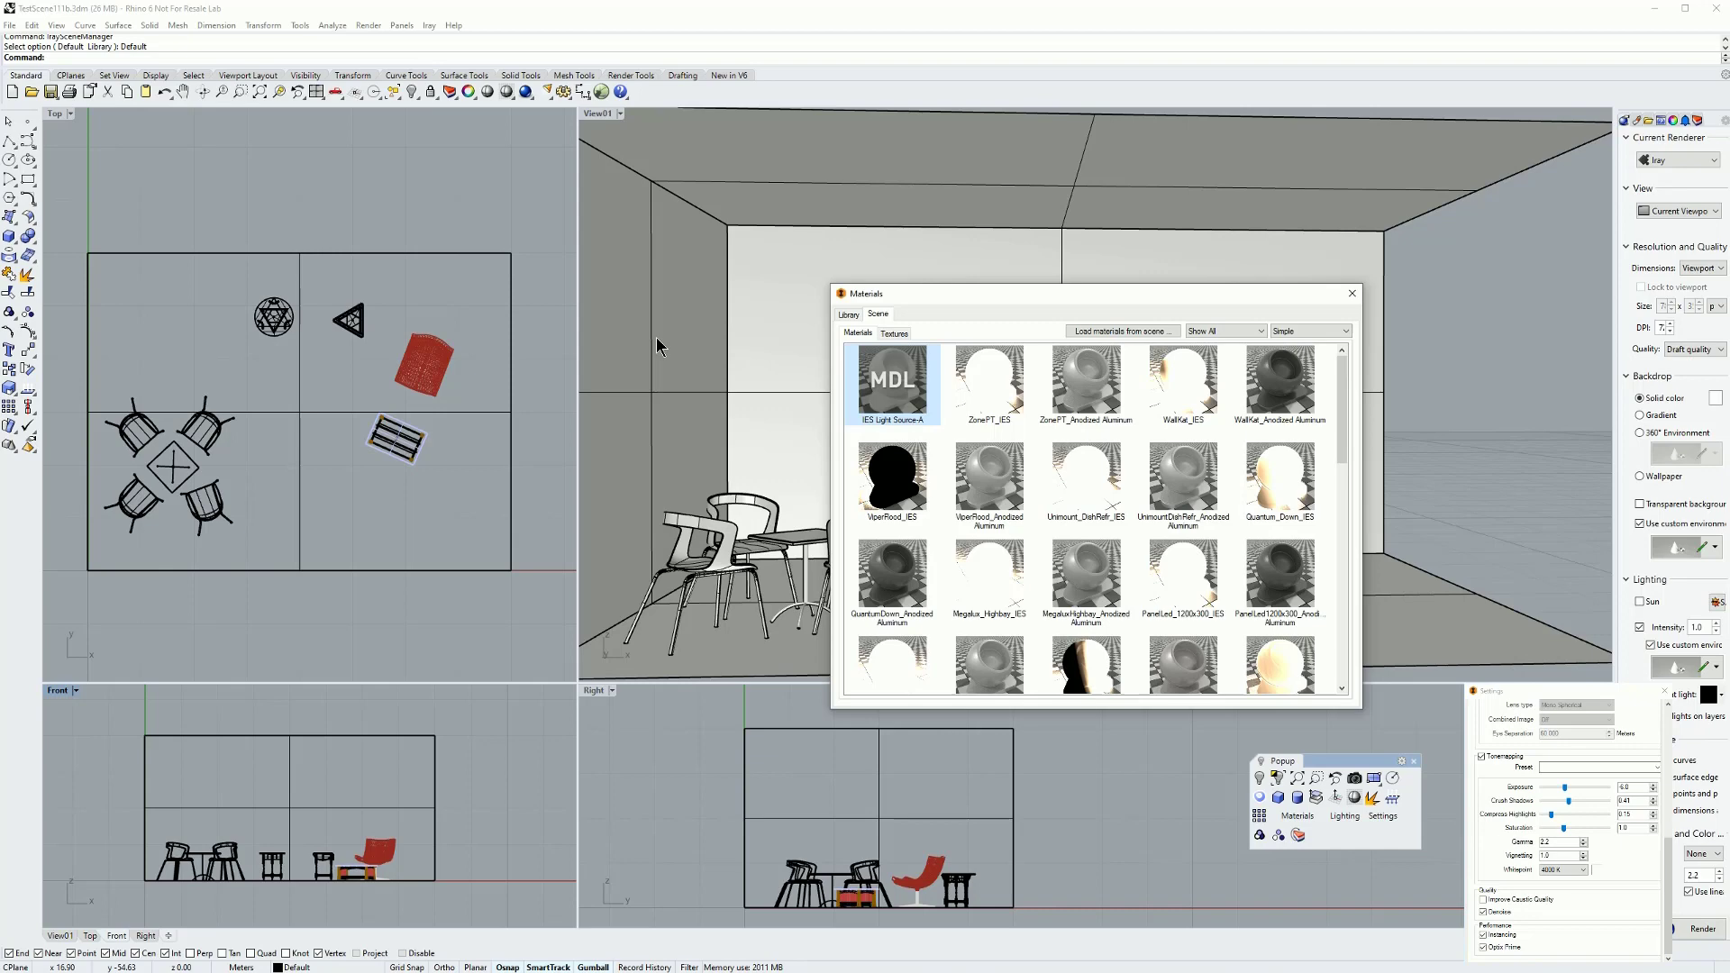
Step: Duplicate IES Light Source-A and name the copy IES Light Source-B
right_click(883, 396)
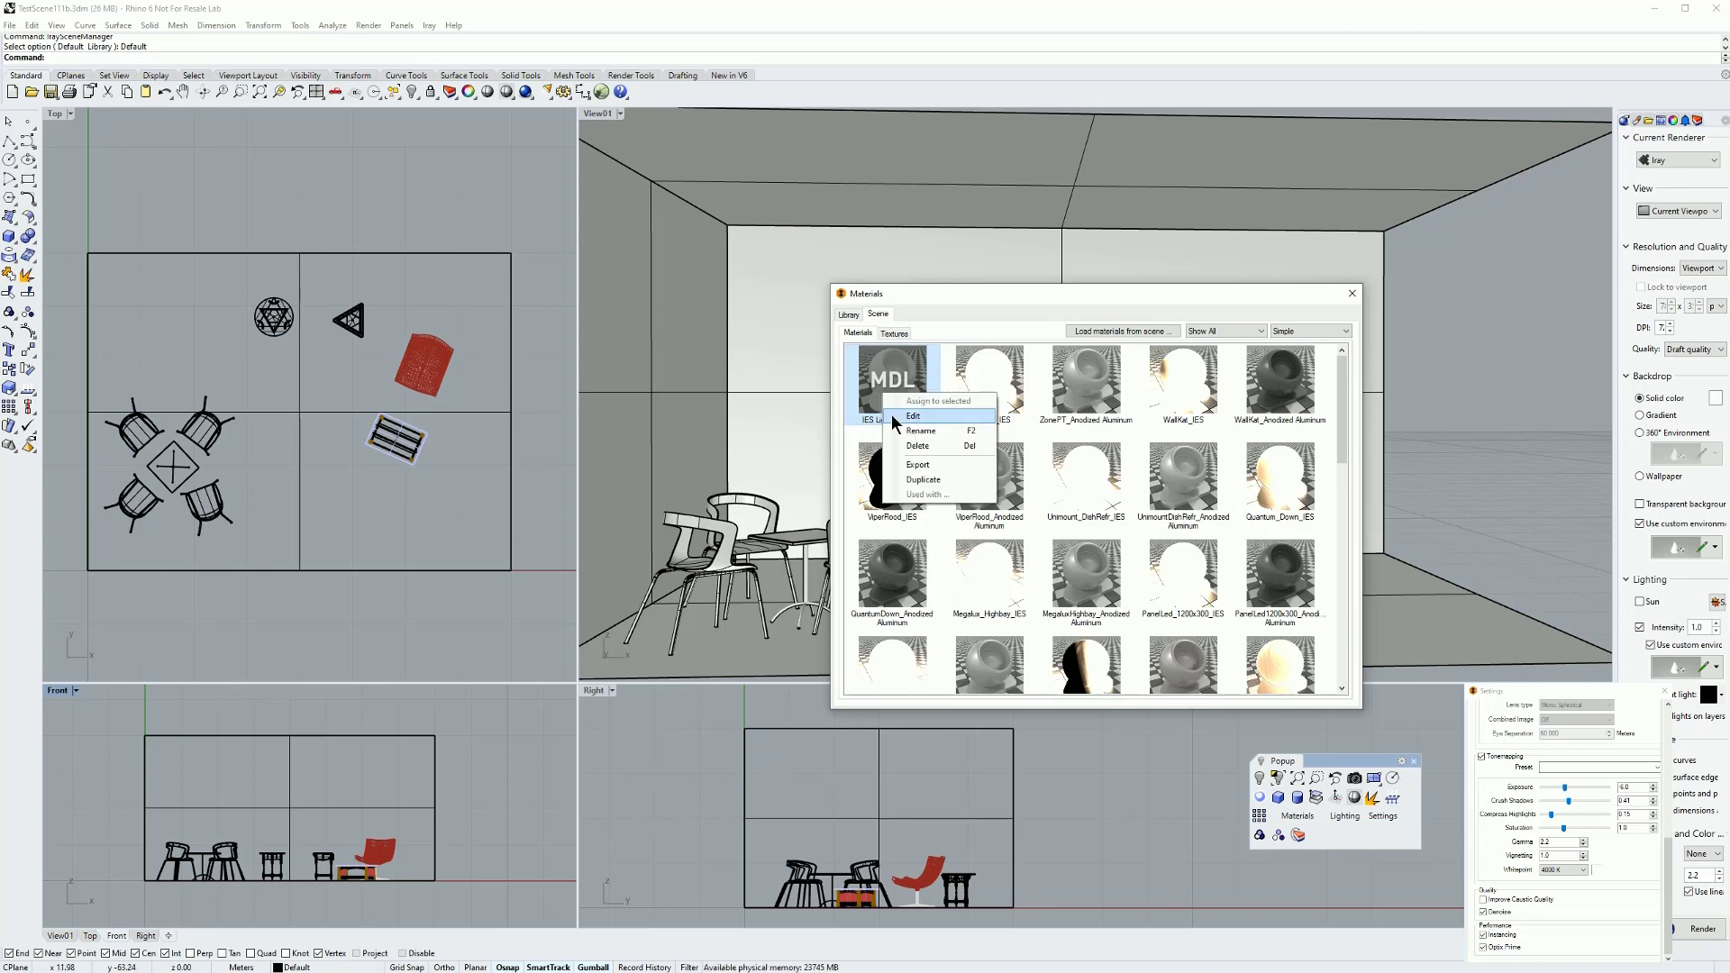
click(924, 479)
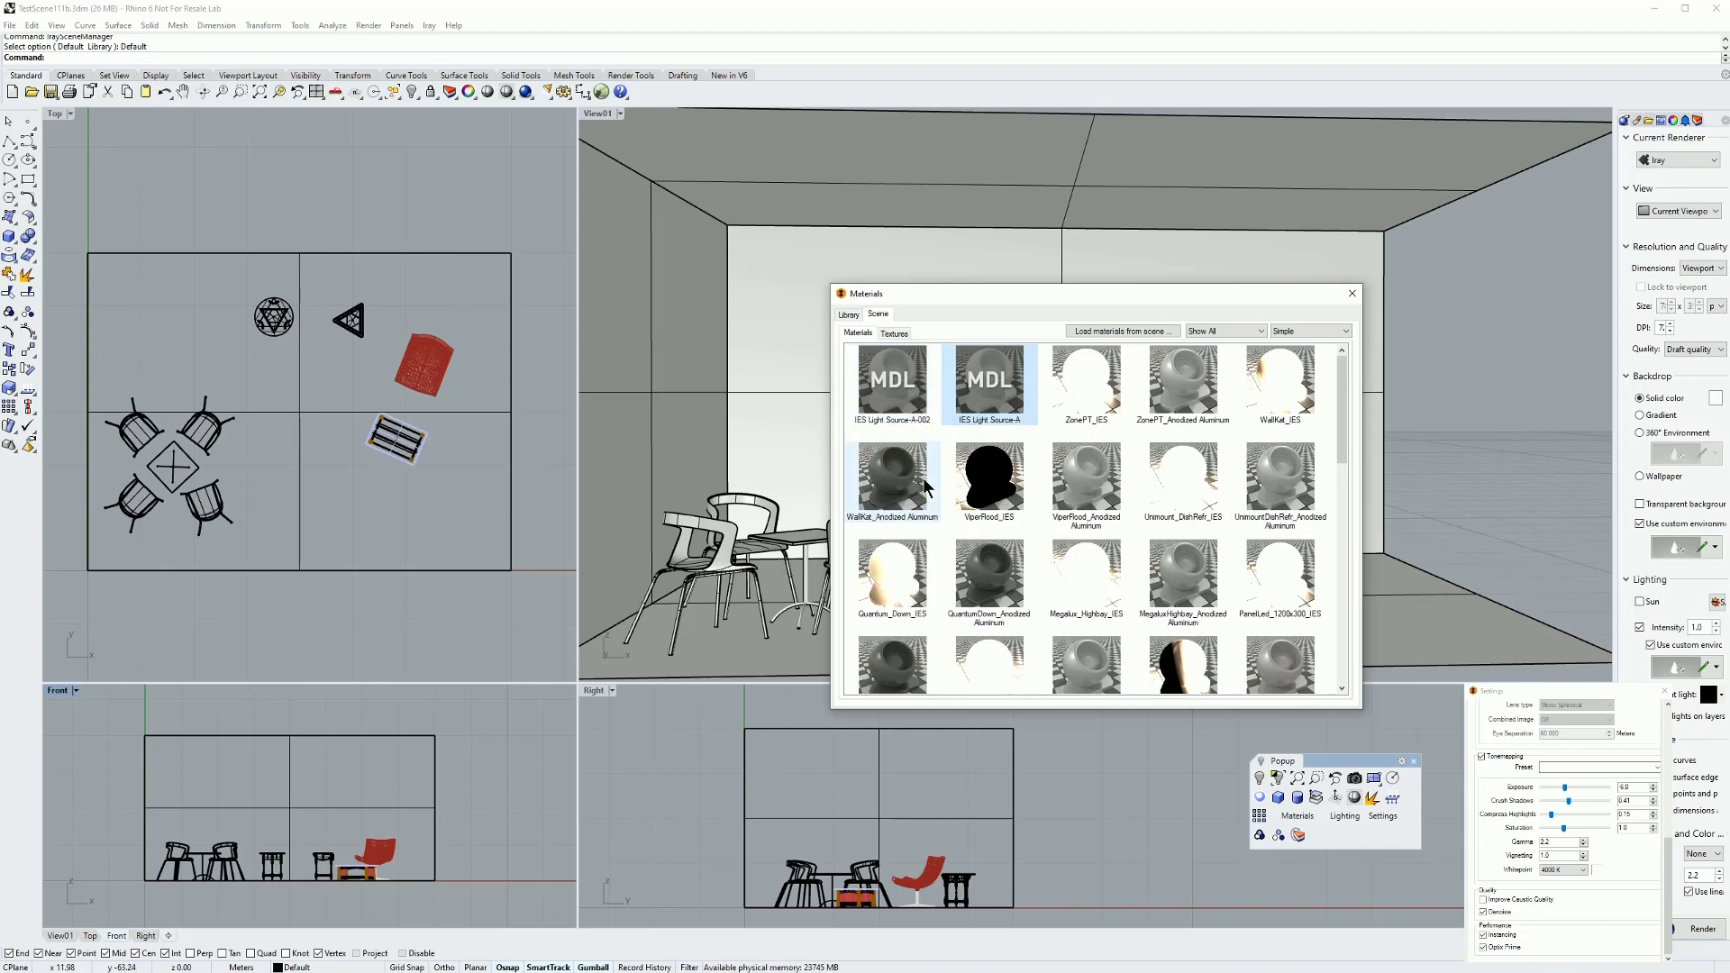
click(913, 422)
click(912, 421)
drag(911, 423, 929, 423)
text(B)
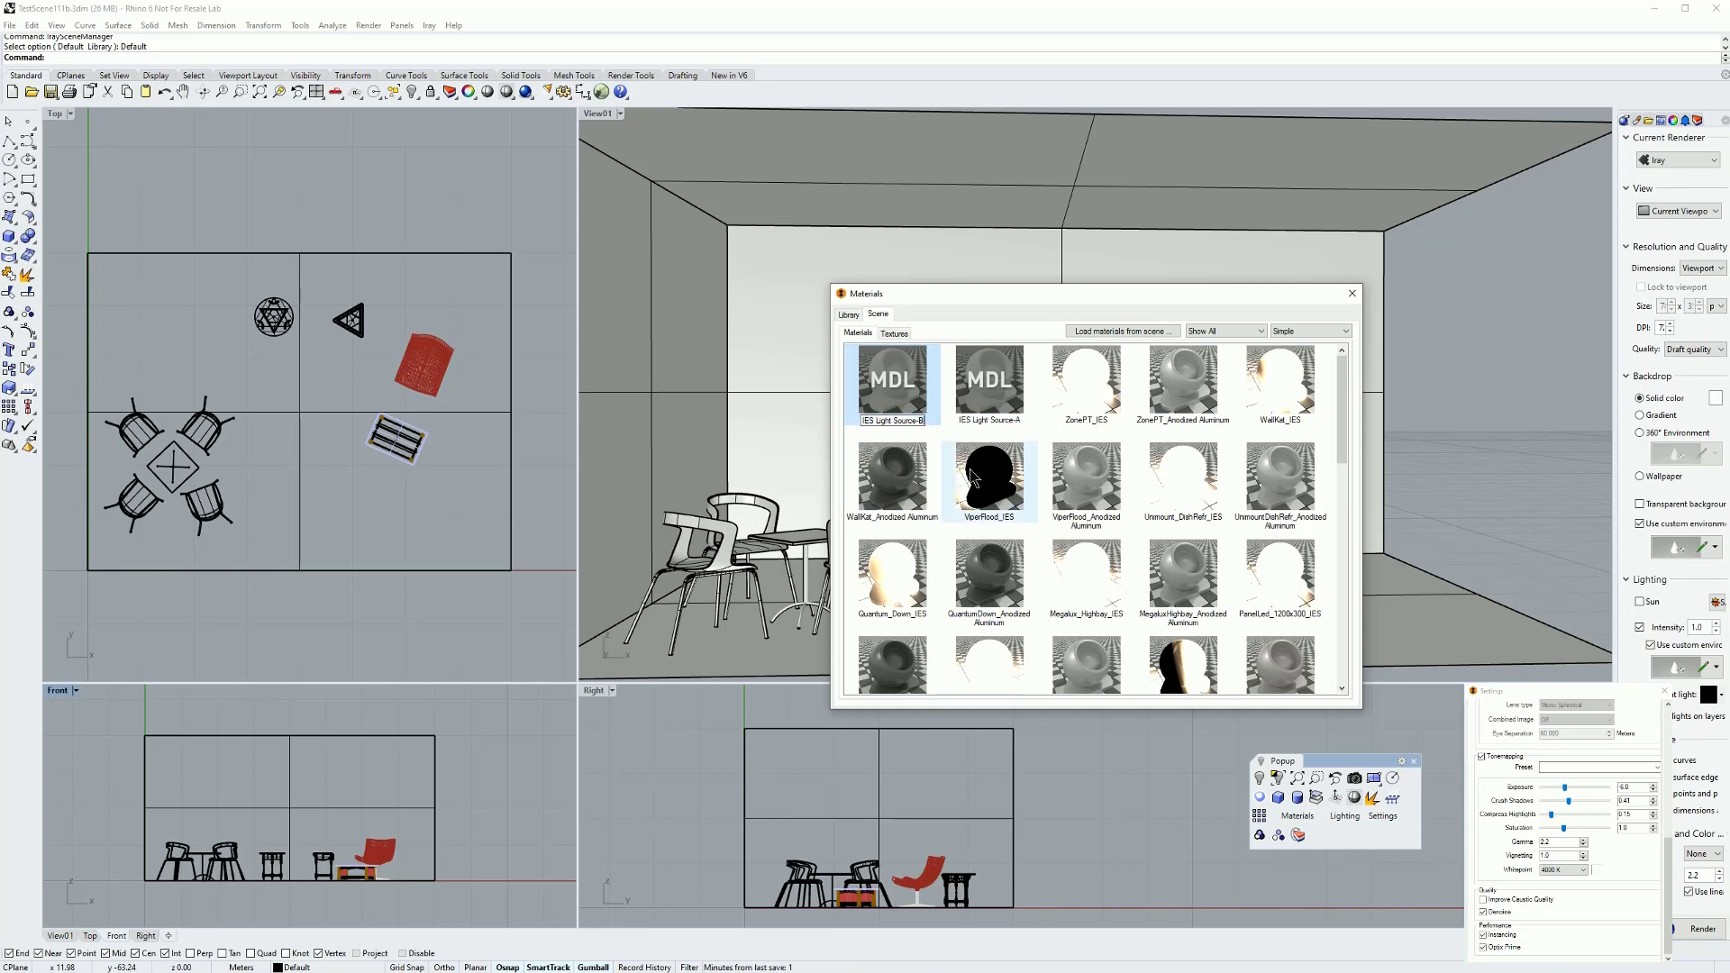
key(Return)
Step: Open IES Light Source-A in the Iray Material Editor
double_click(993, 399)
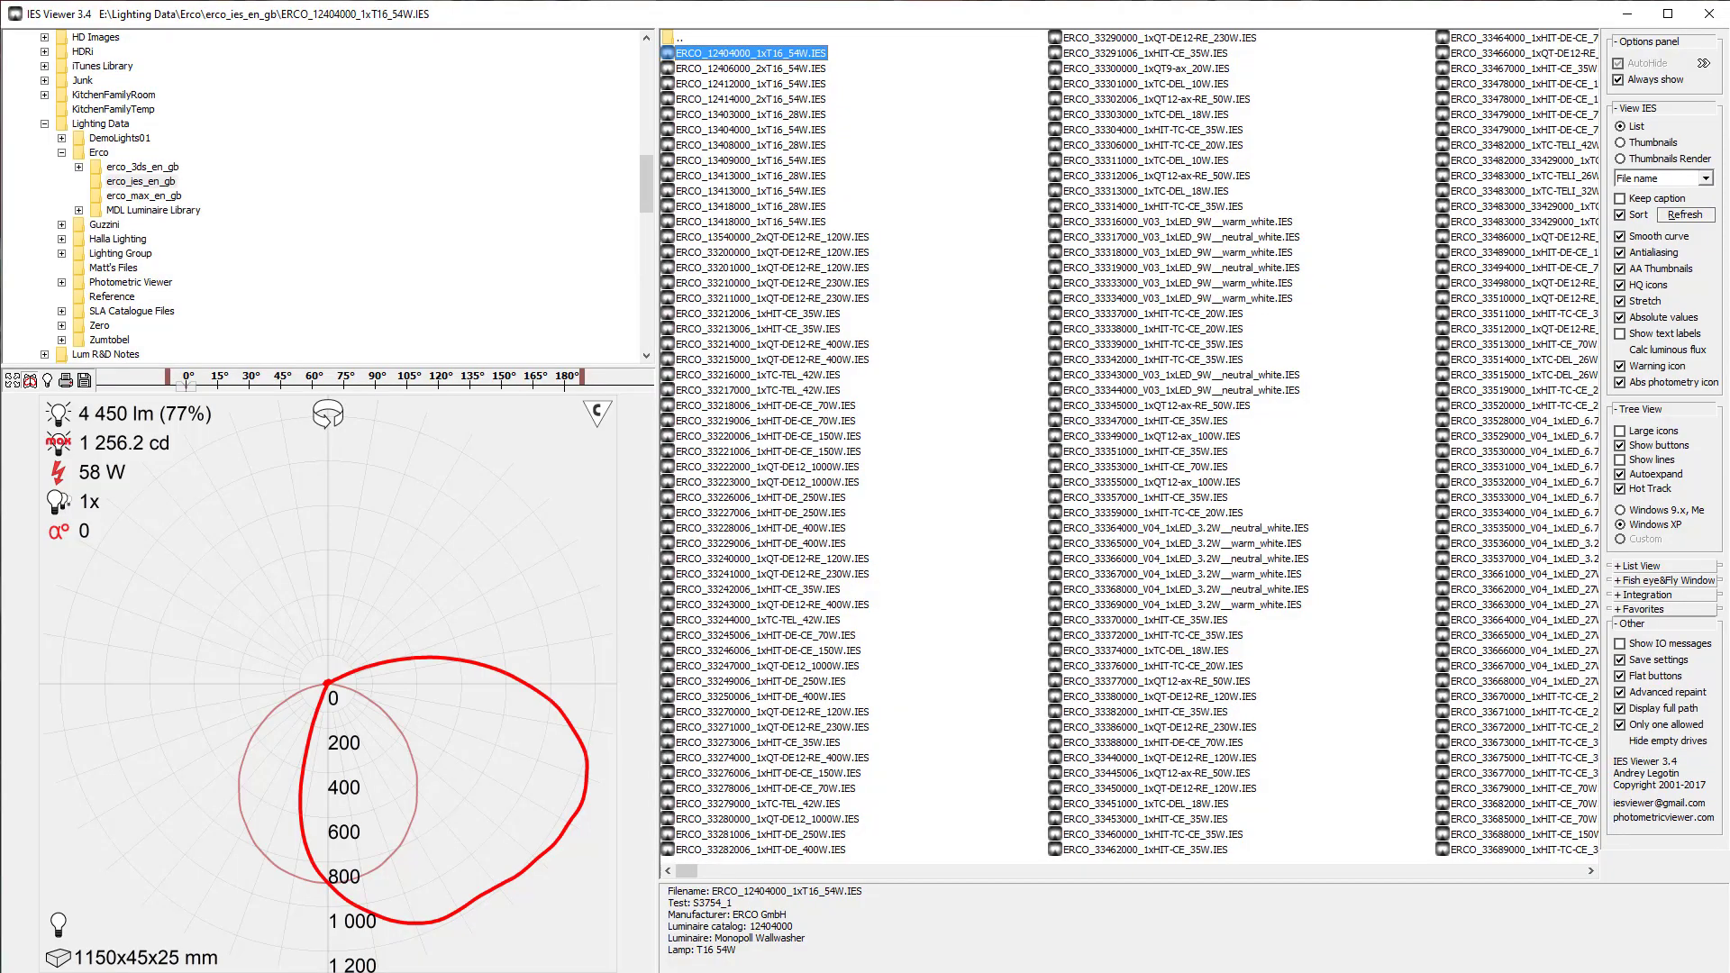
key(Down)
key(Down)
key(Down)
key(Down)
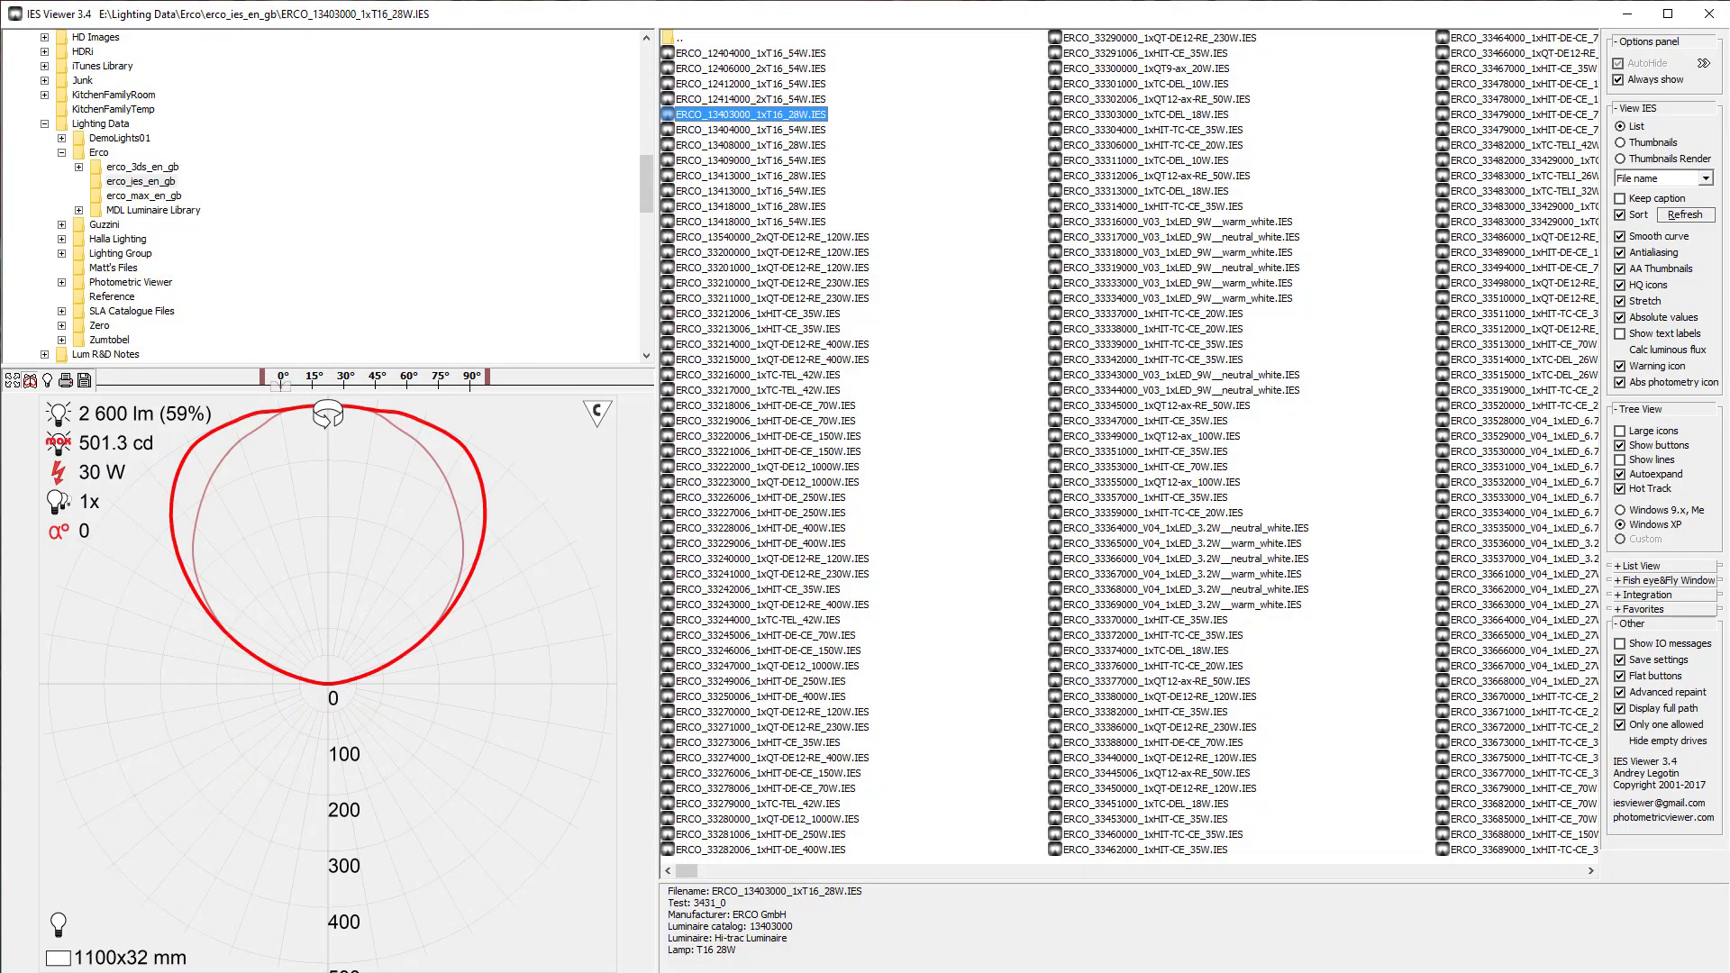
key(Down)
key(Down)
key(Down)
key(Down)
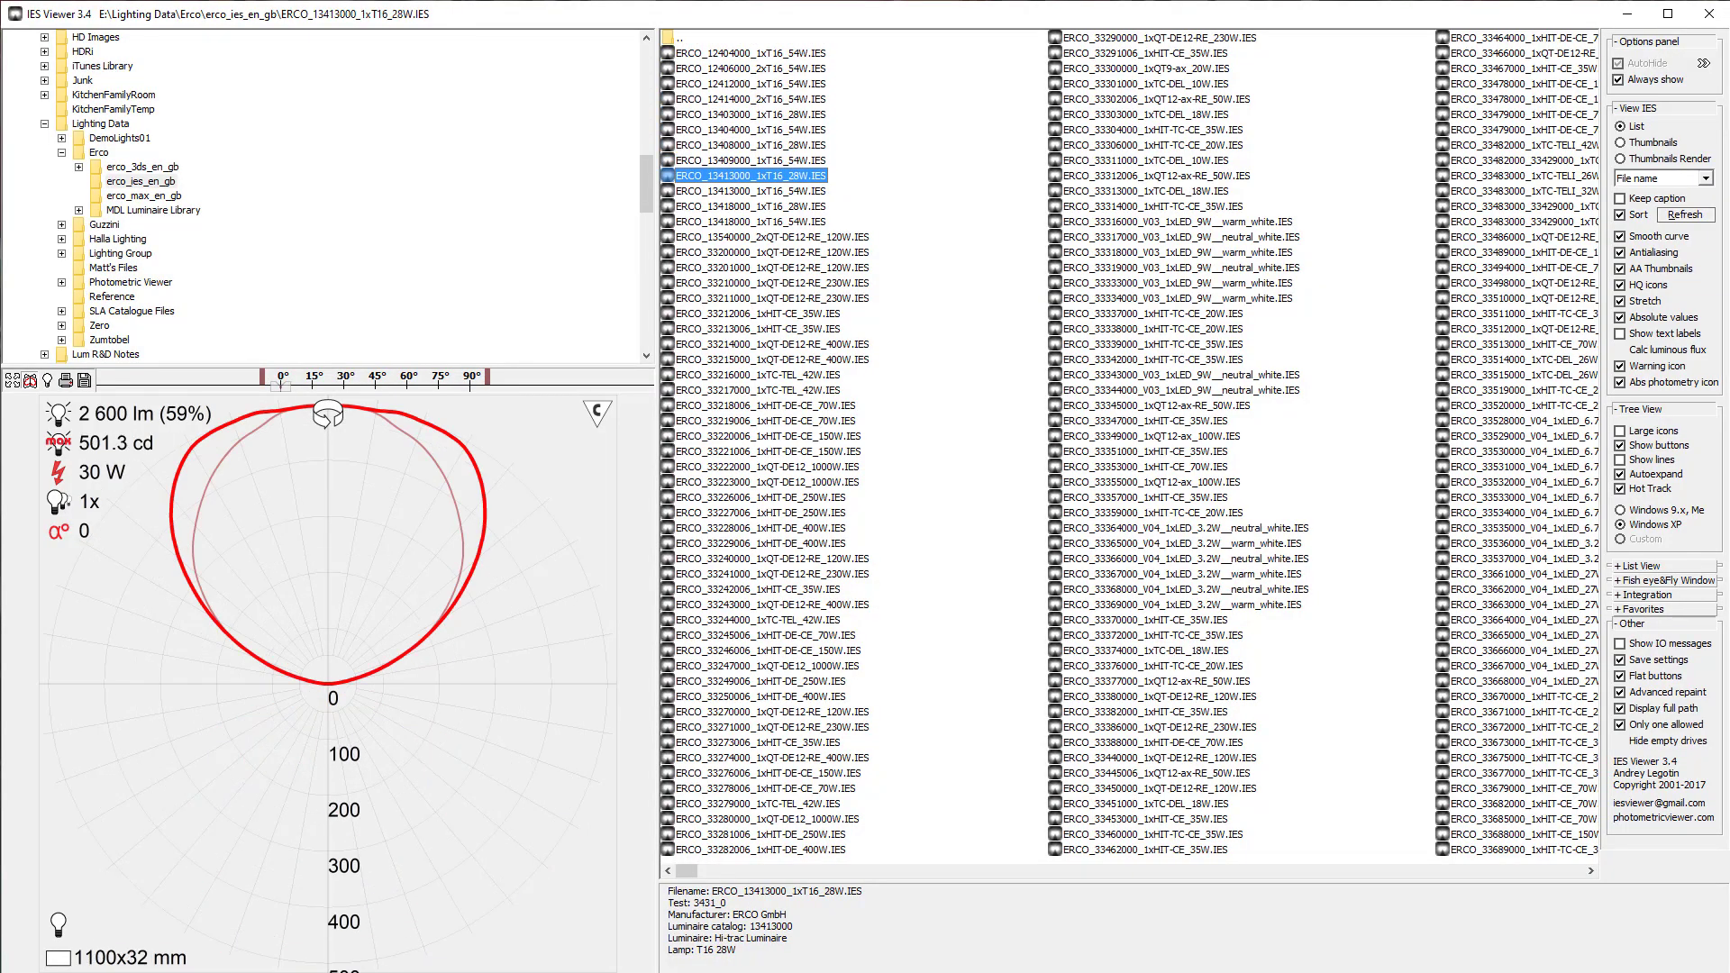
key(Down)
key(Down)
key(Down)
key(Down)
key(Down)
key(Down)
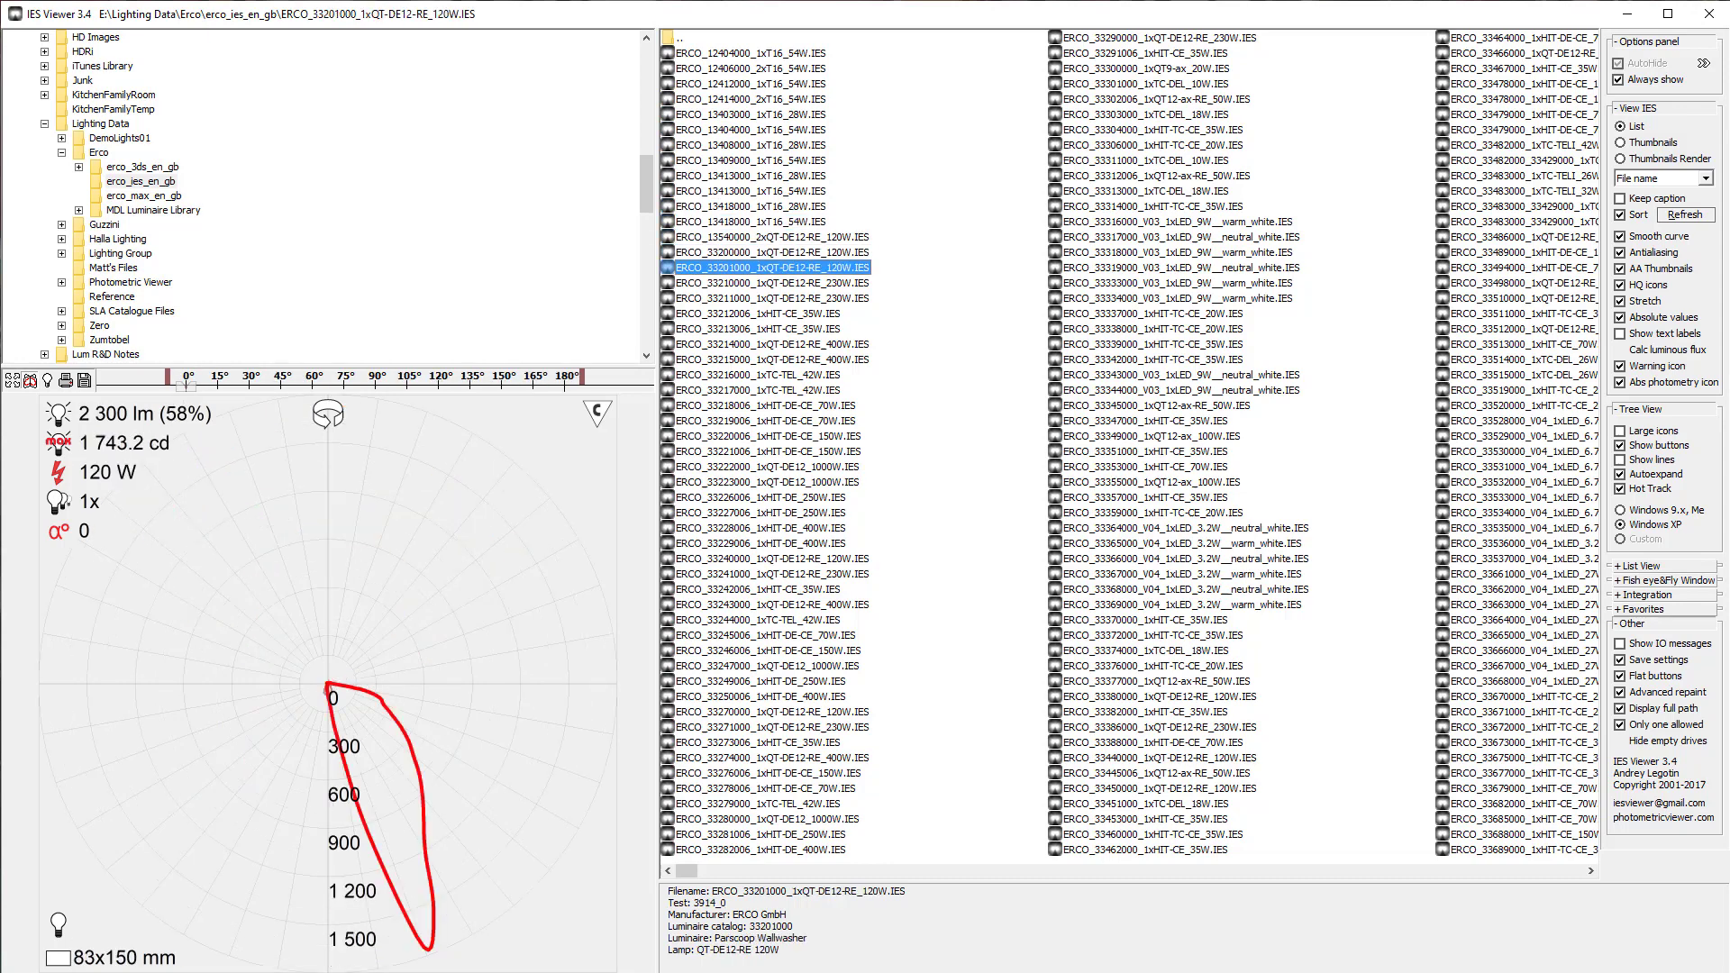
key(Down)
key(Down)
key(Down)
key(Down)
key(Down)
key(Down)
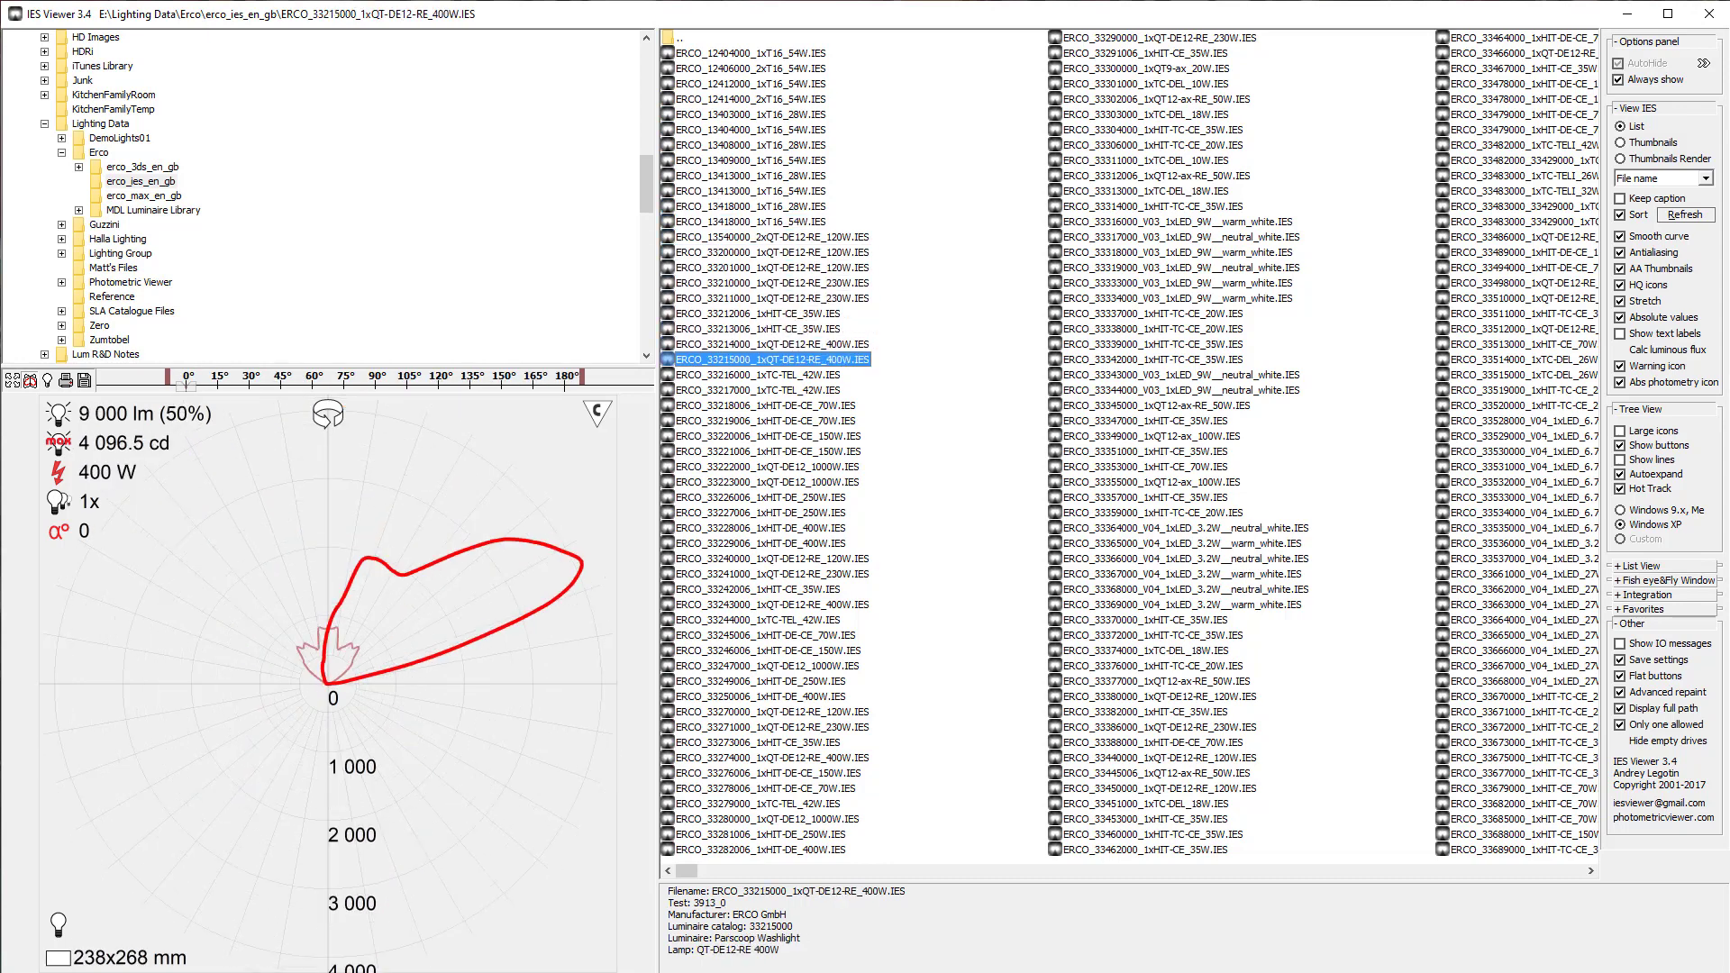
key(Down)
key(Down)
key(Down)
key(Down)
key(Down)
key(Down)
key(Down)
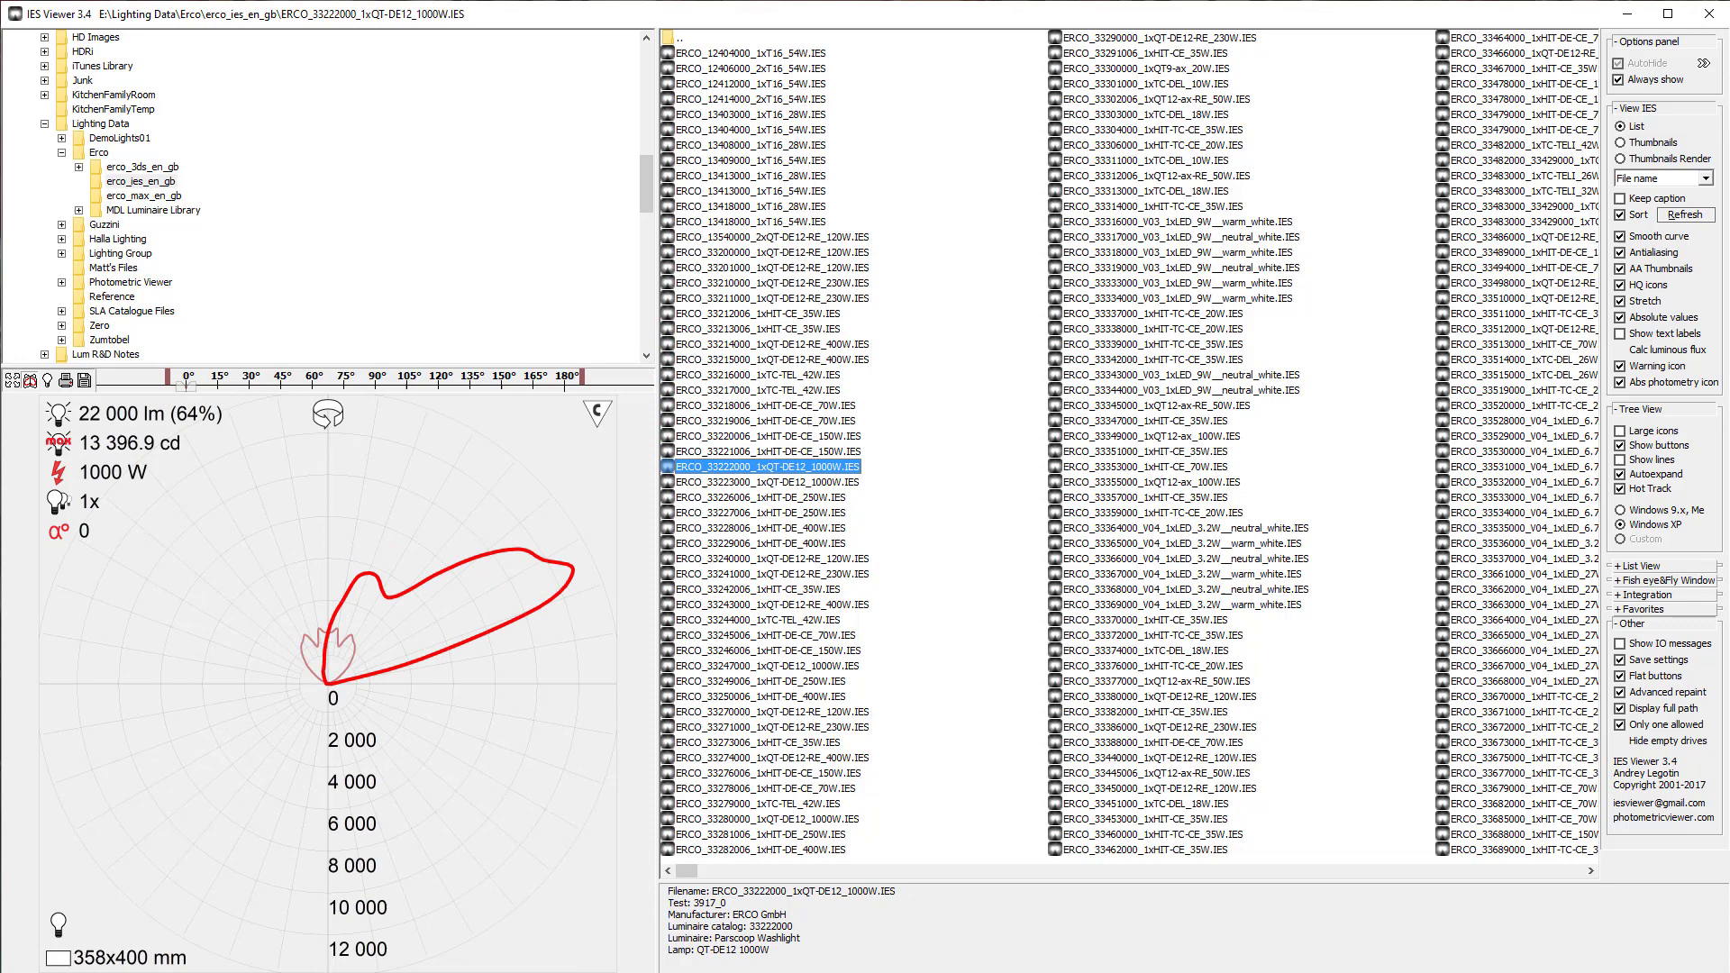
key(Down)
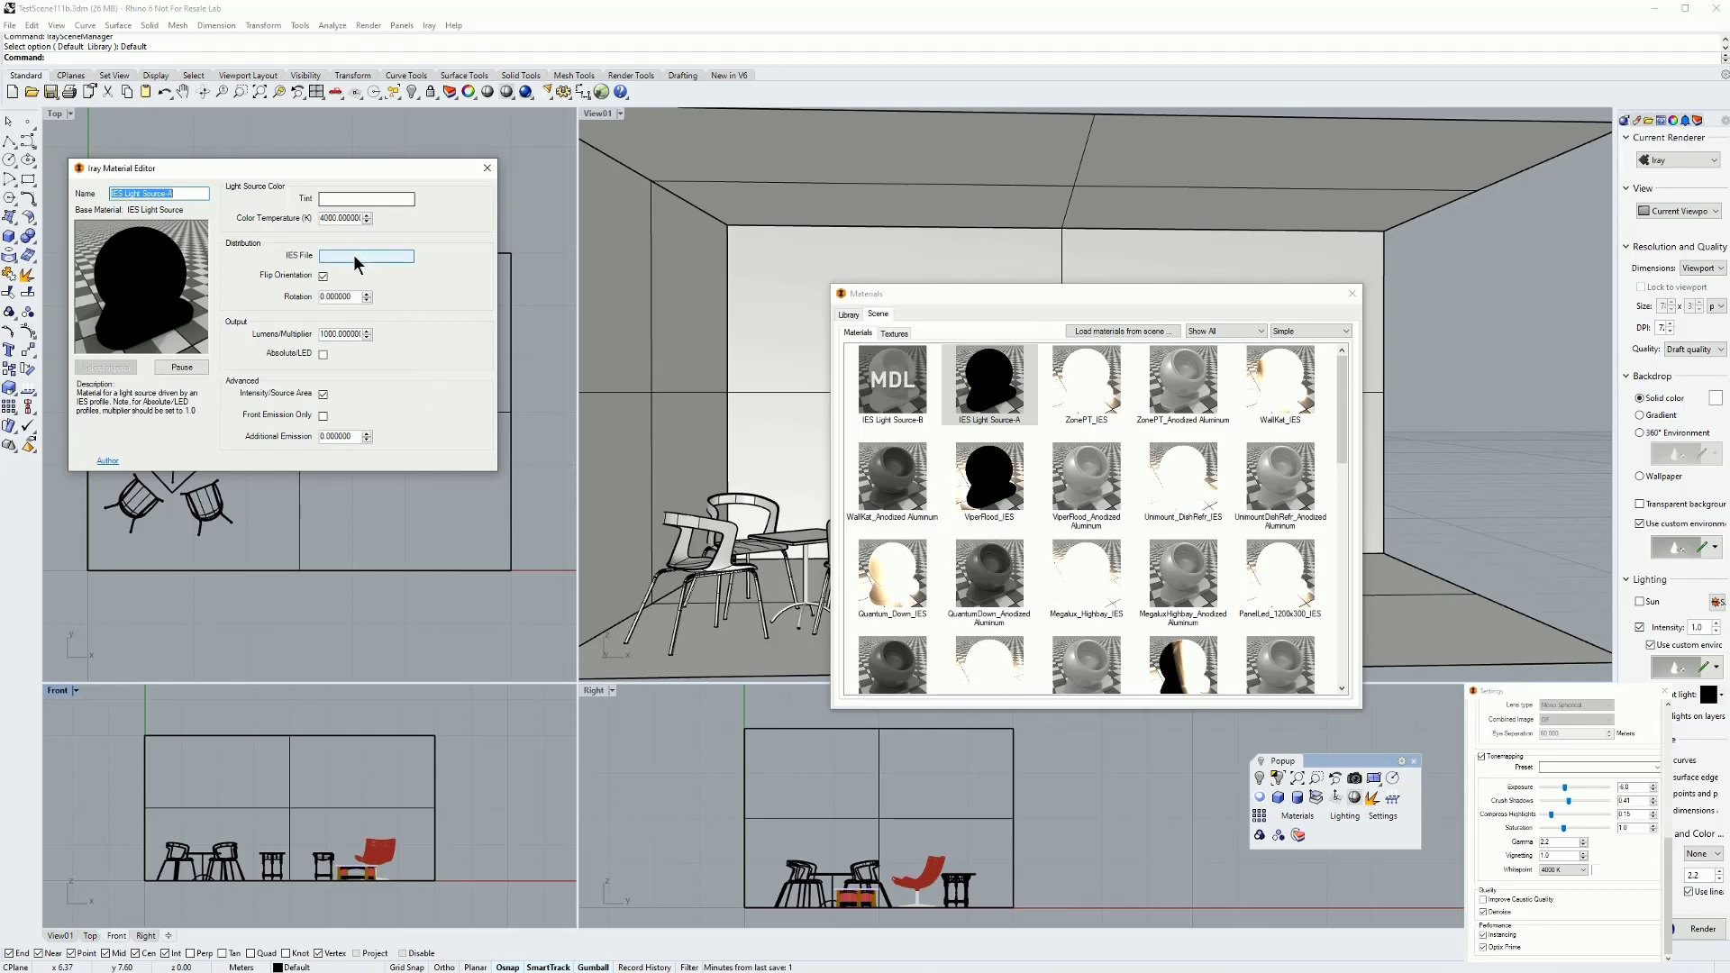
Step: Load the Medium.IES profile into IES Light Source-A and close its editor
click(353, 255)
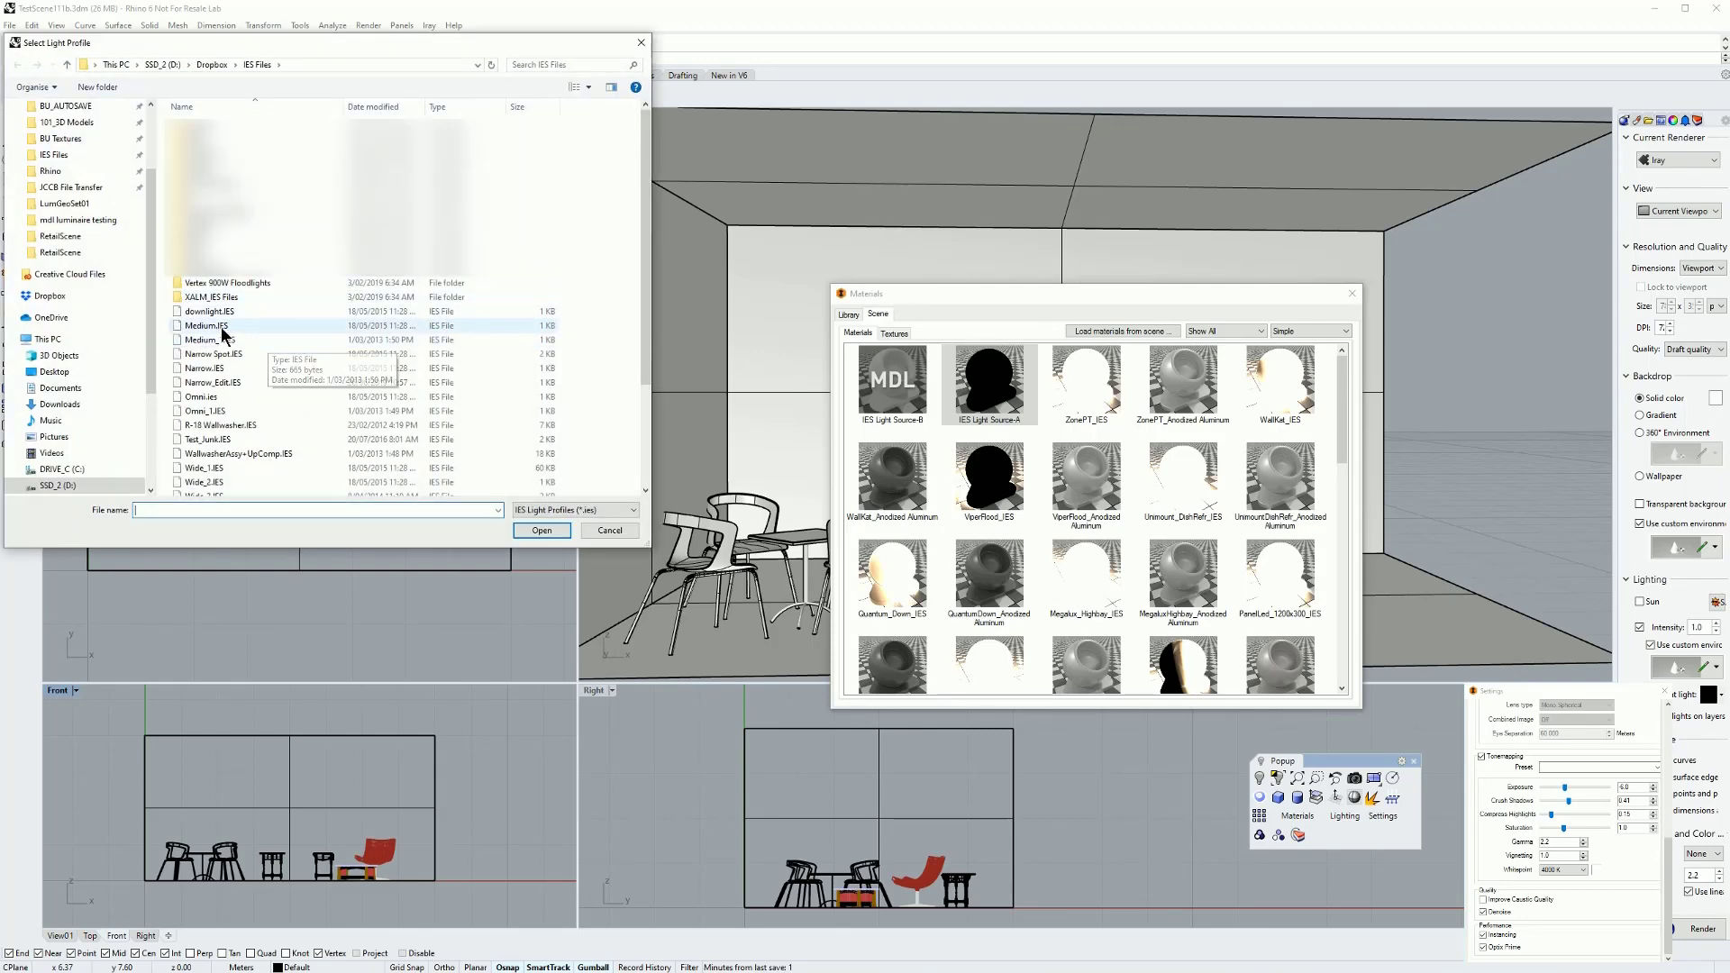
click(218, 326)
click(542, 532)
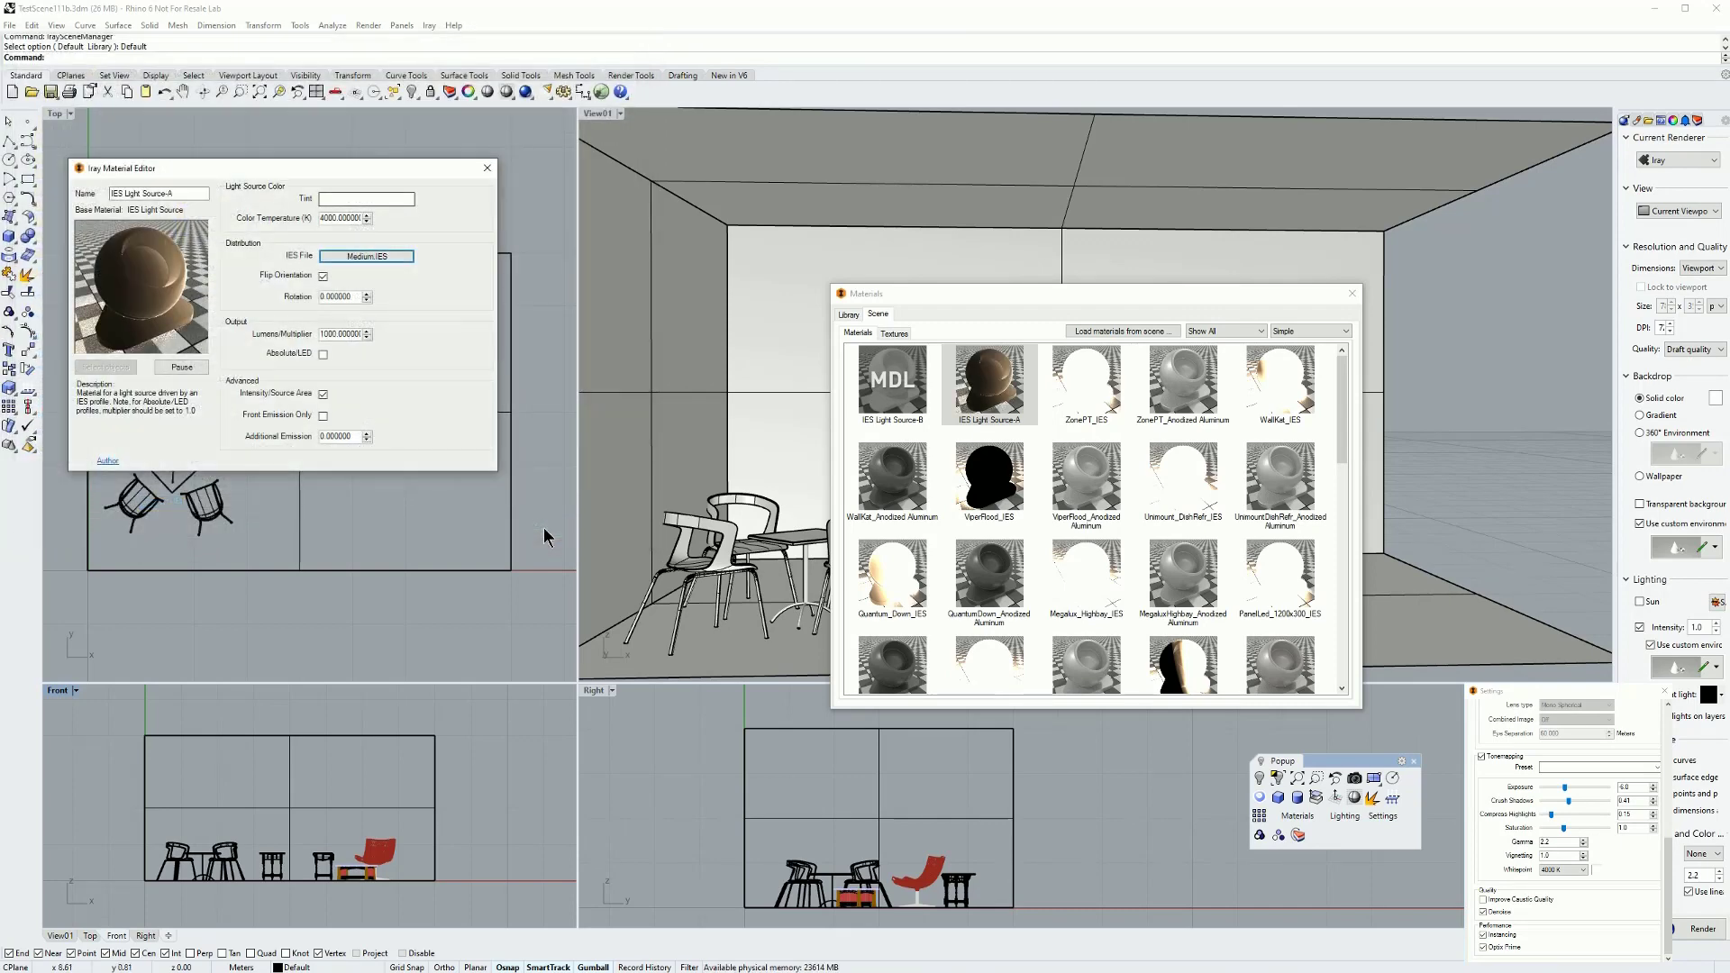
click(486, 168)
Step: Load the WallwasherAssy+UpComp.IES profile into IES Light Source-B and close its editor
double_click(881, 399)
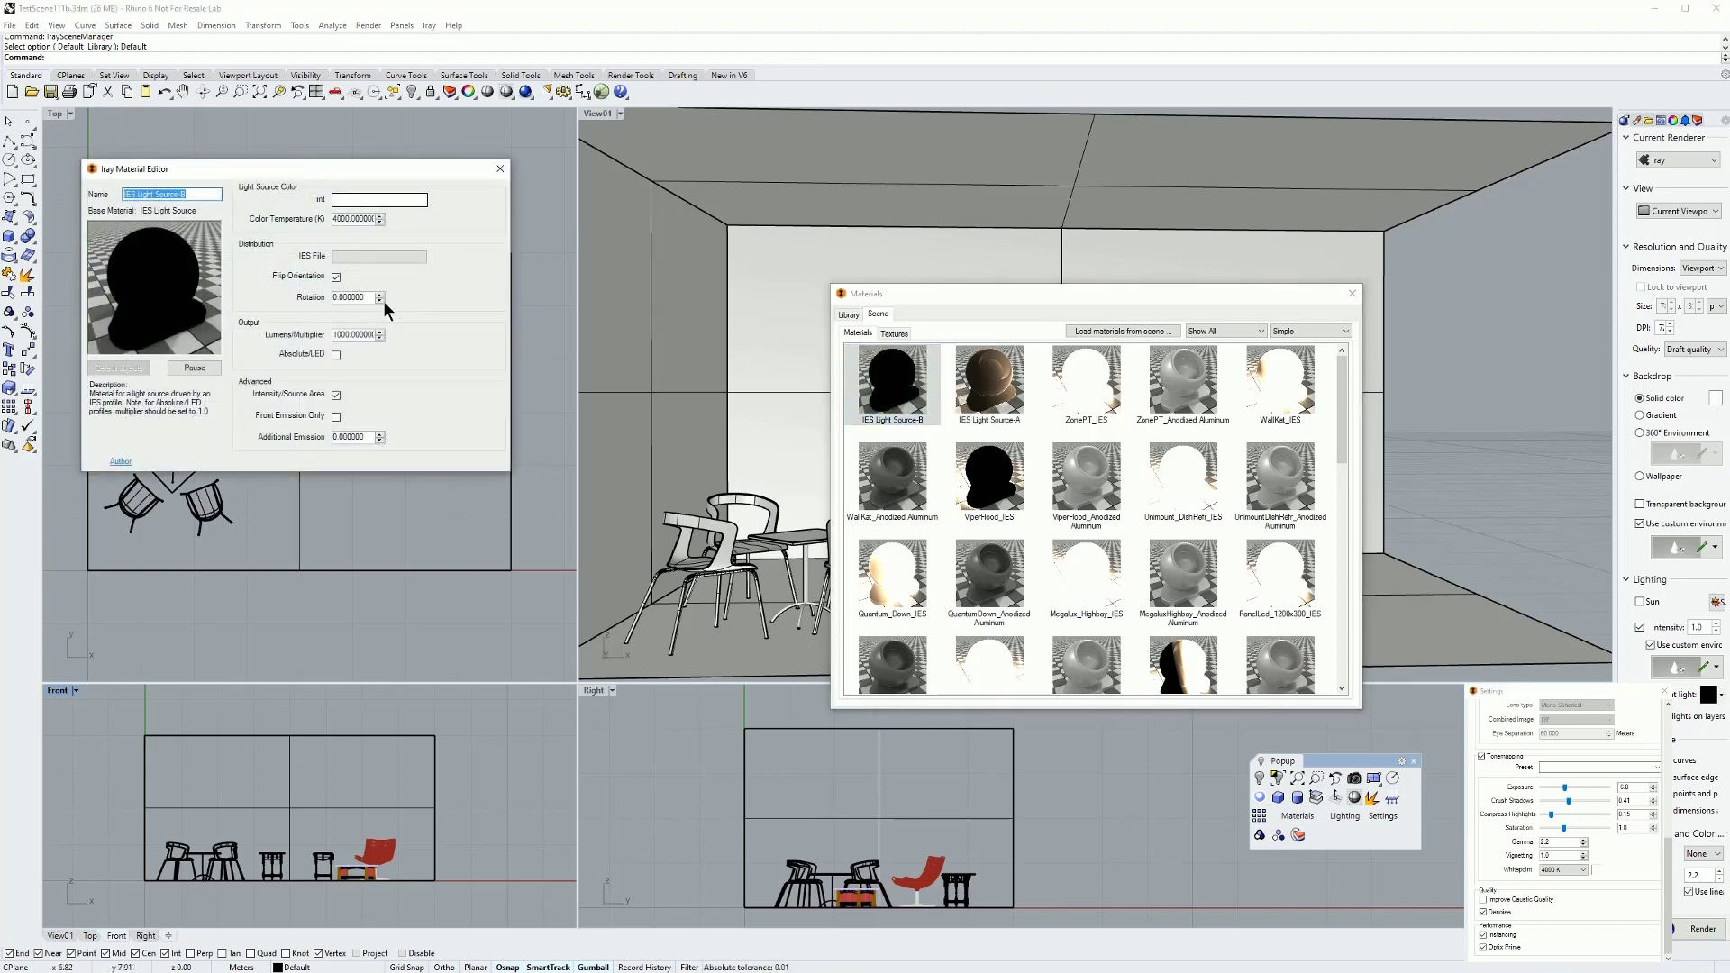
click(352, 259)
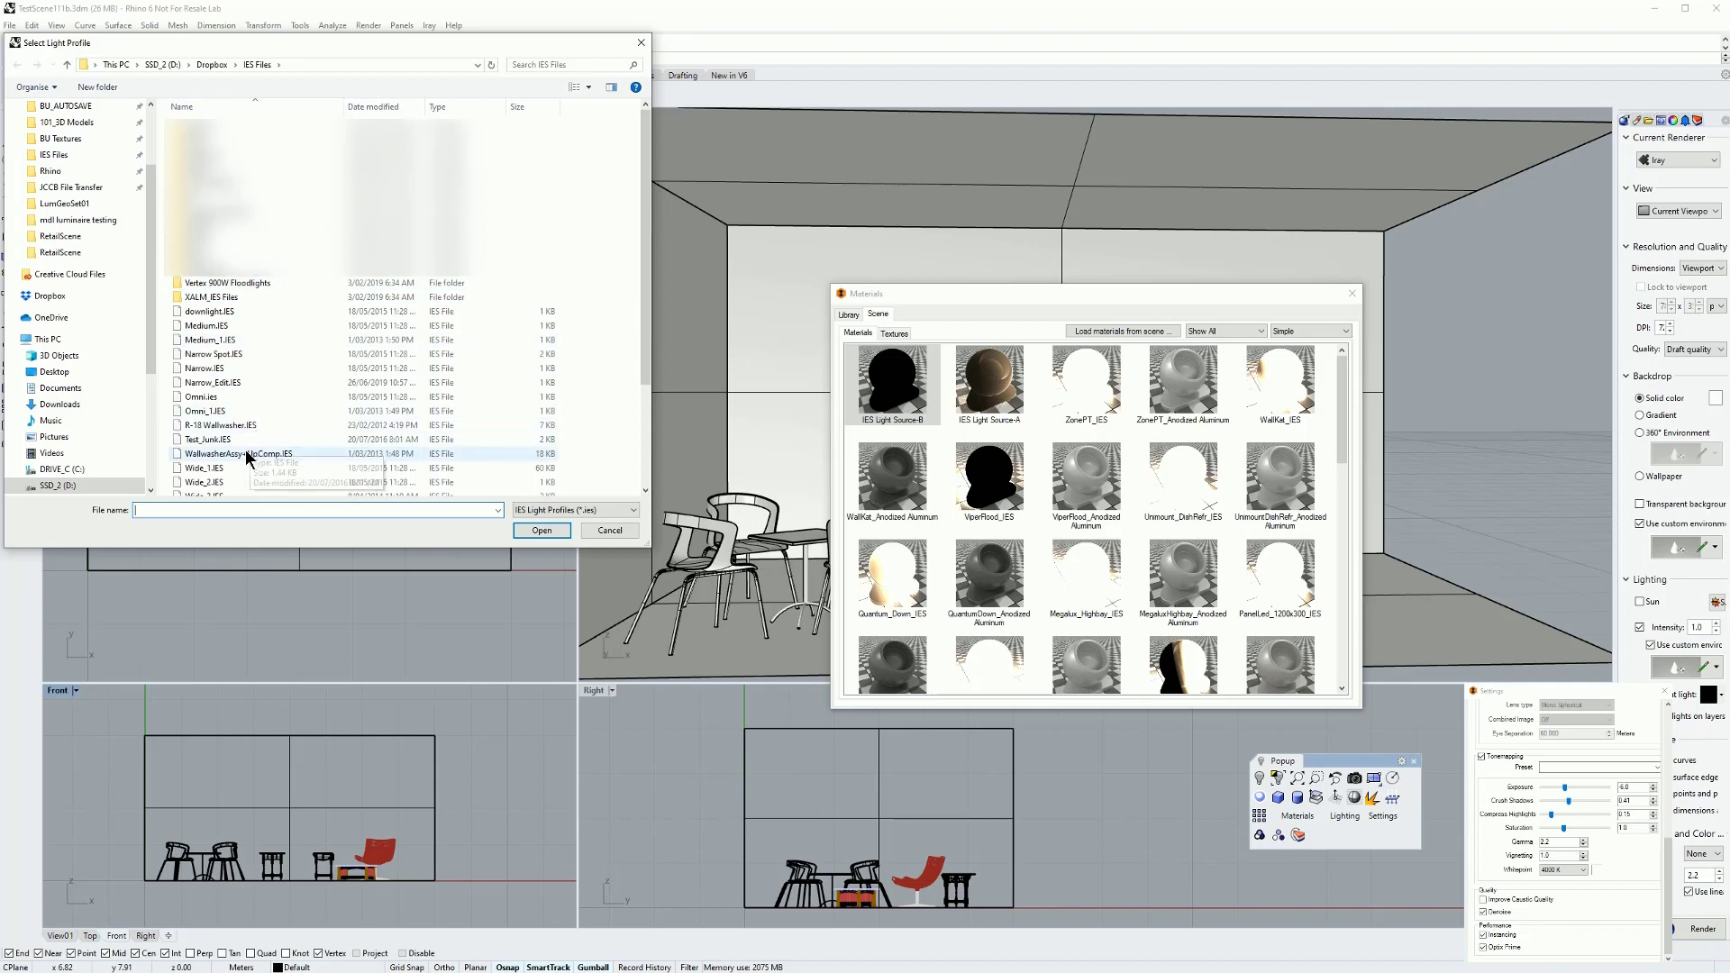
mouse_move(246, 452)
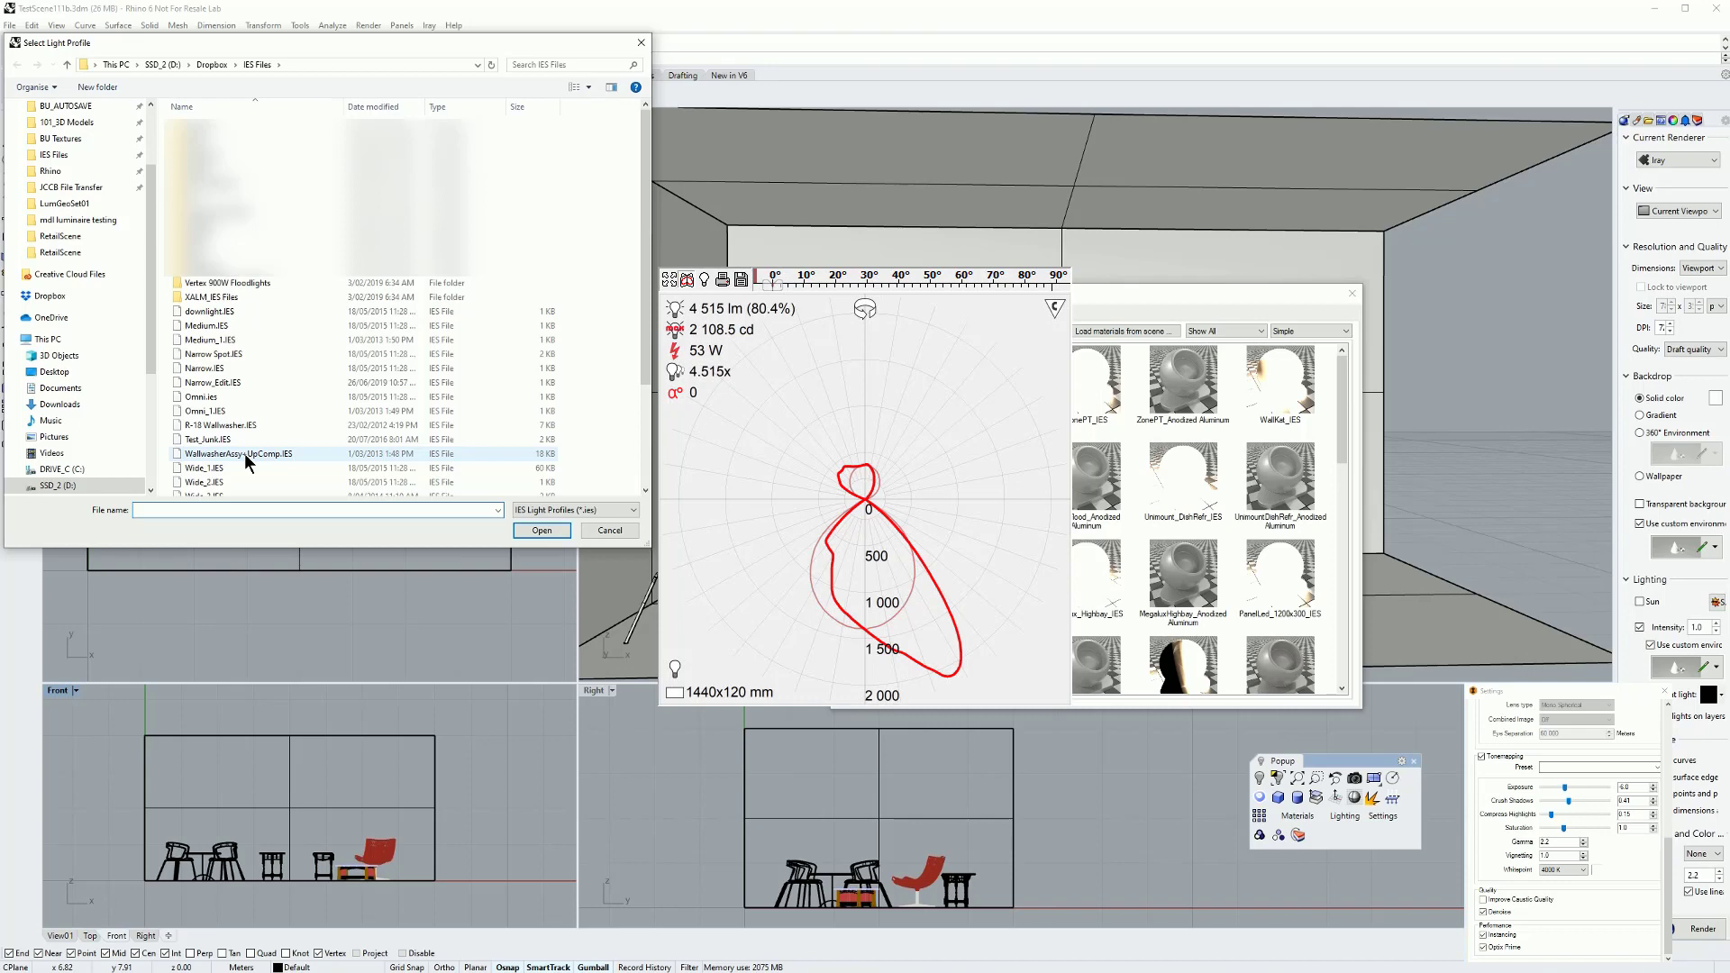
click(245, 453)
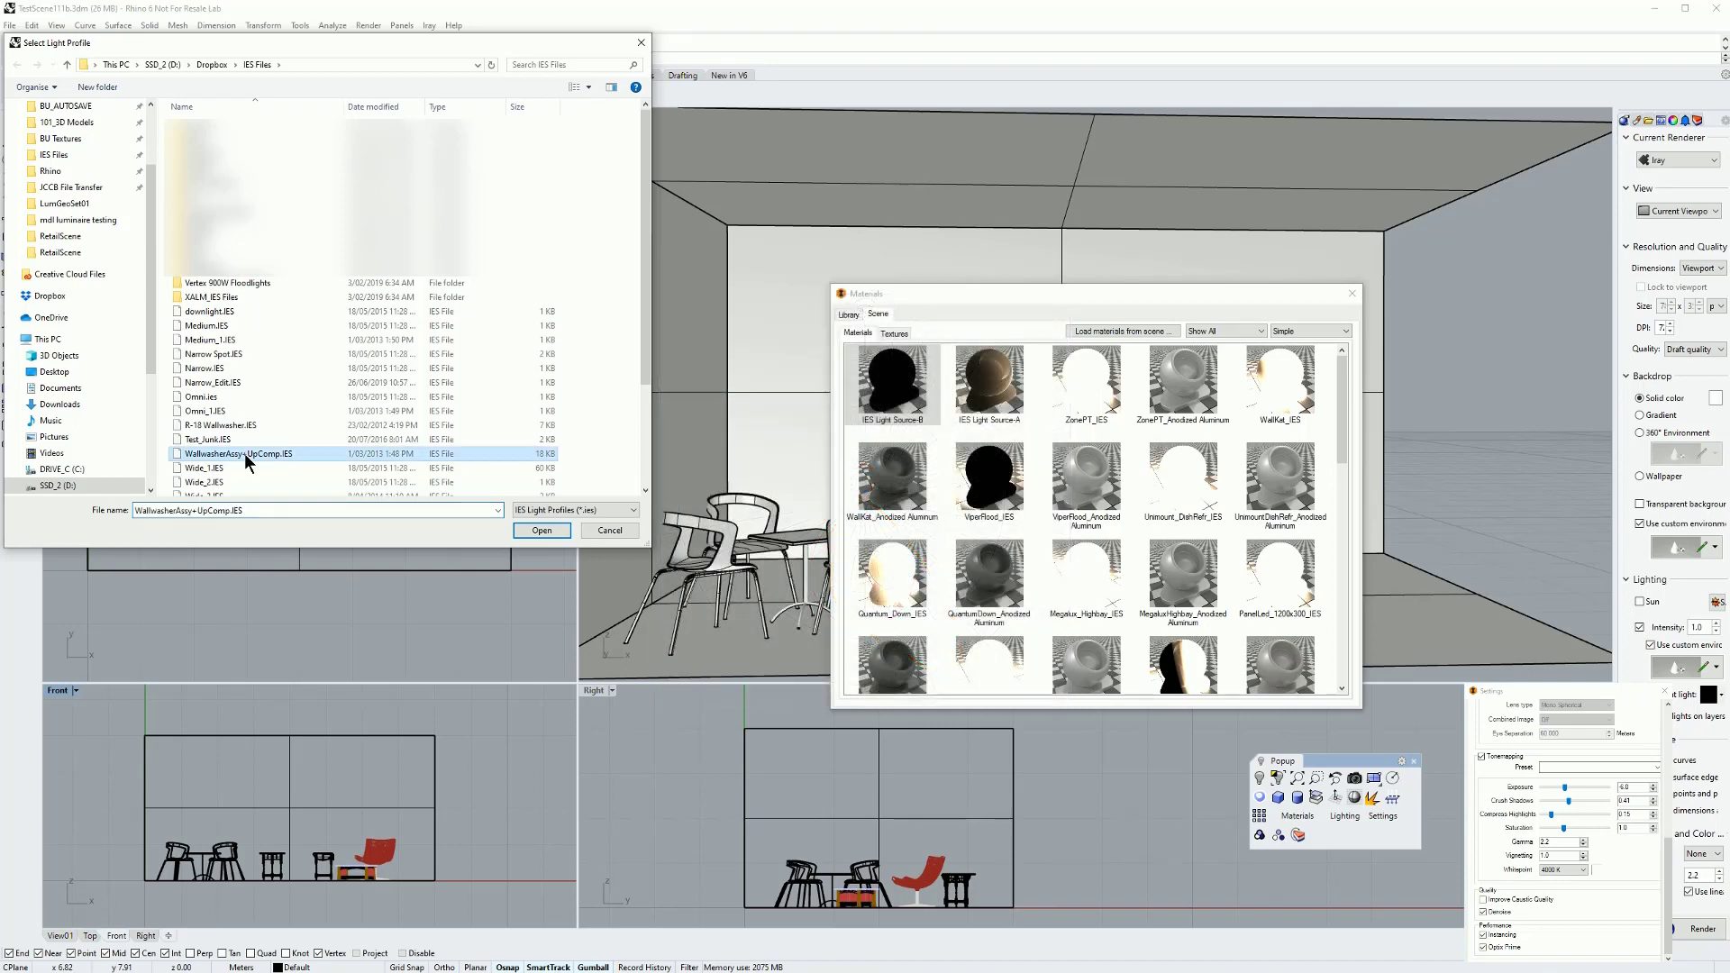
click(539, 531)
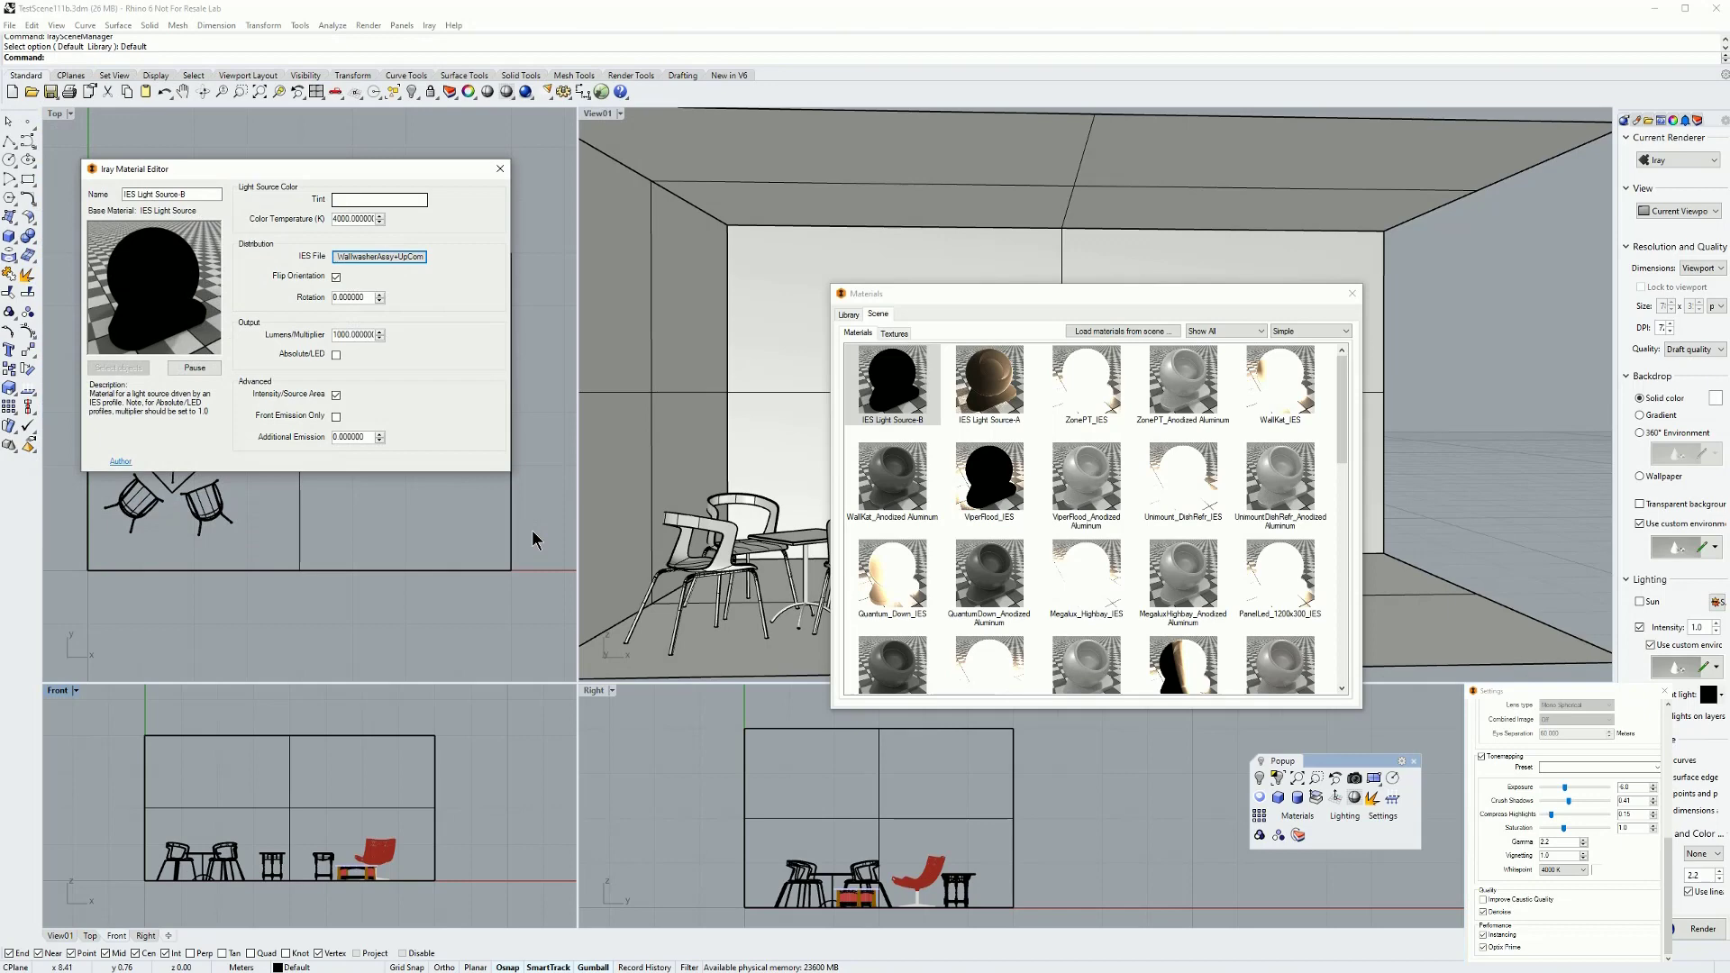
click(501, 169)
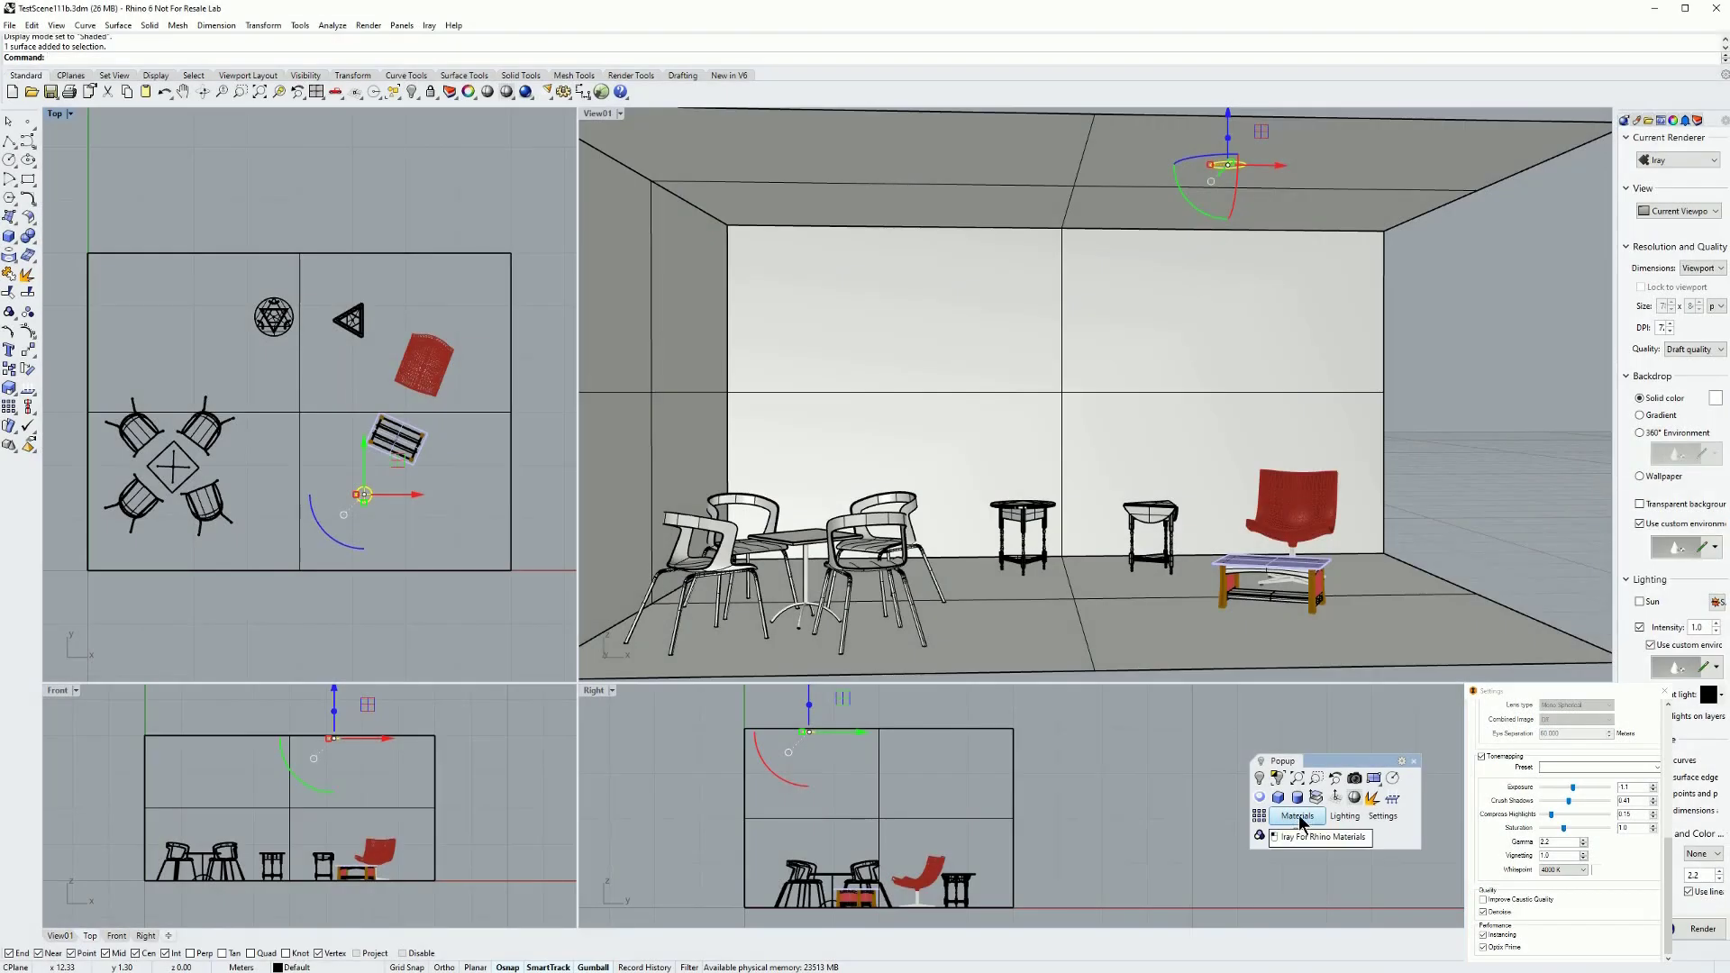
Step: Assign IES Light Source-A to the selected luminaire, then show View01's display mode list
click(1297, 815)
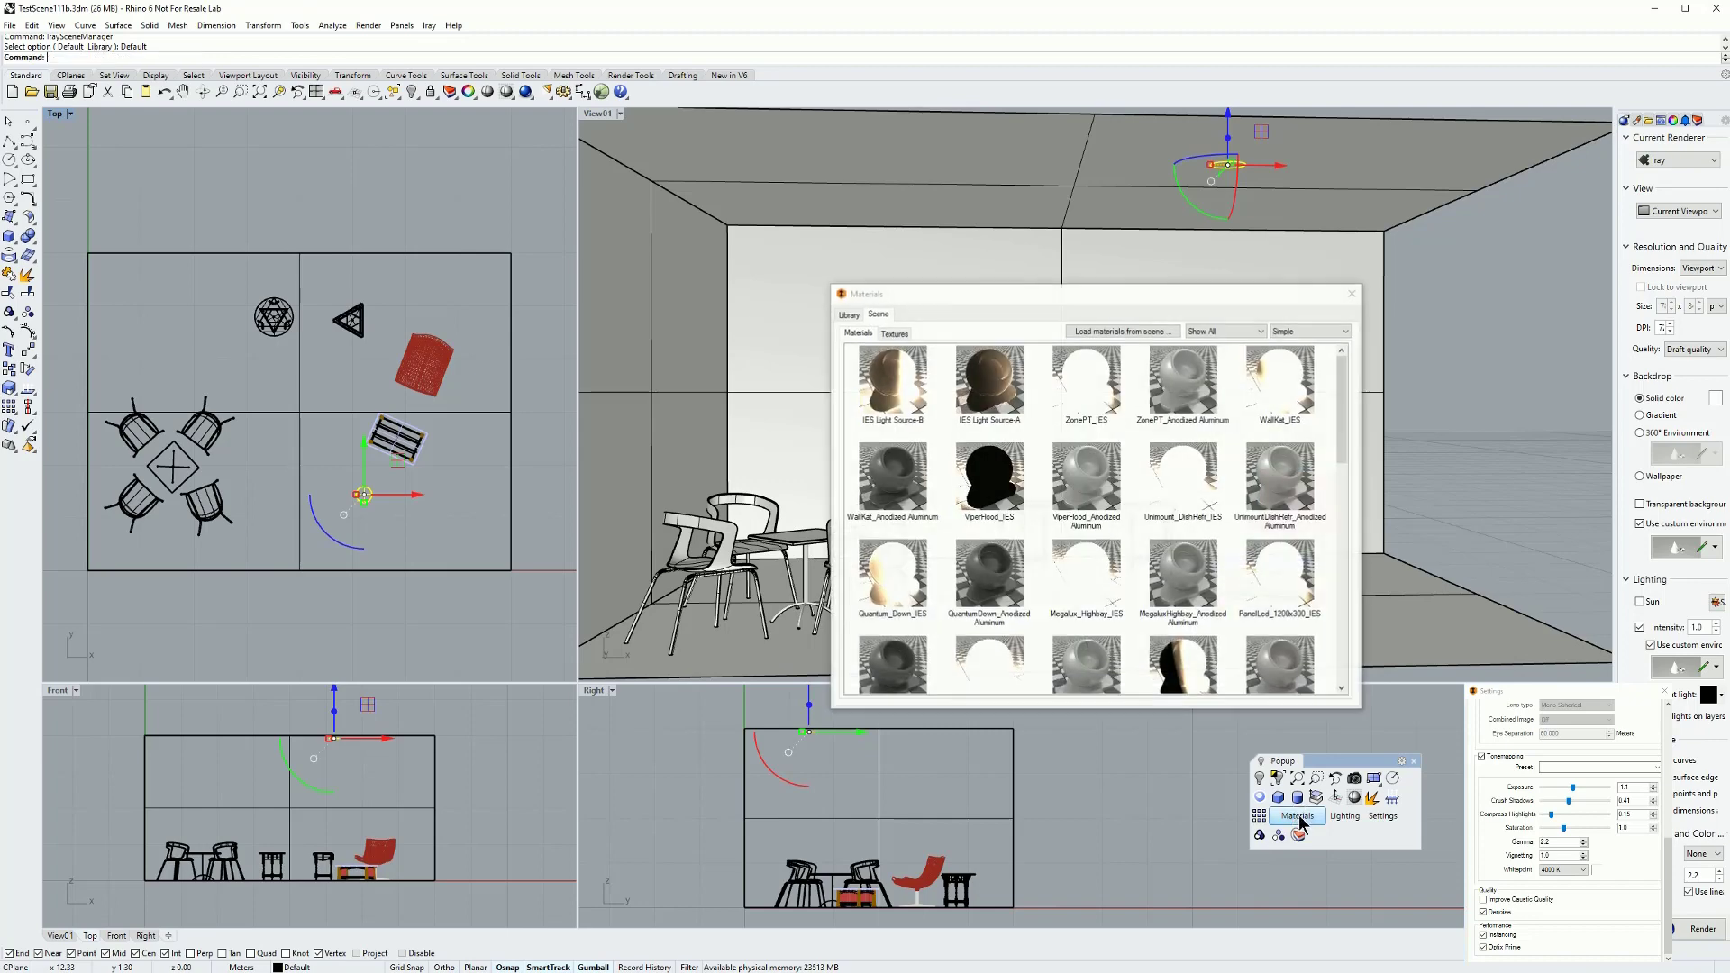
right_click(987, 375)
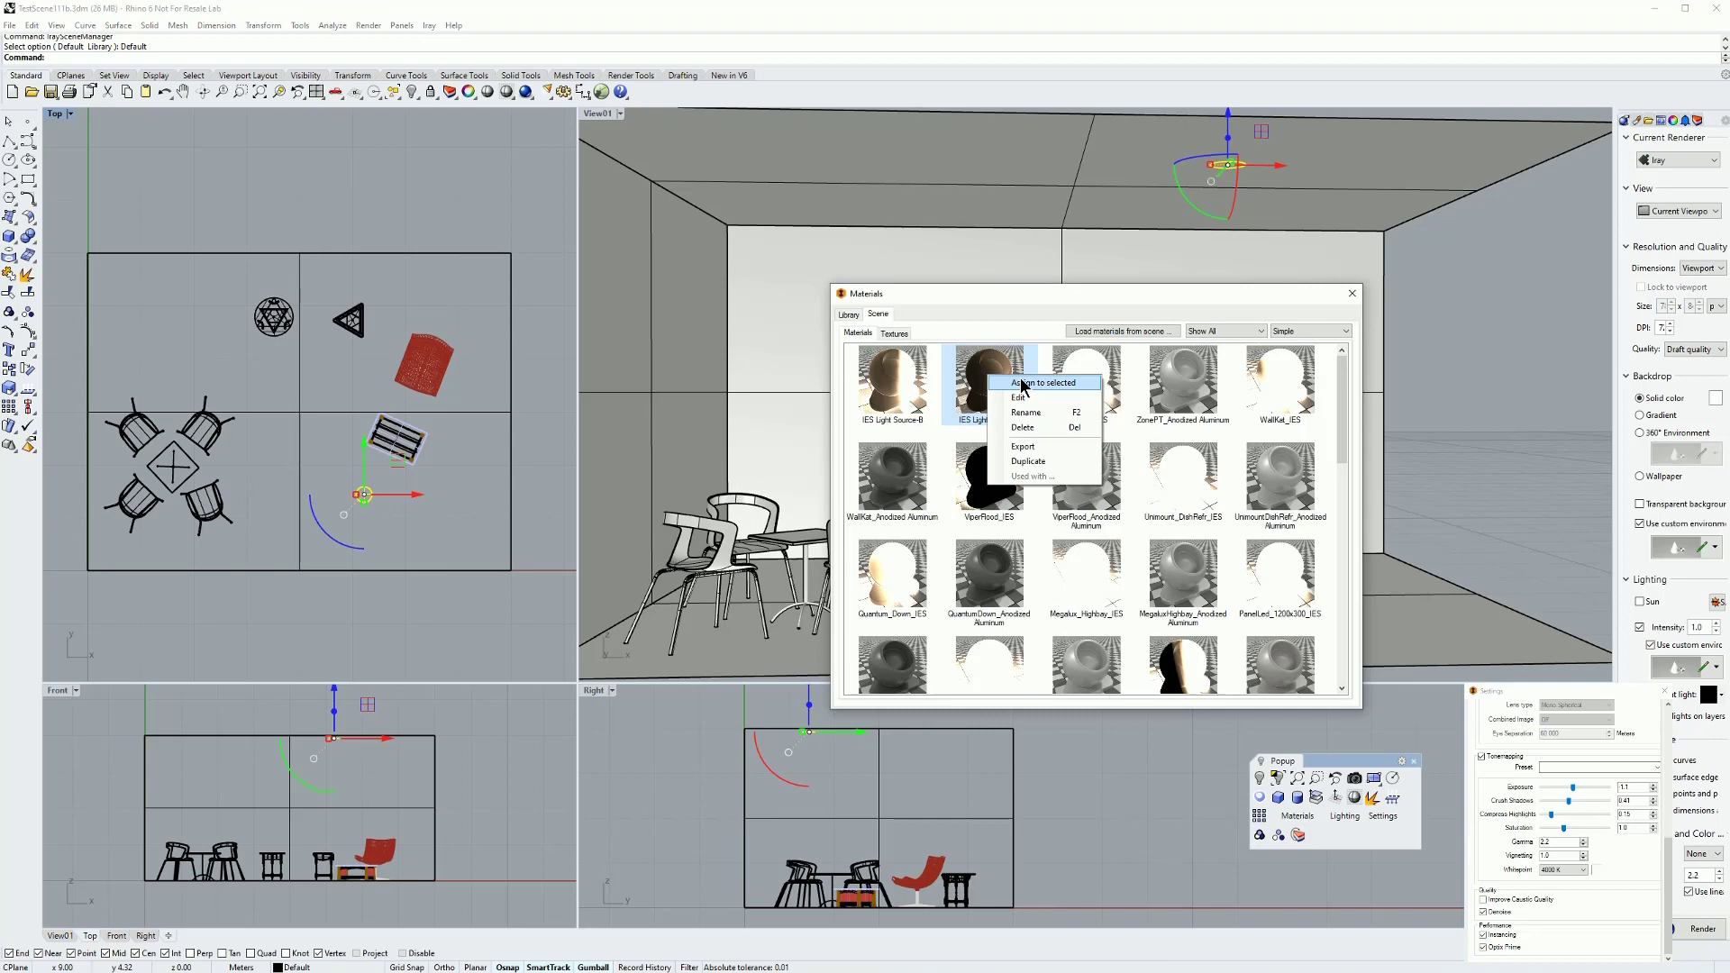
click(1025, 383)
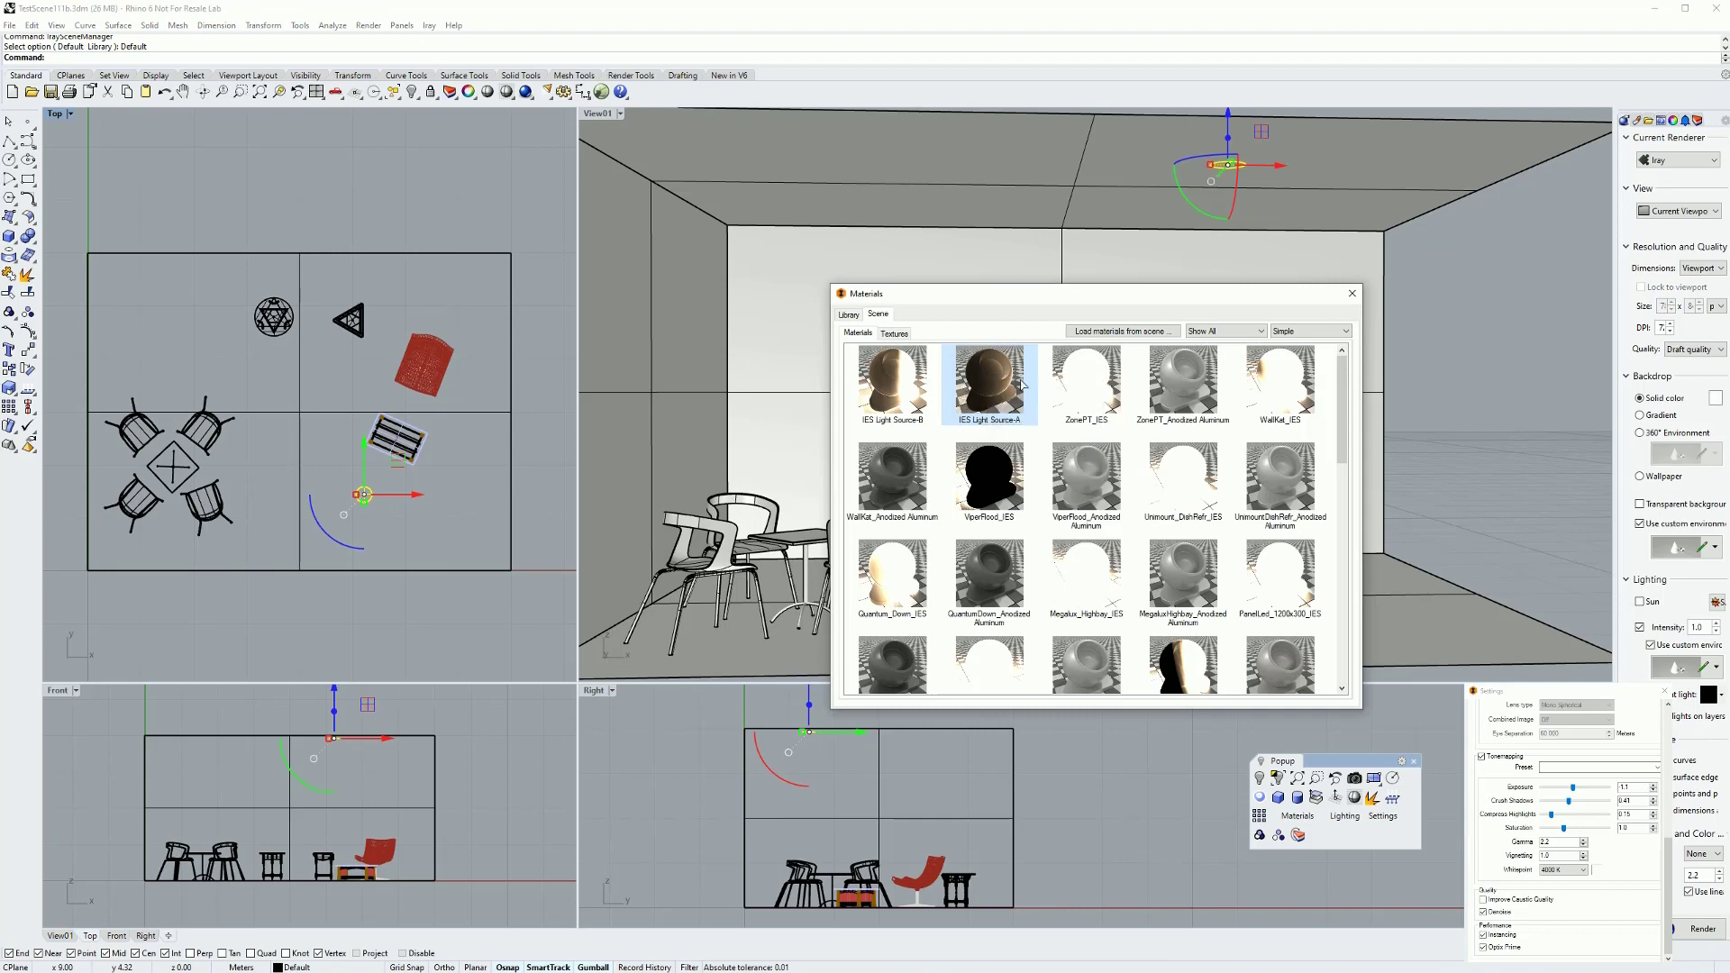
click(1352, 294)
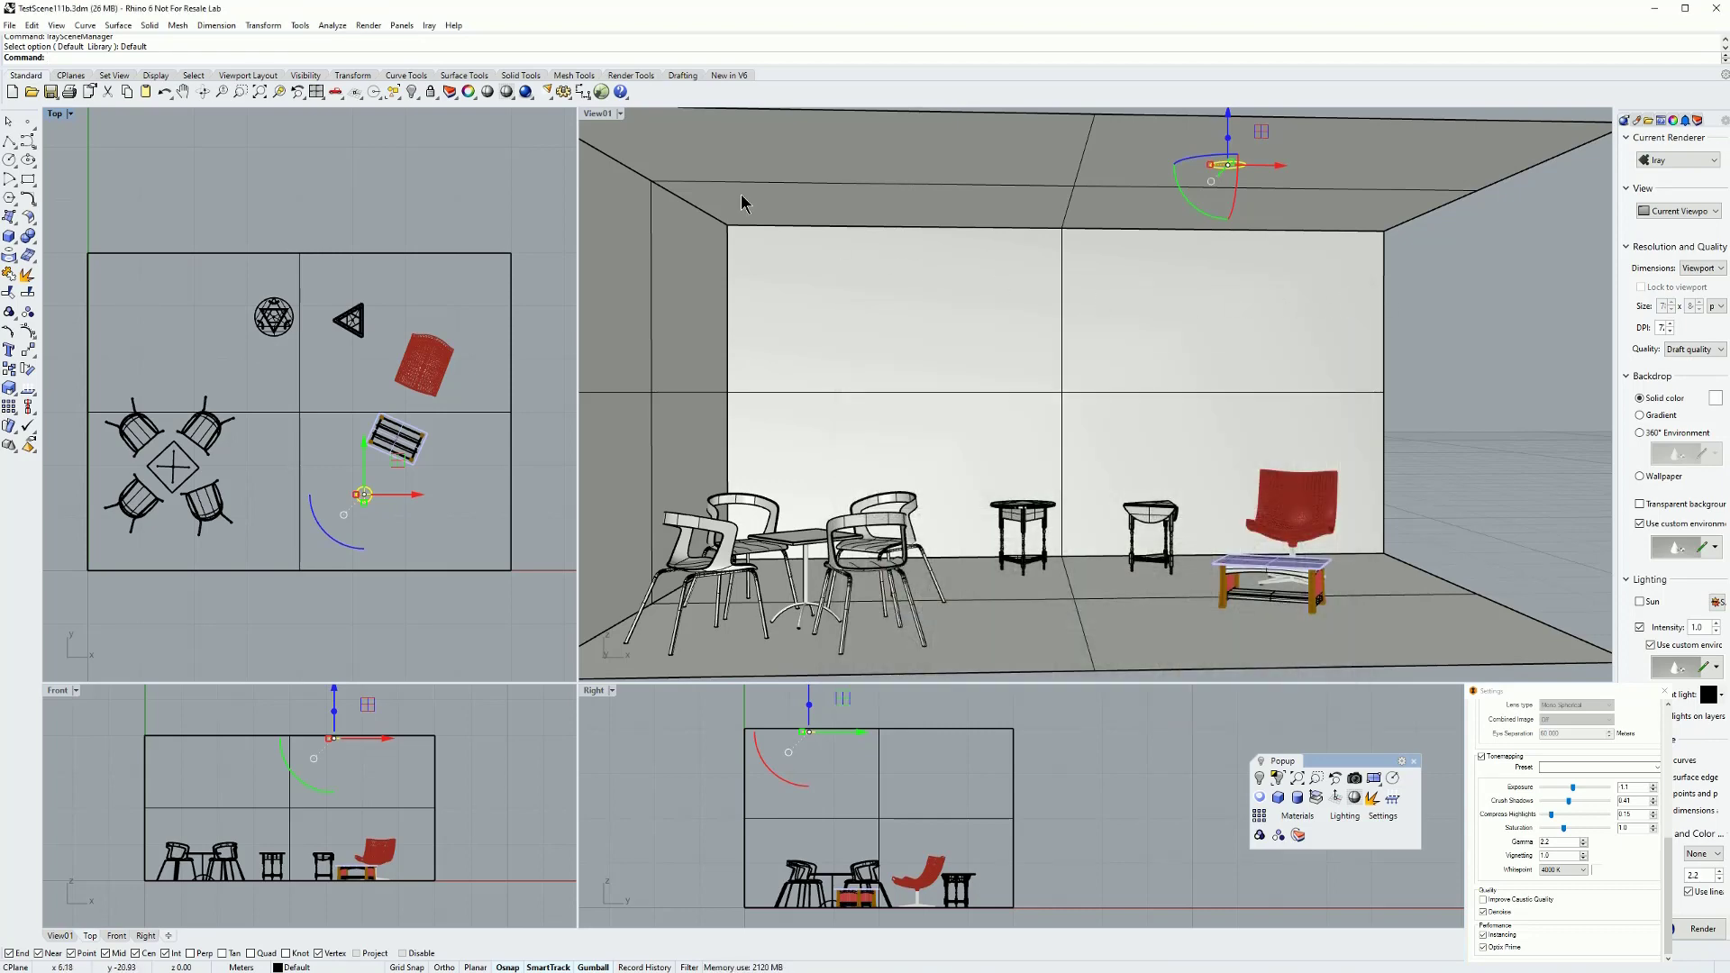
click(621, 114)
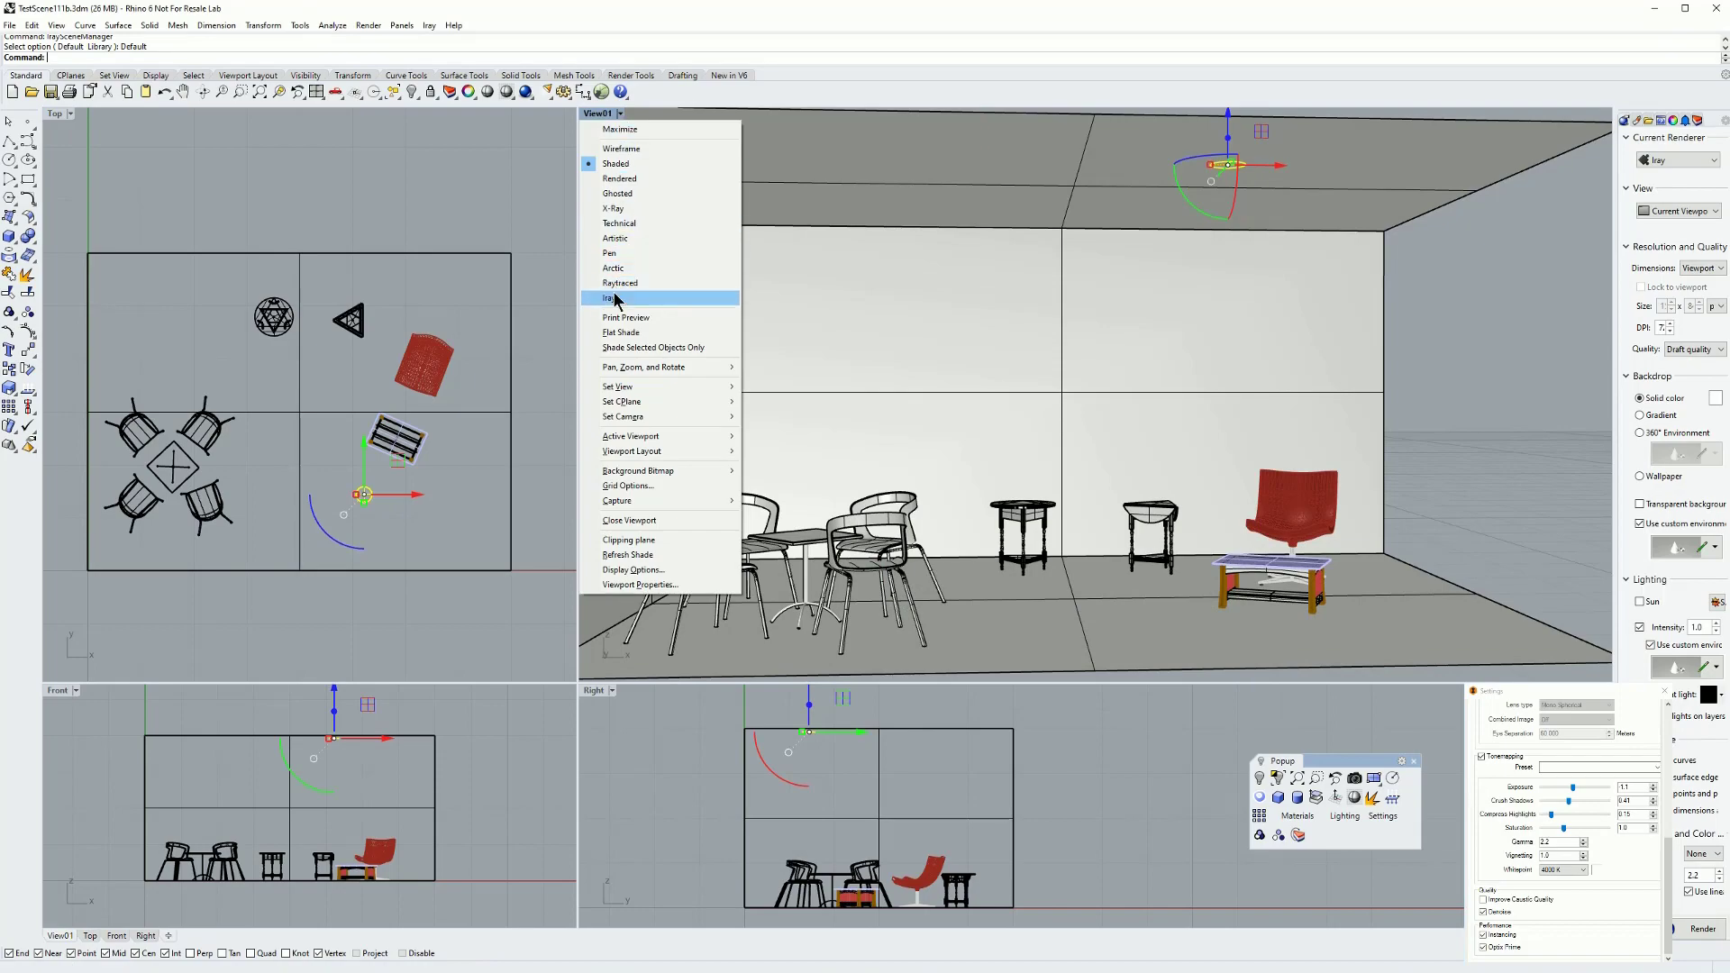
Step: Render View01 in Iray and switch IES Light Source-A to the Narrow.IES profile
click(614, 297)
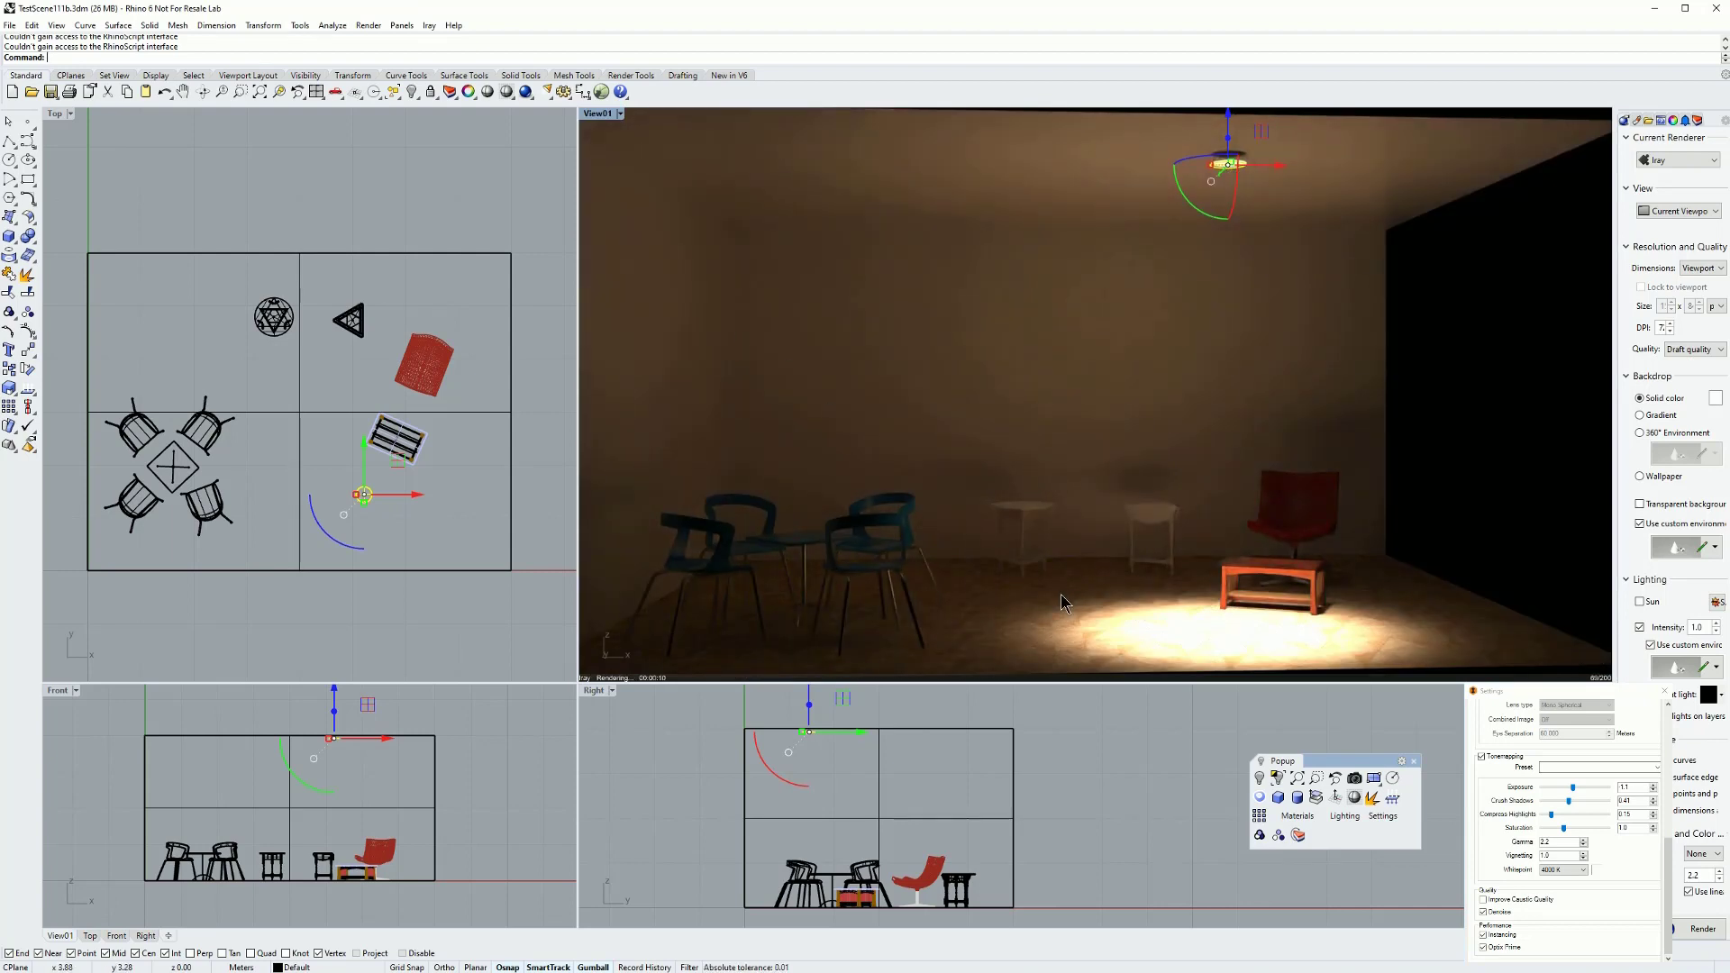
click(1297, 821)
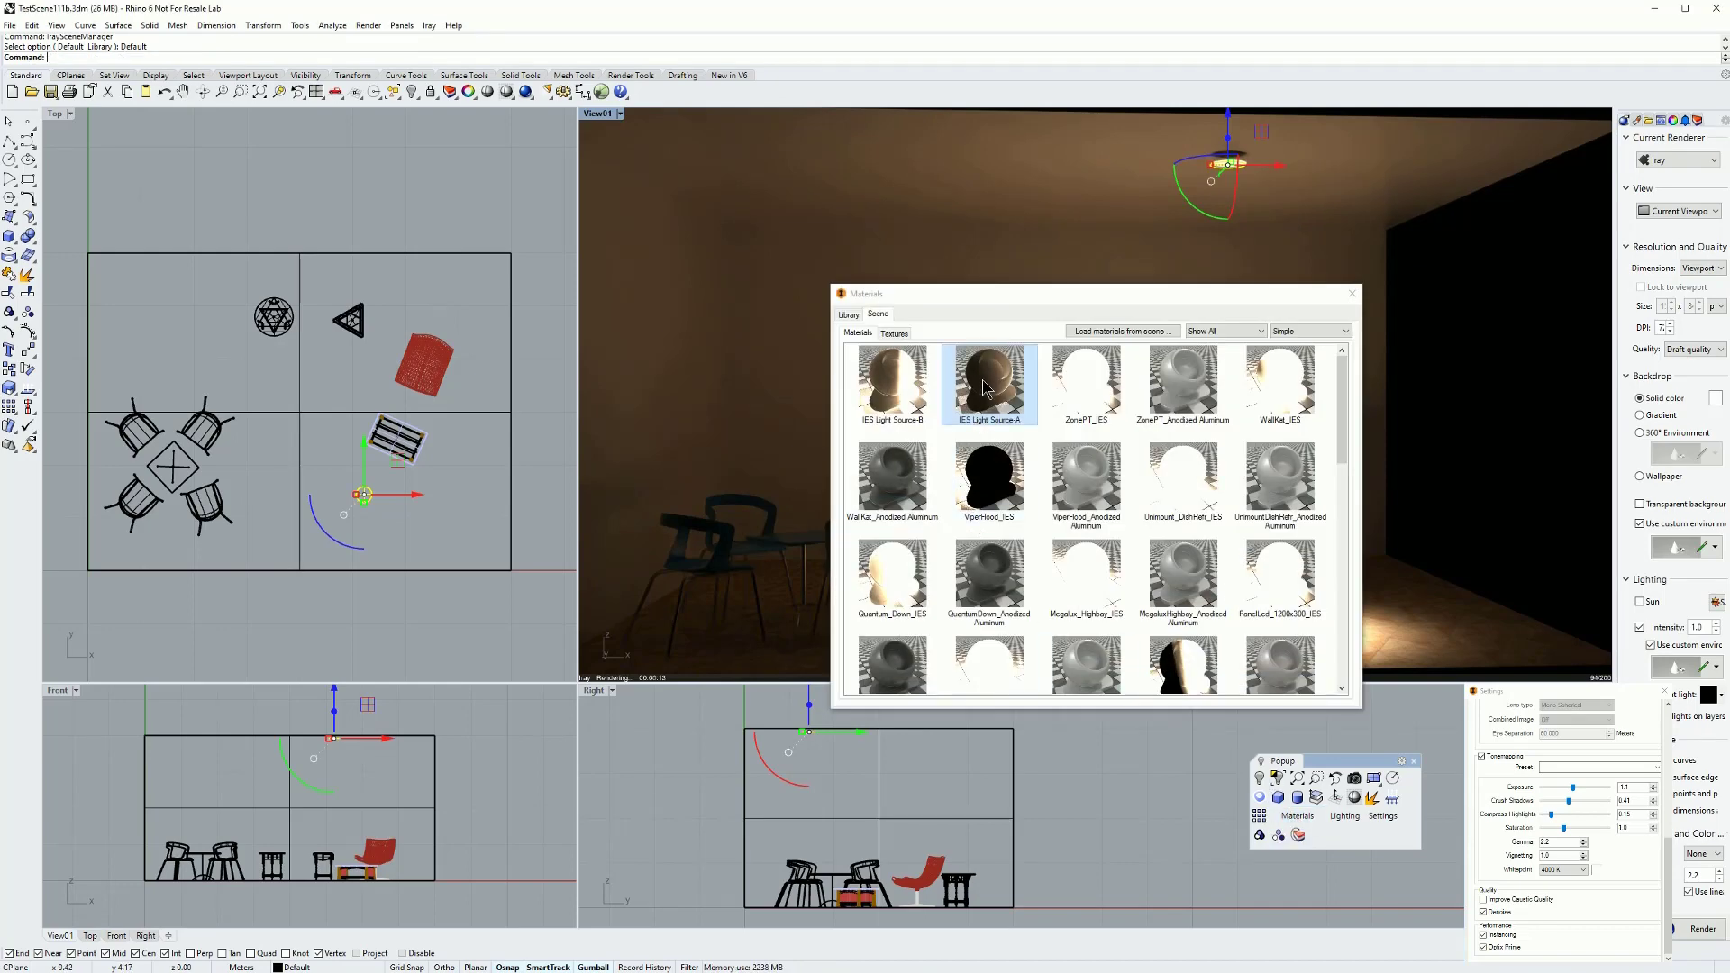
double_click(985, 387)
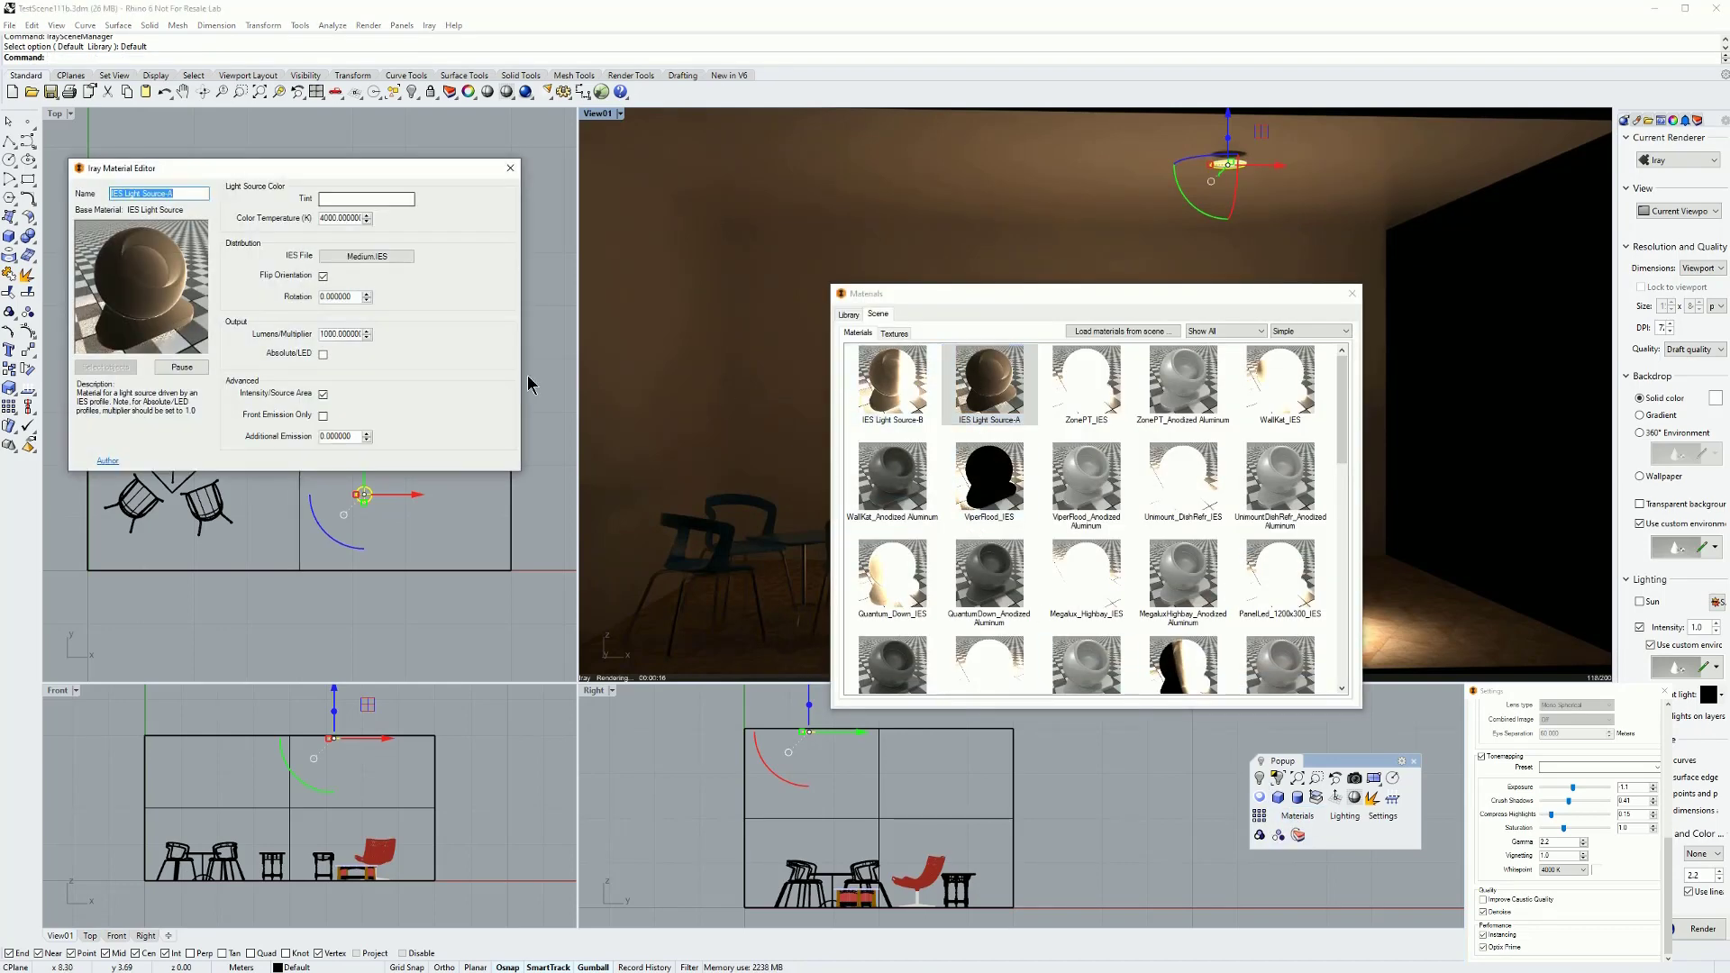
click(1352, 293)
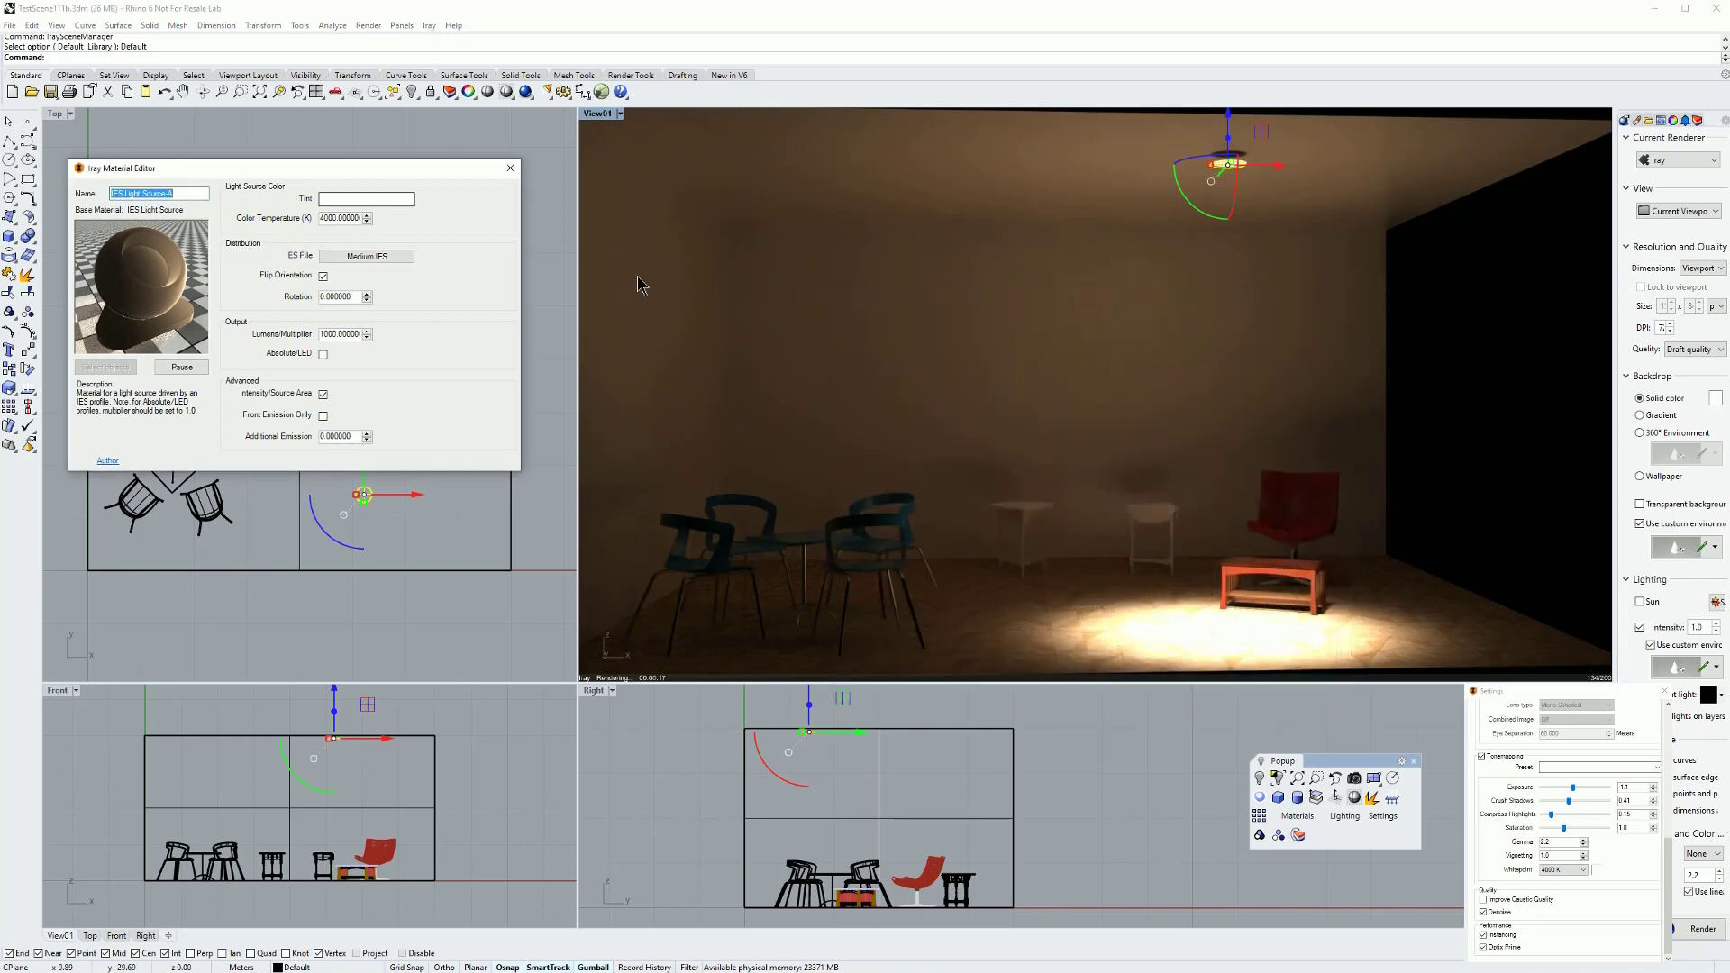
click(395, 260)
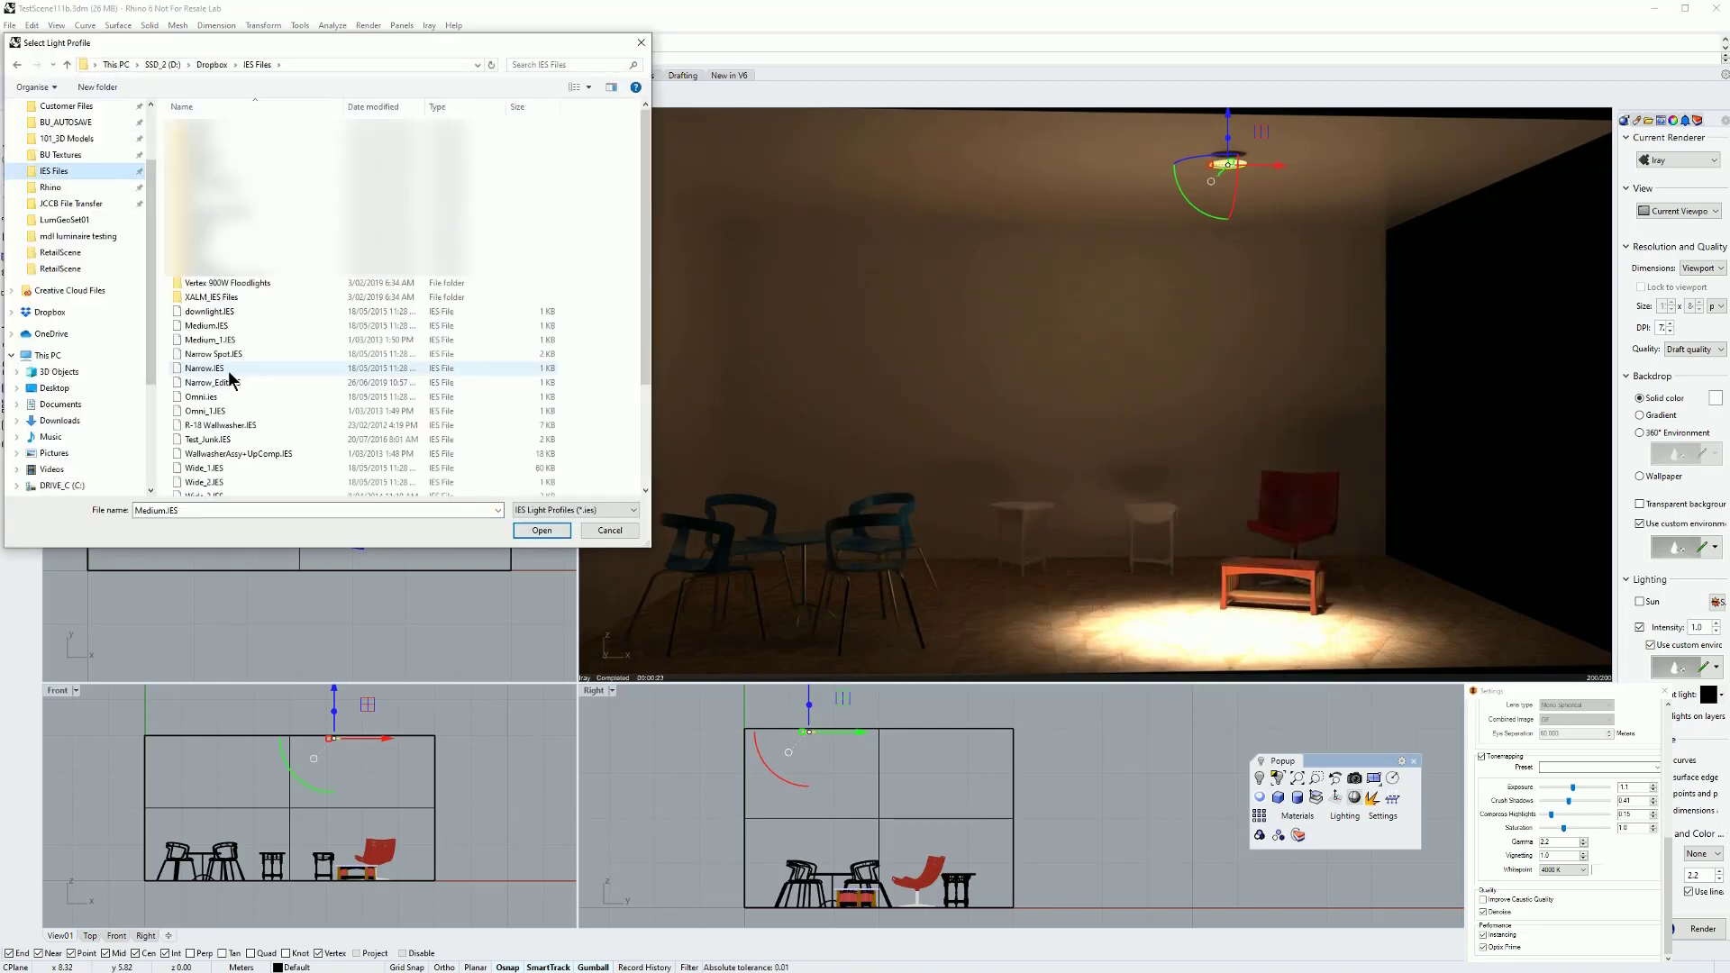
click(216, 370)
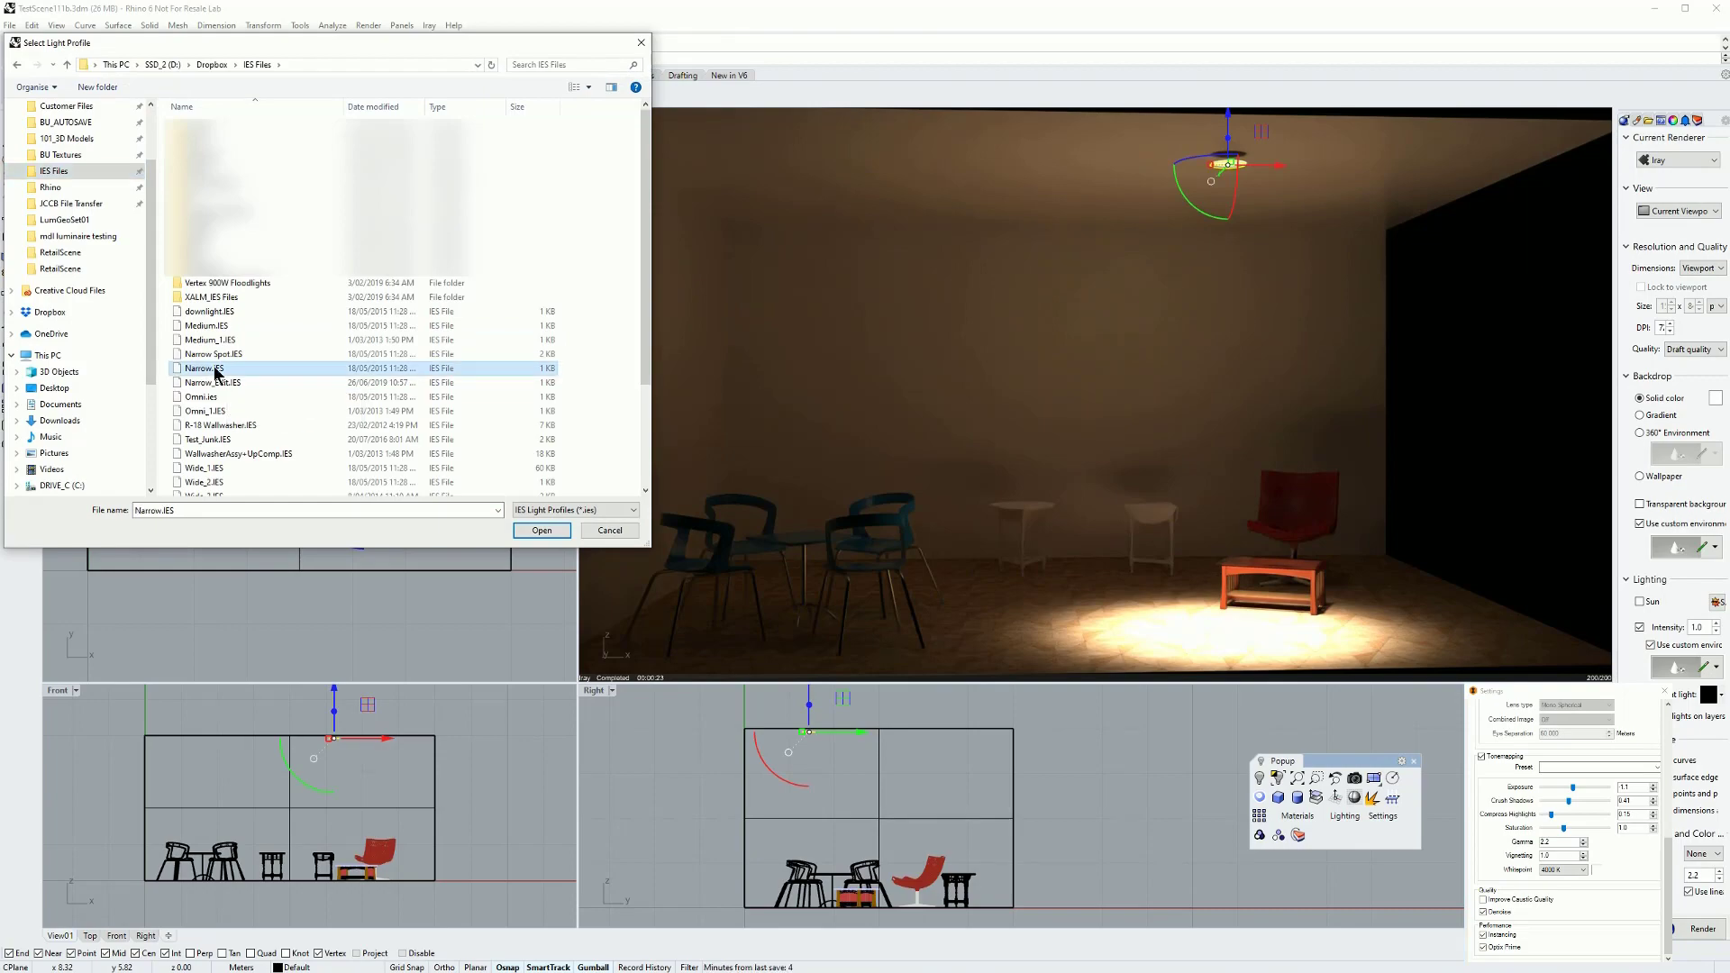
click(542, 532)
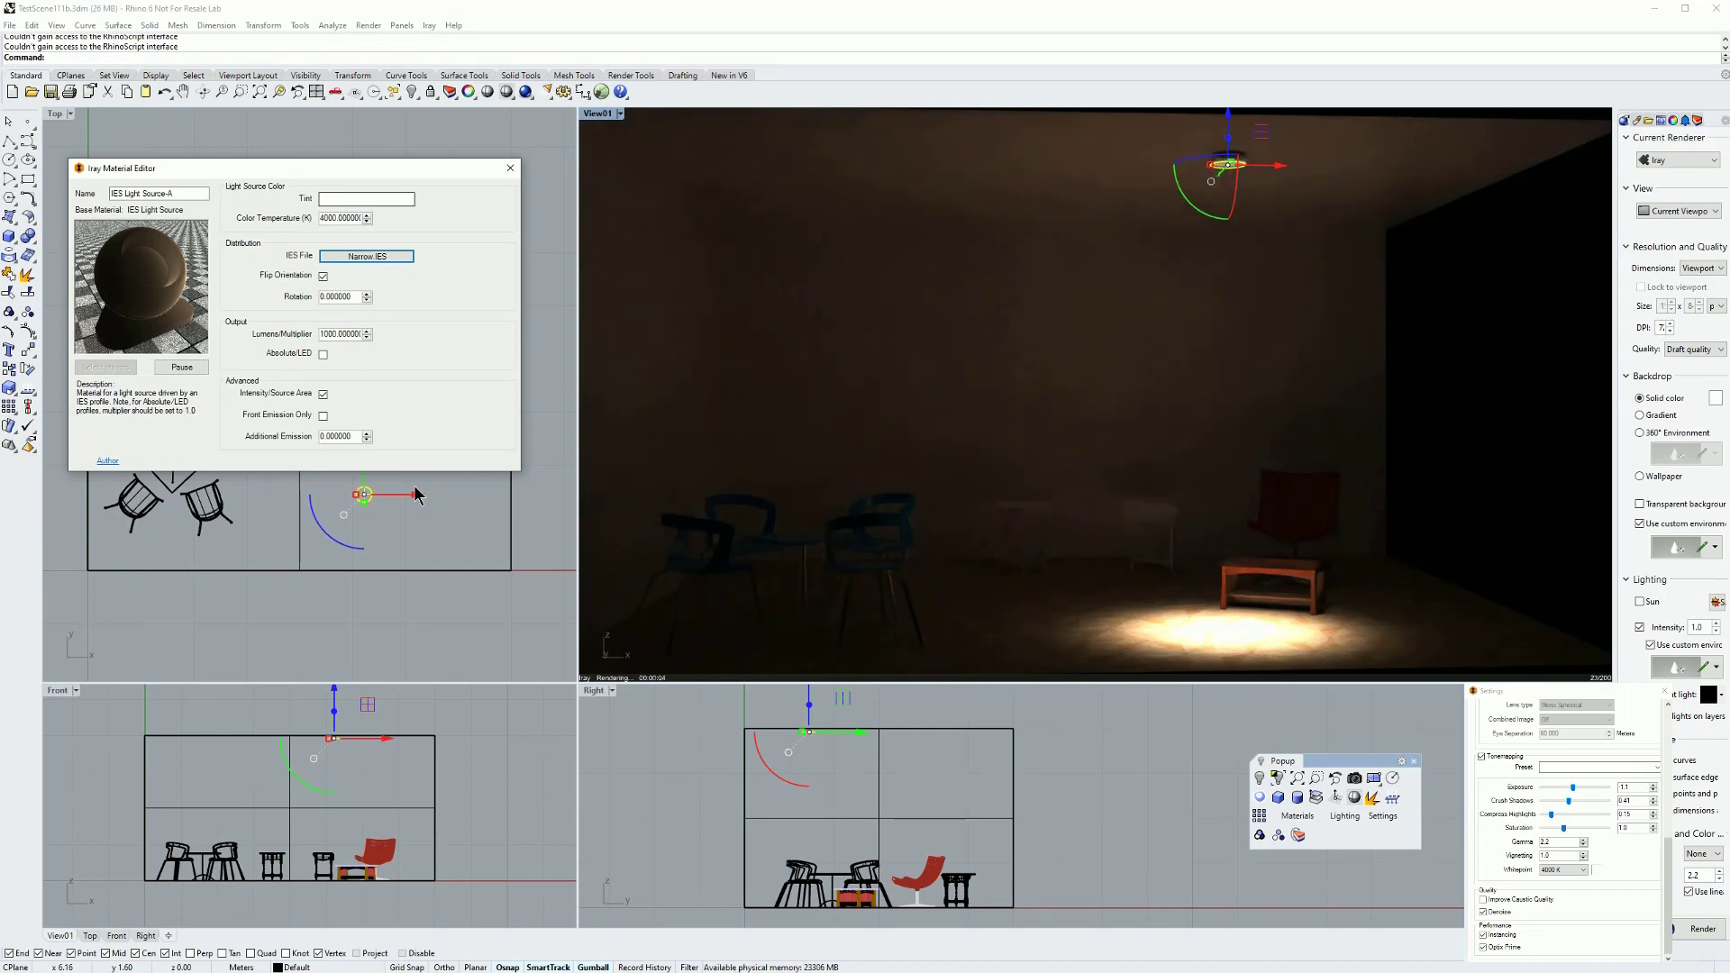
Step: Move the spotlight toward the back-left ceiling corner and copy it to other ceiling positions
click(509, 171)
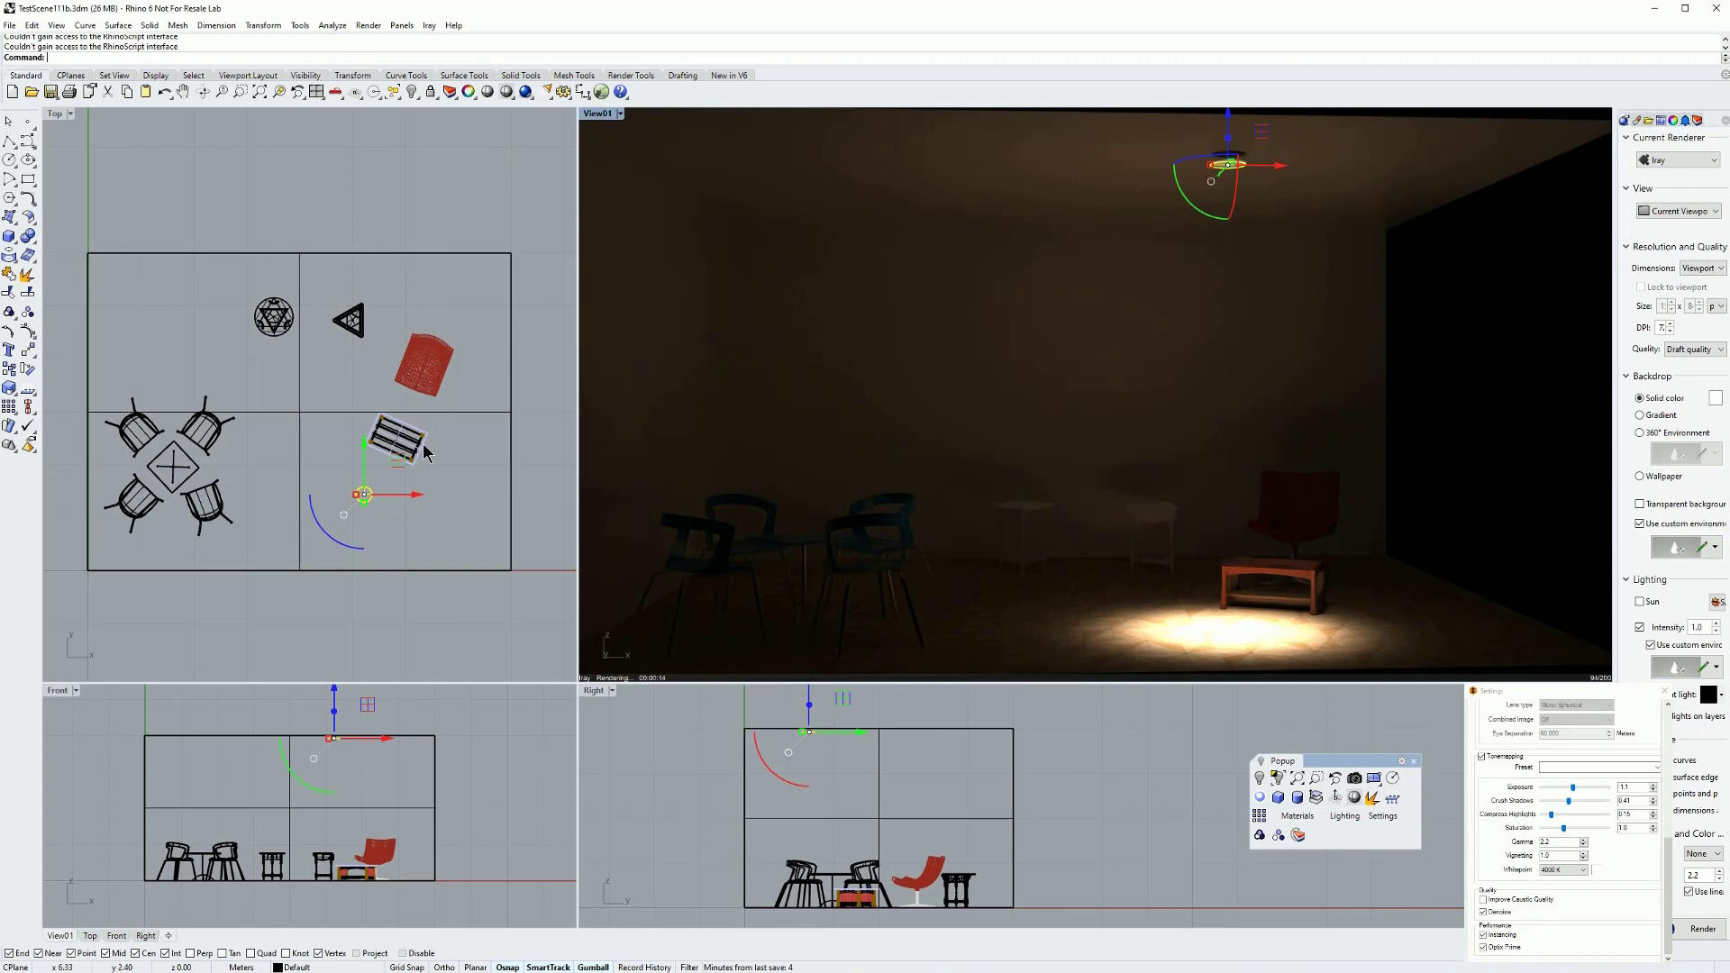
drag(396, 467, 181, 282)
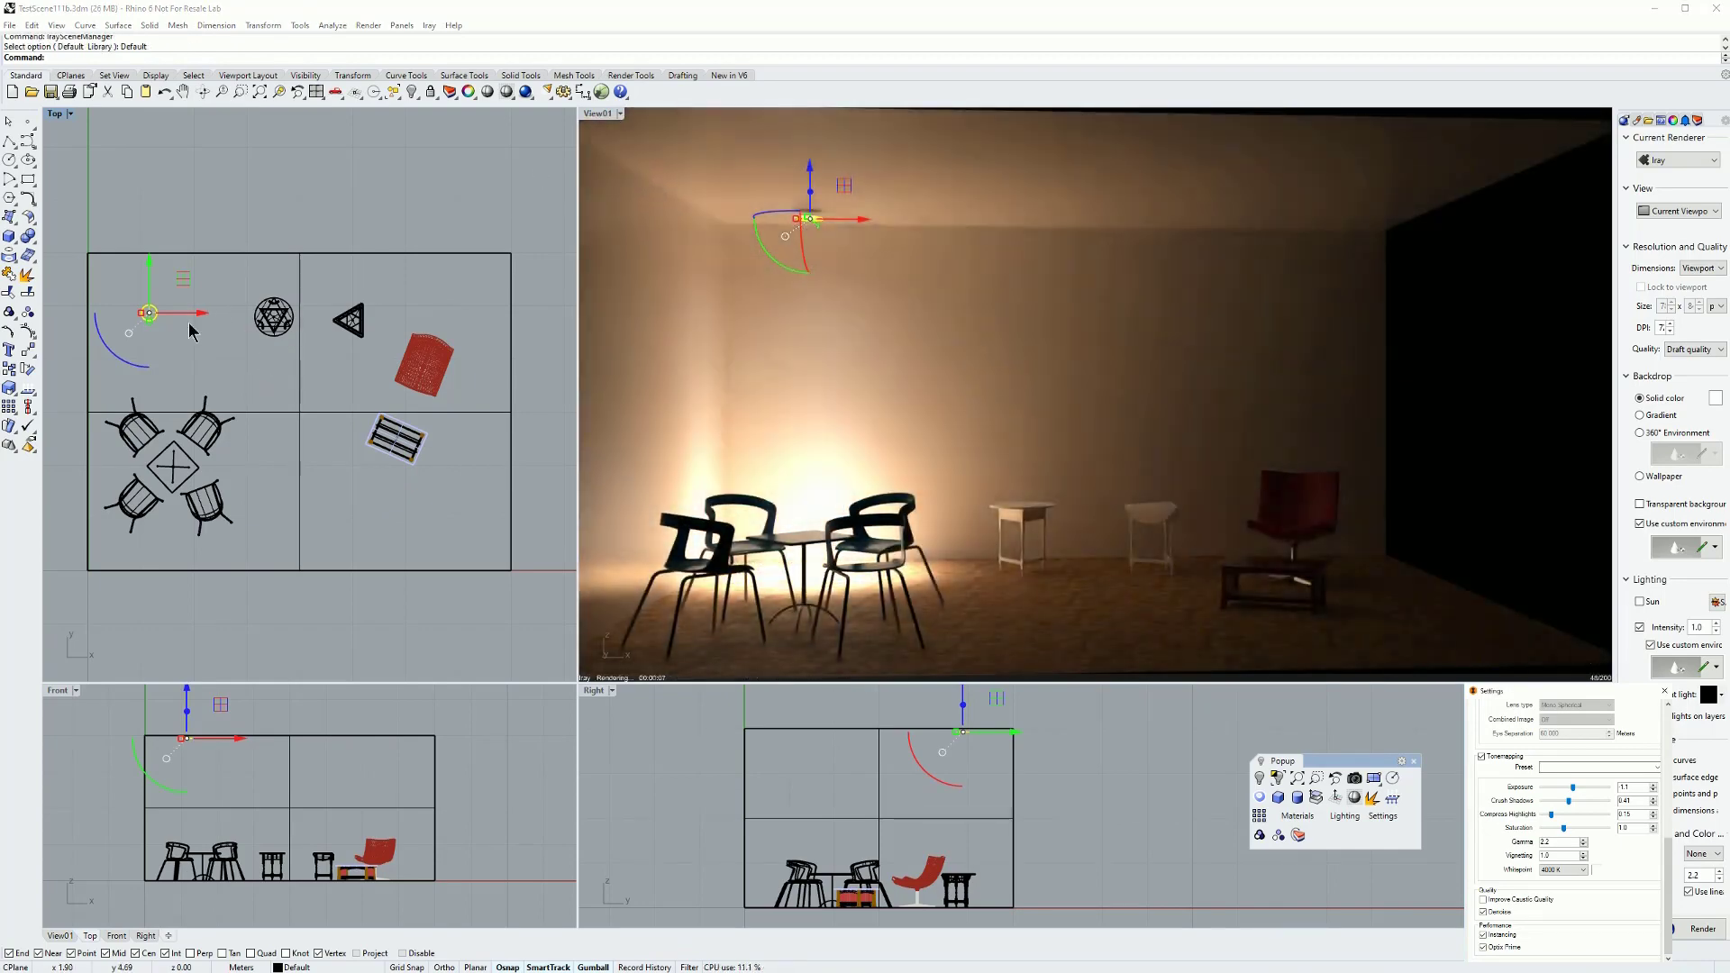
drag(149, 313, 266, 518)
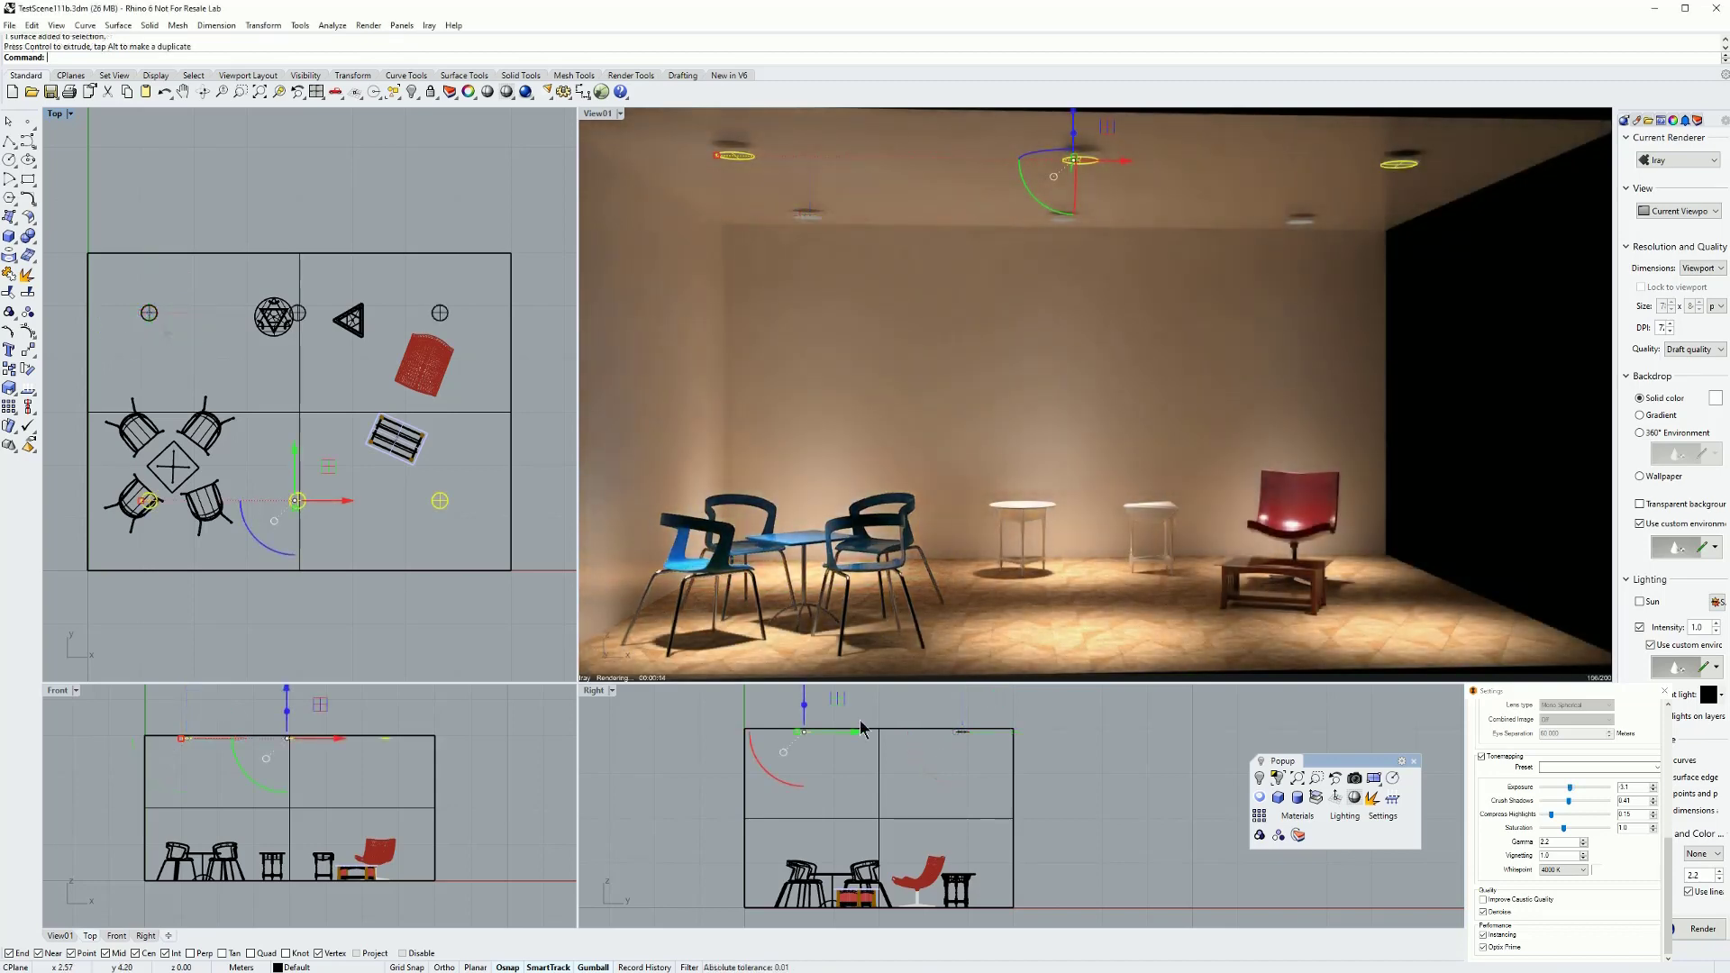
Step: Create a cylinder 0.3 in diameter and 0.3 tall, then lift it up near the ceiling
click(1297, 798)
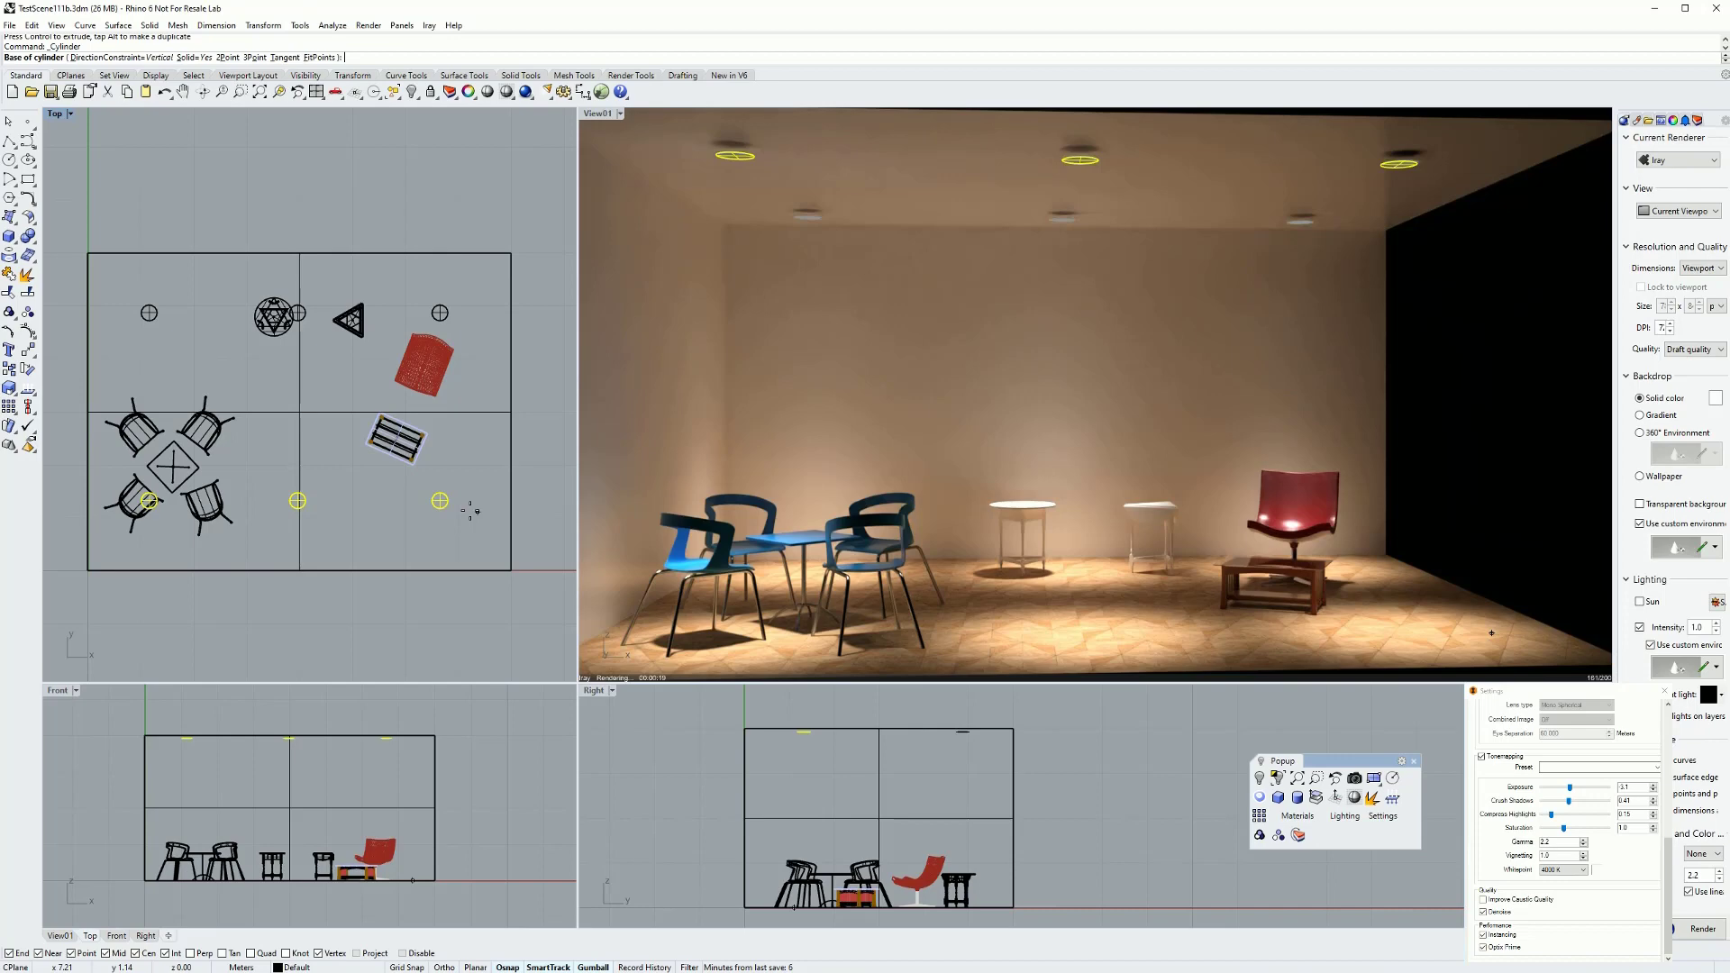
click(351, 501)
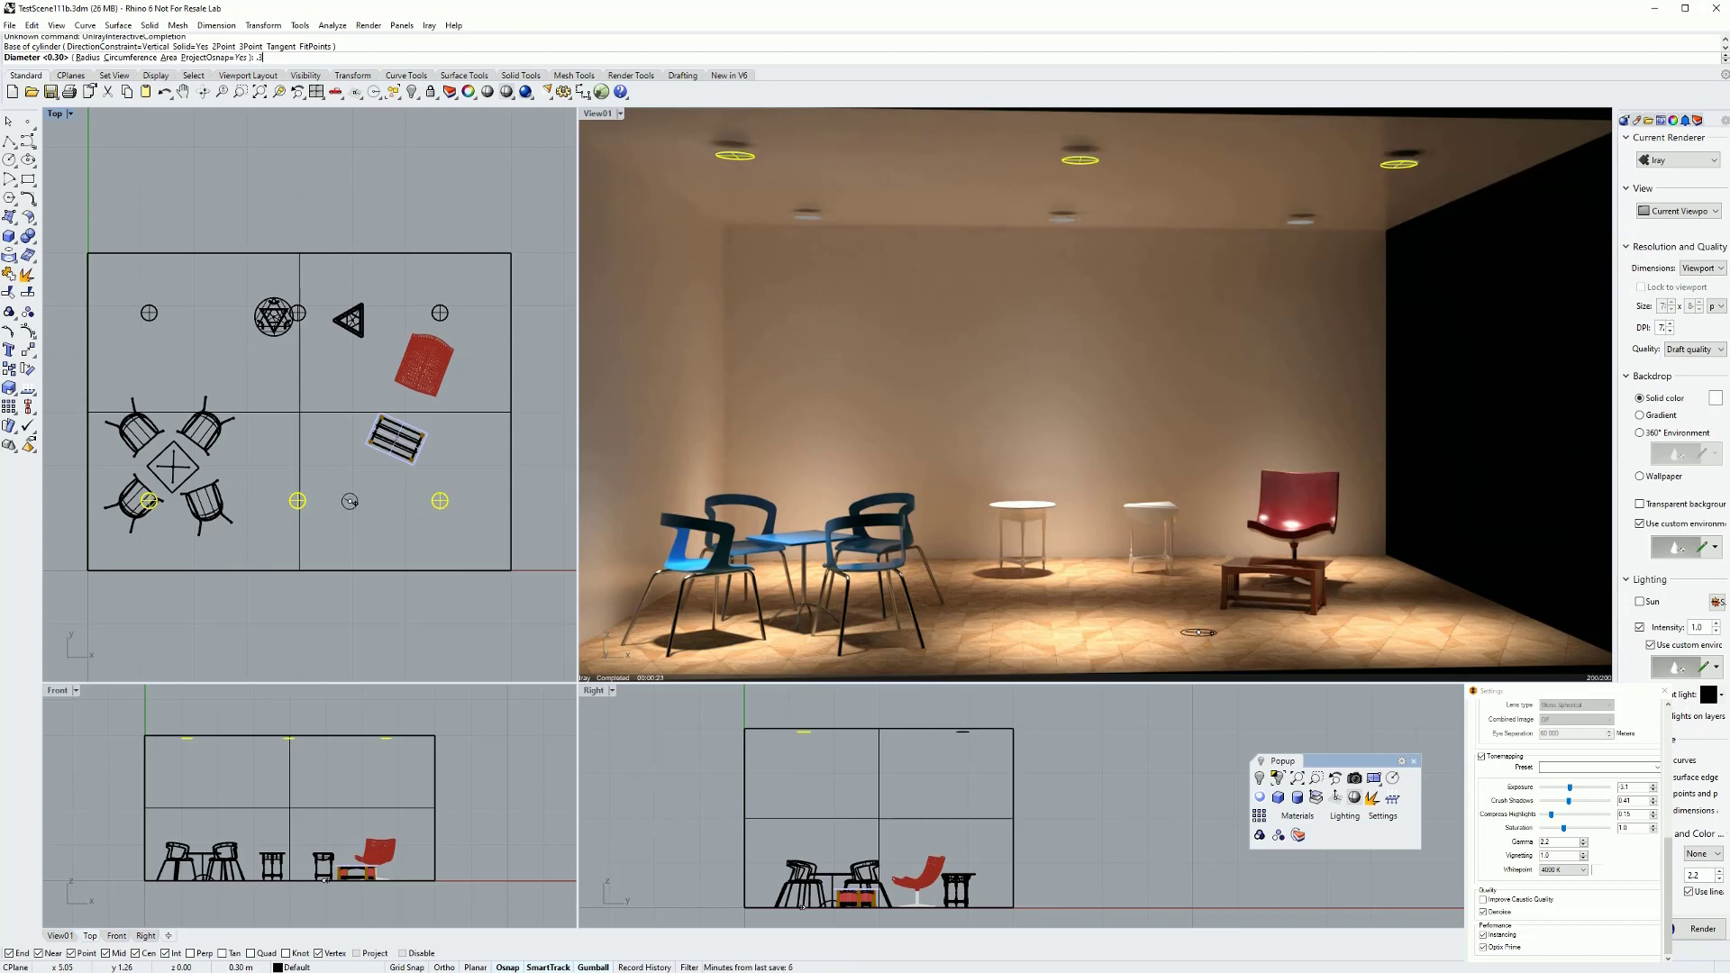
text(.3)
key(Return)
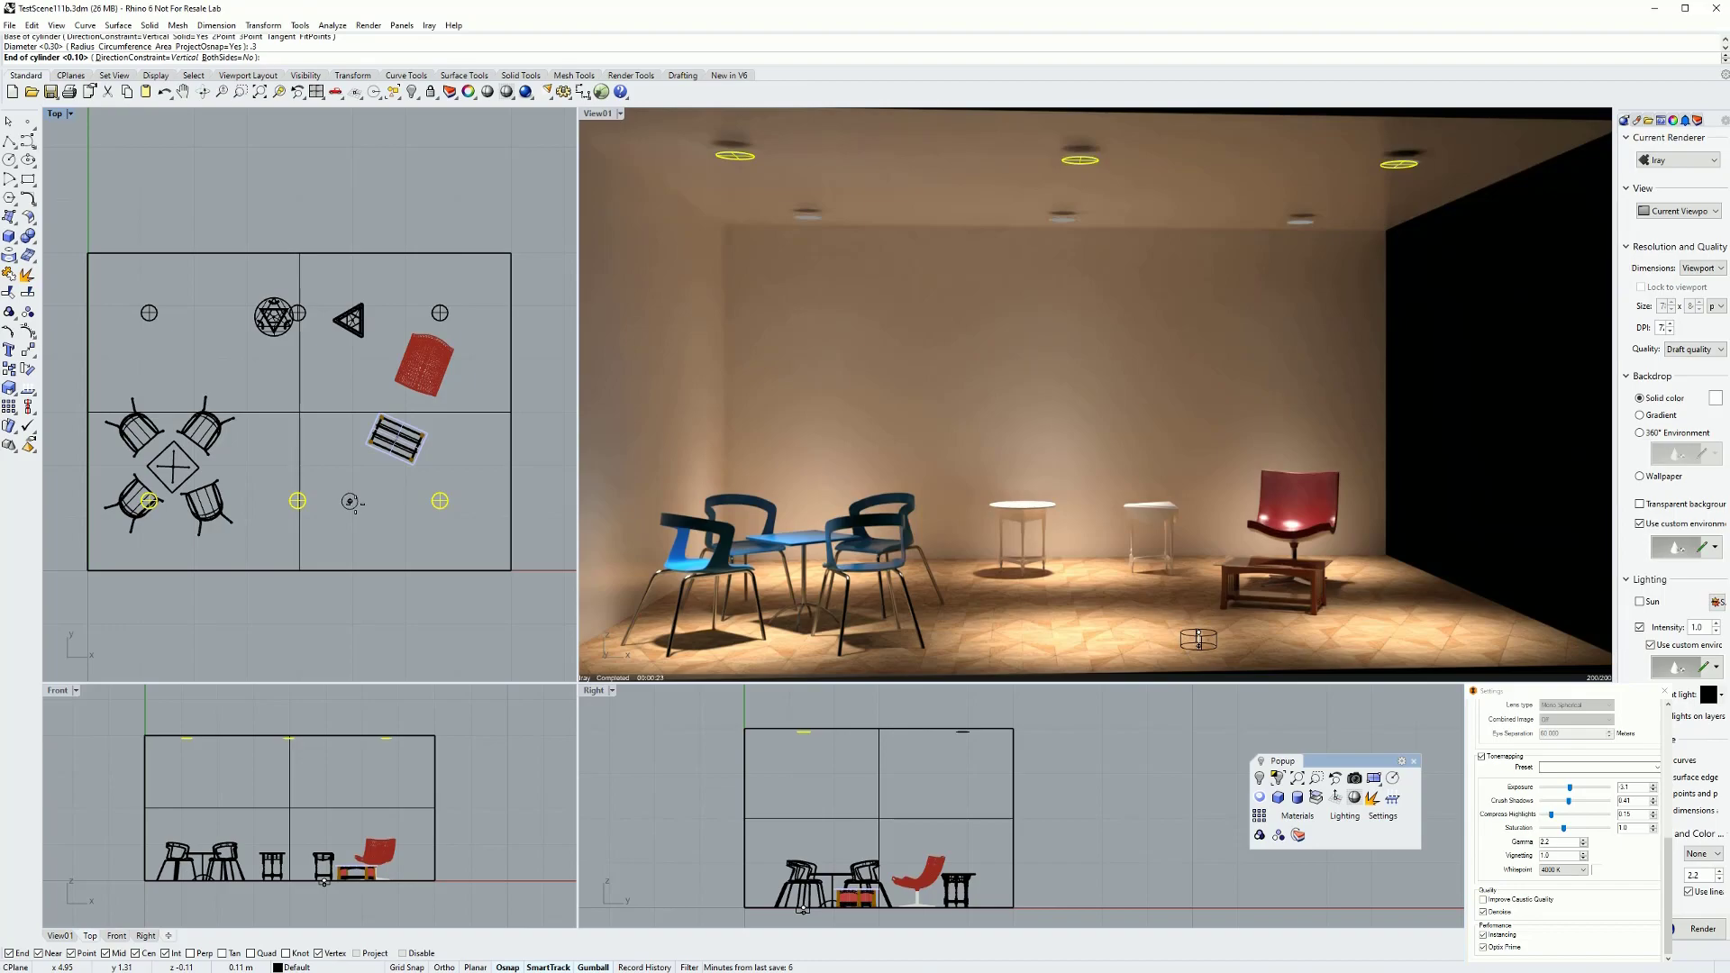
text(.3)
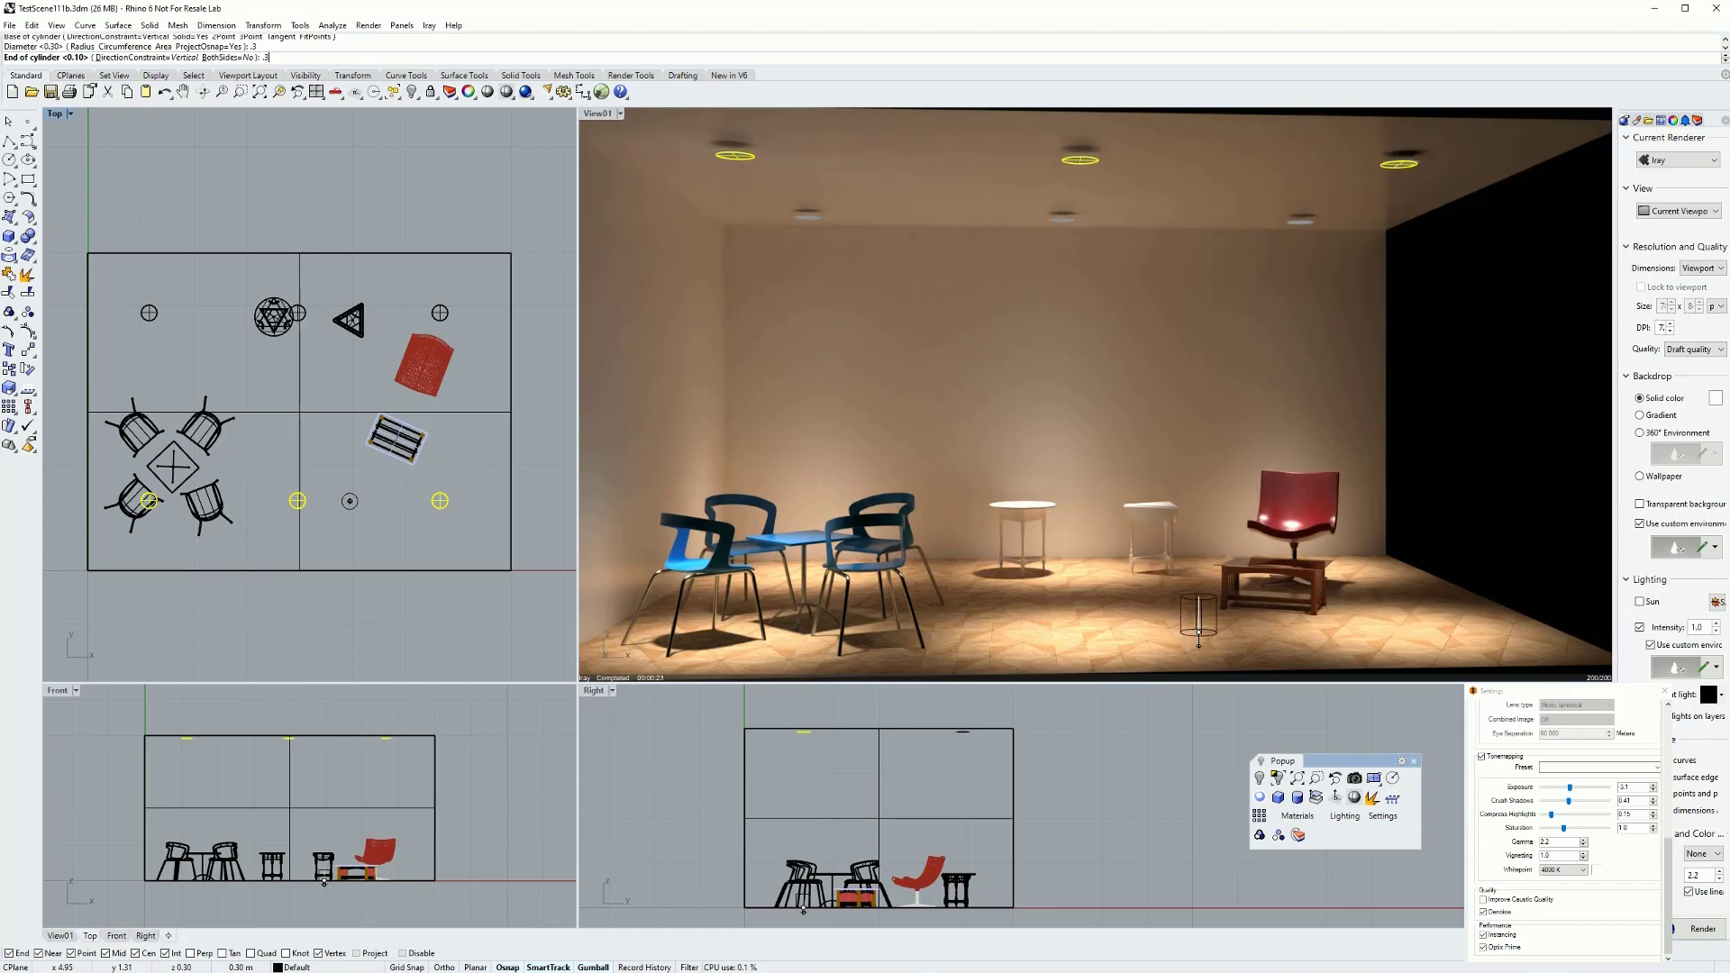
key(Return)
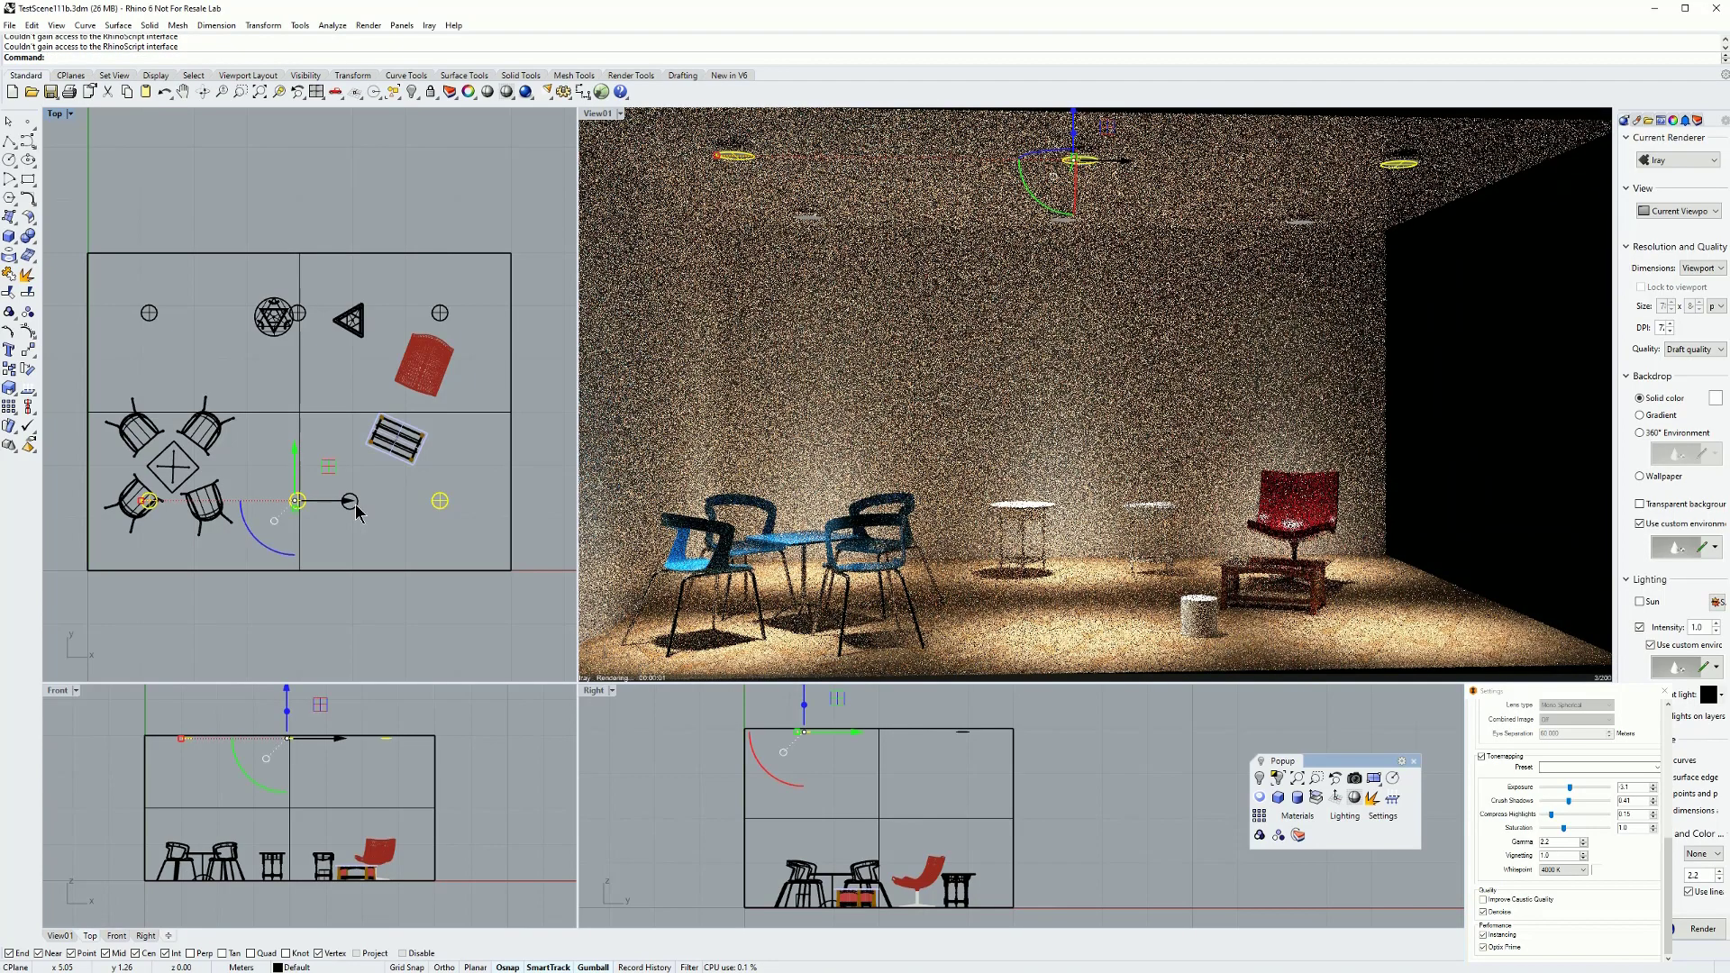
click(356, 509)
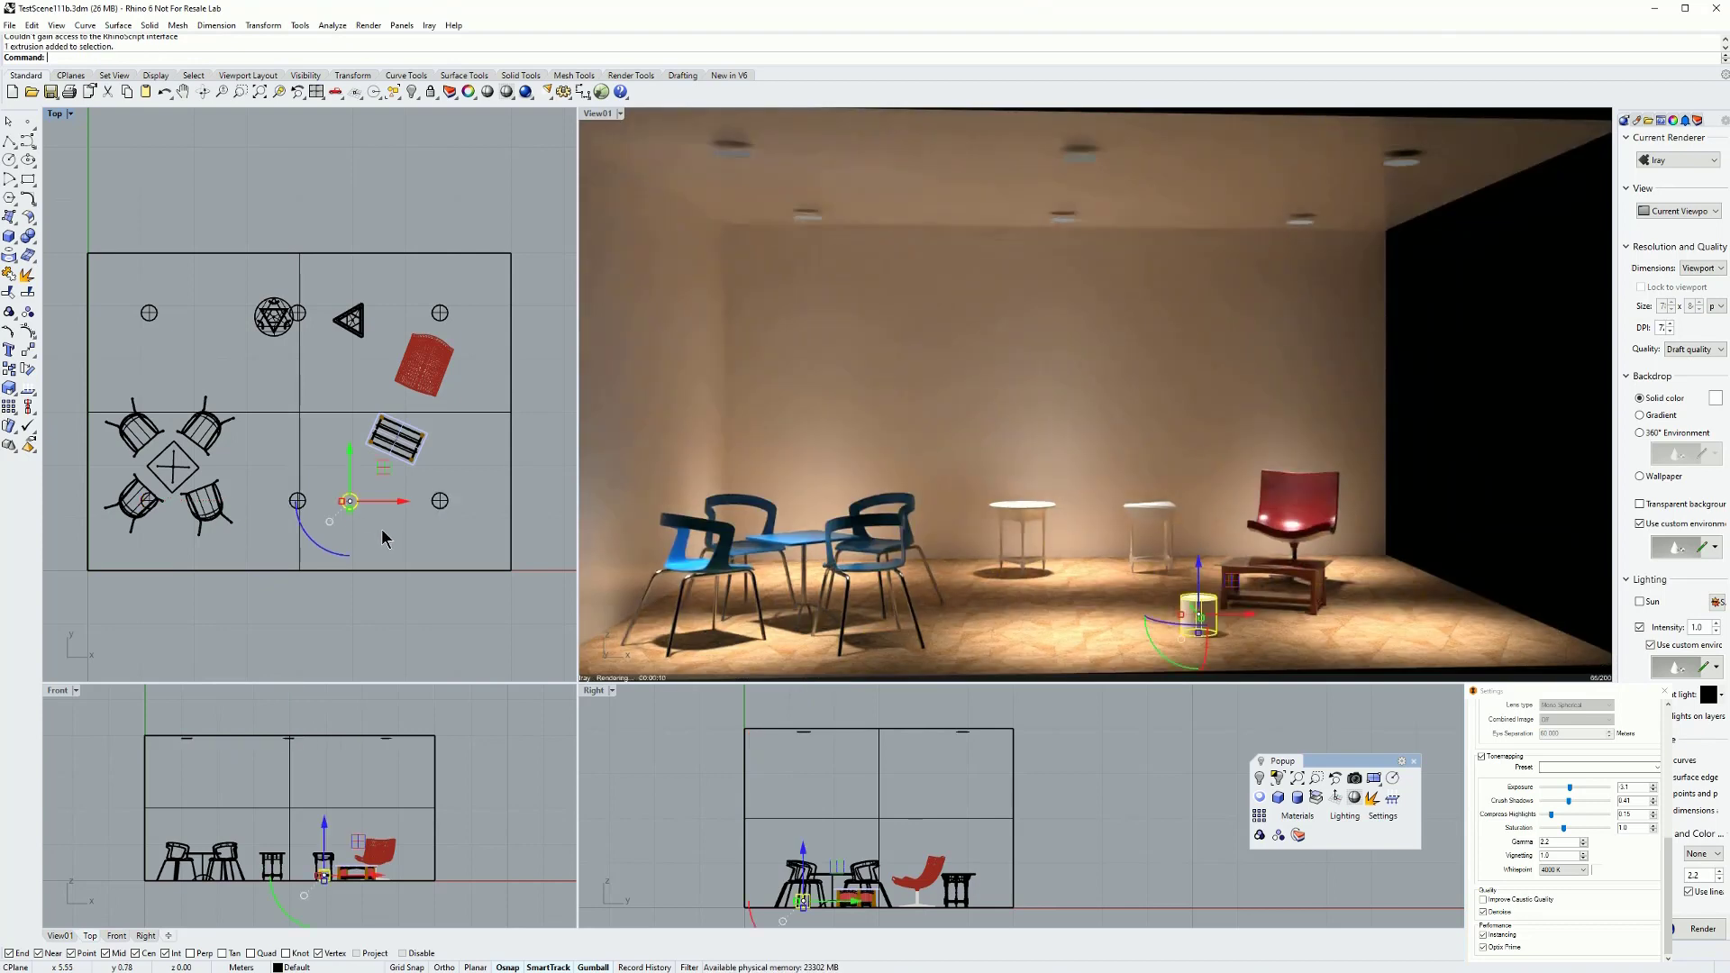
drag(333, 827, 338, 720)
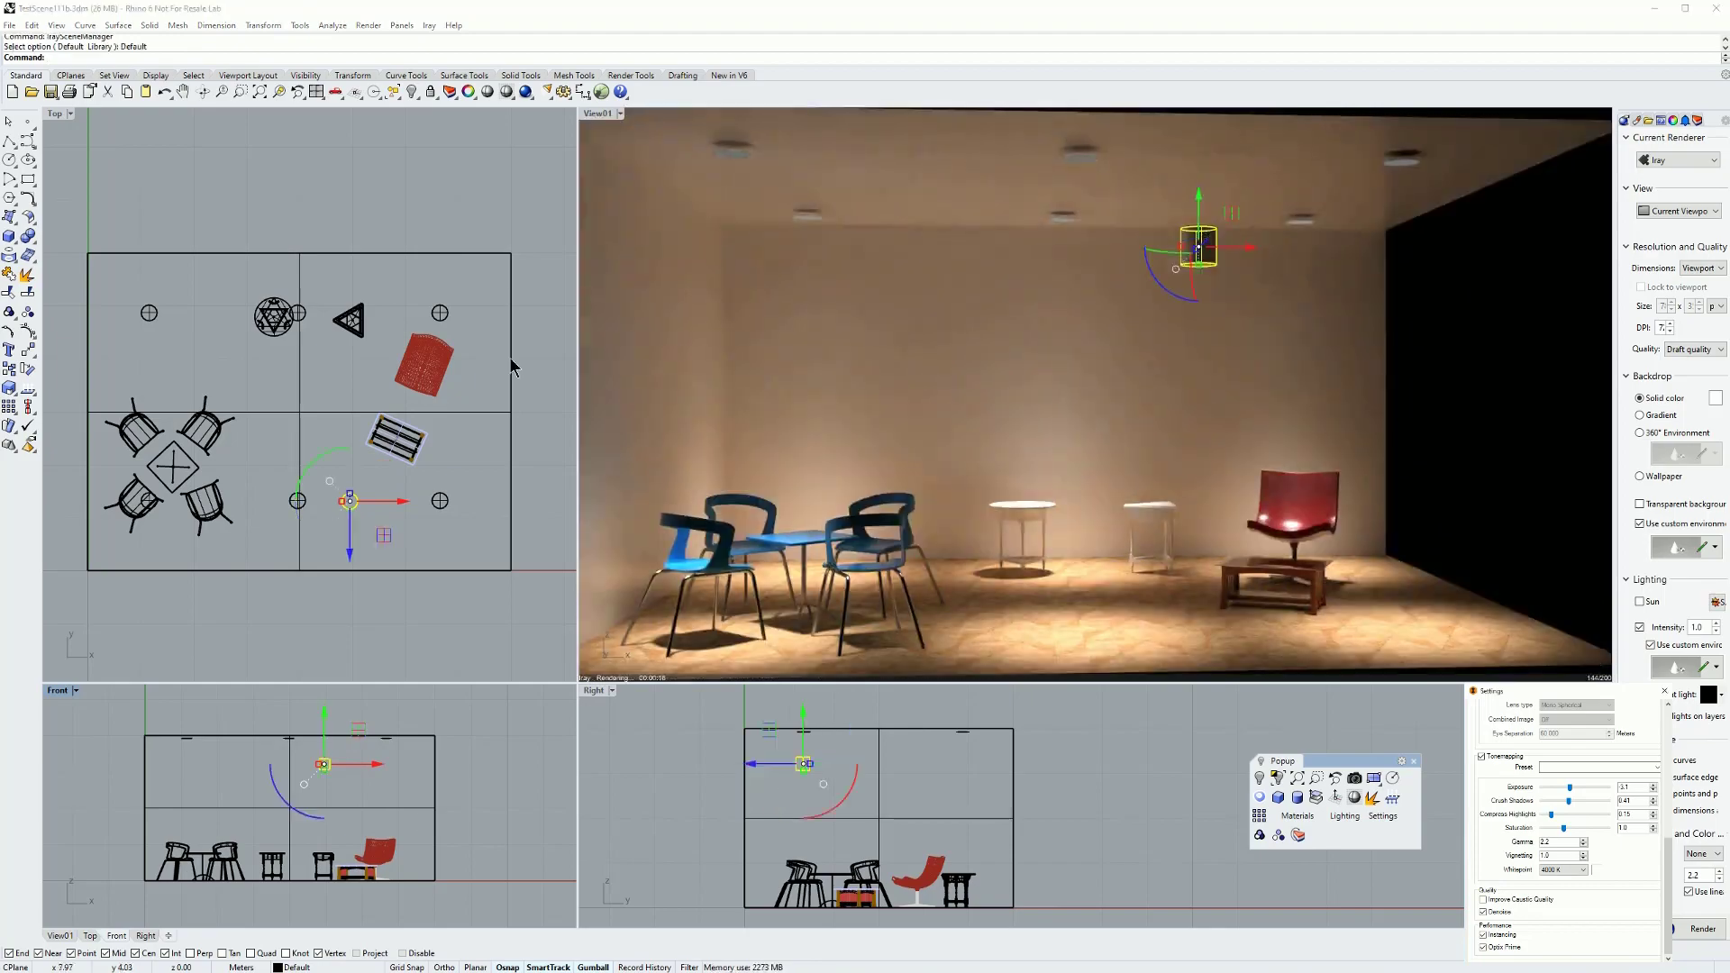
Step: Assign the IES Light Source-B material to the selected cylinder, then activate the plan view
click(1287, 815)
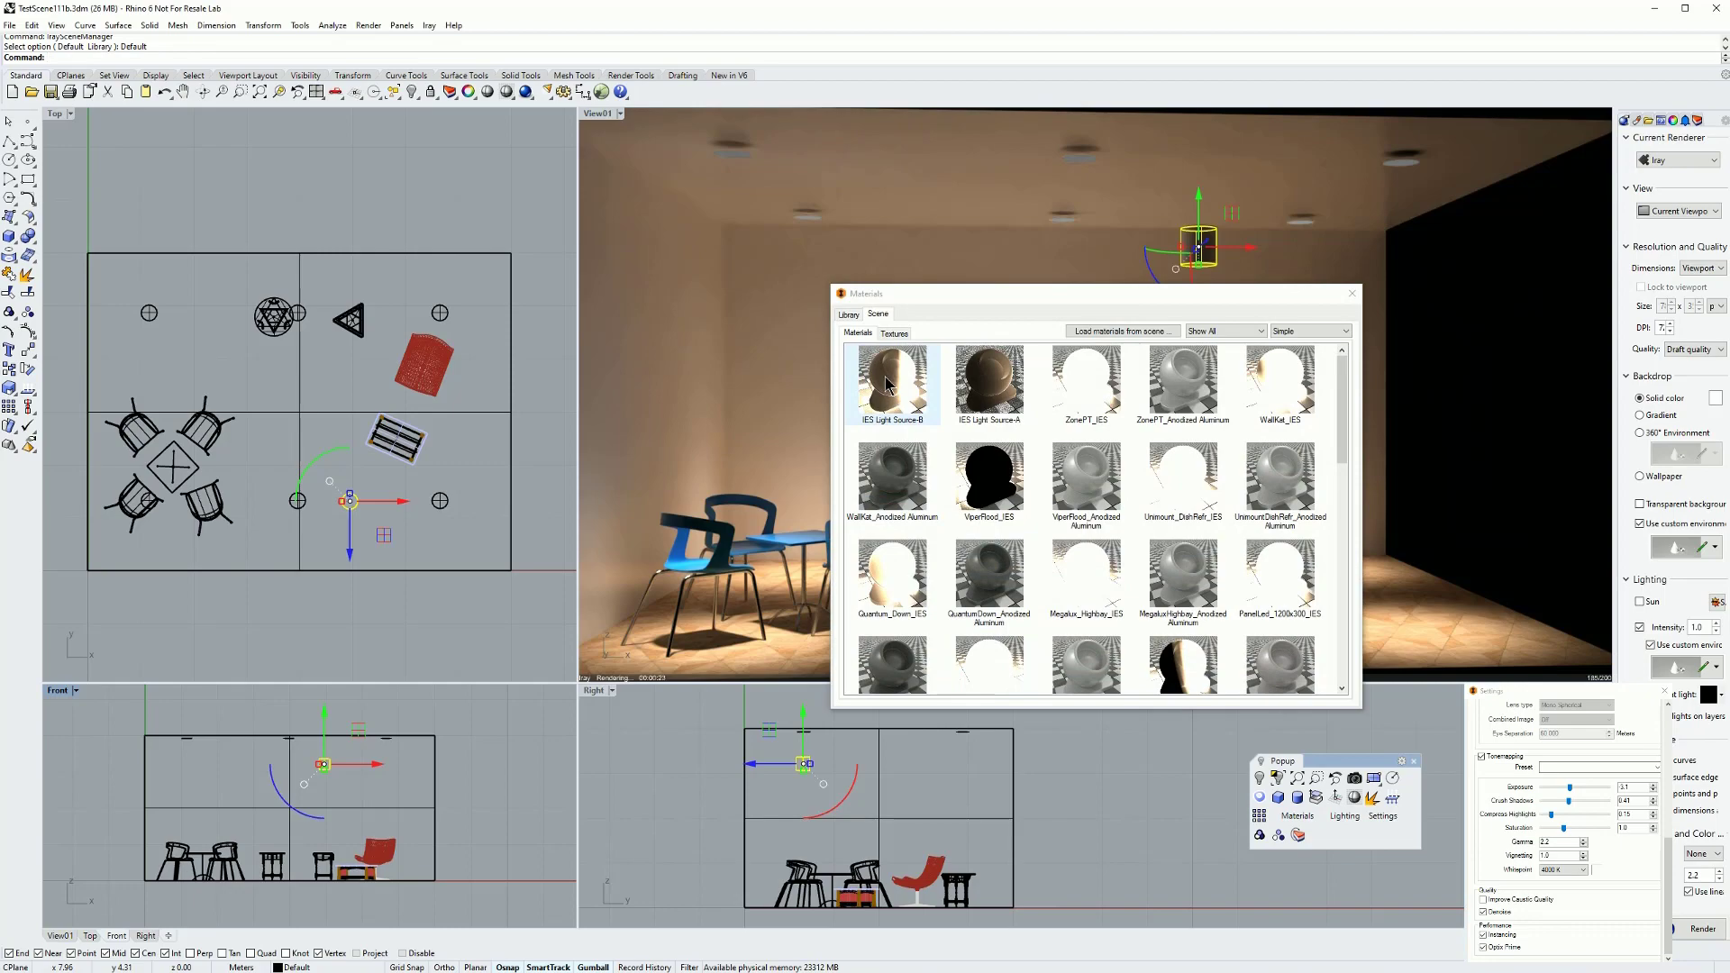
right_click(888, 384)
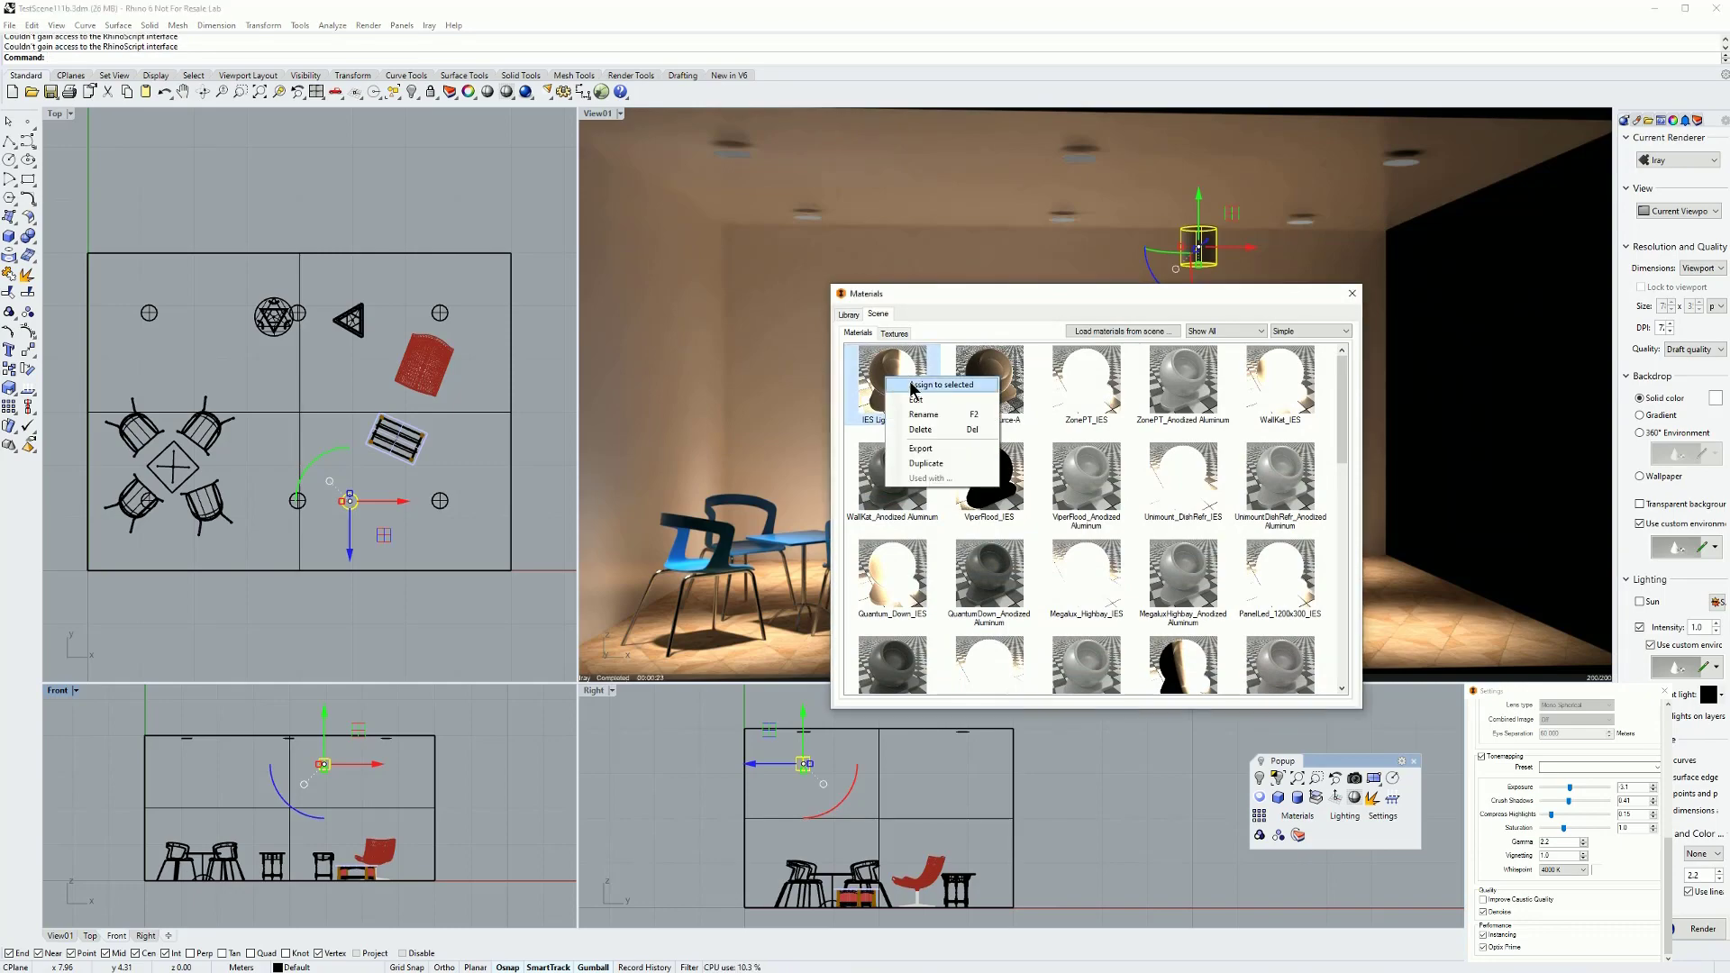
click(912, 385)
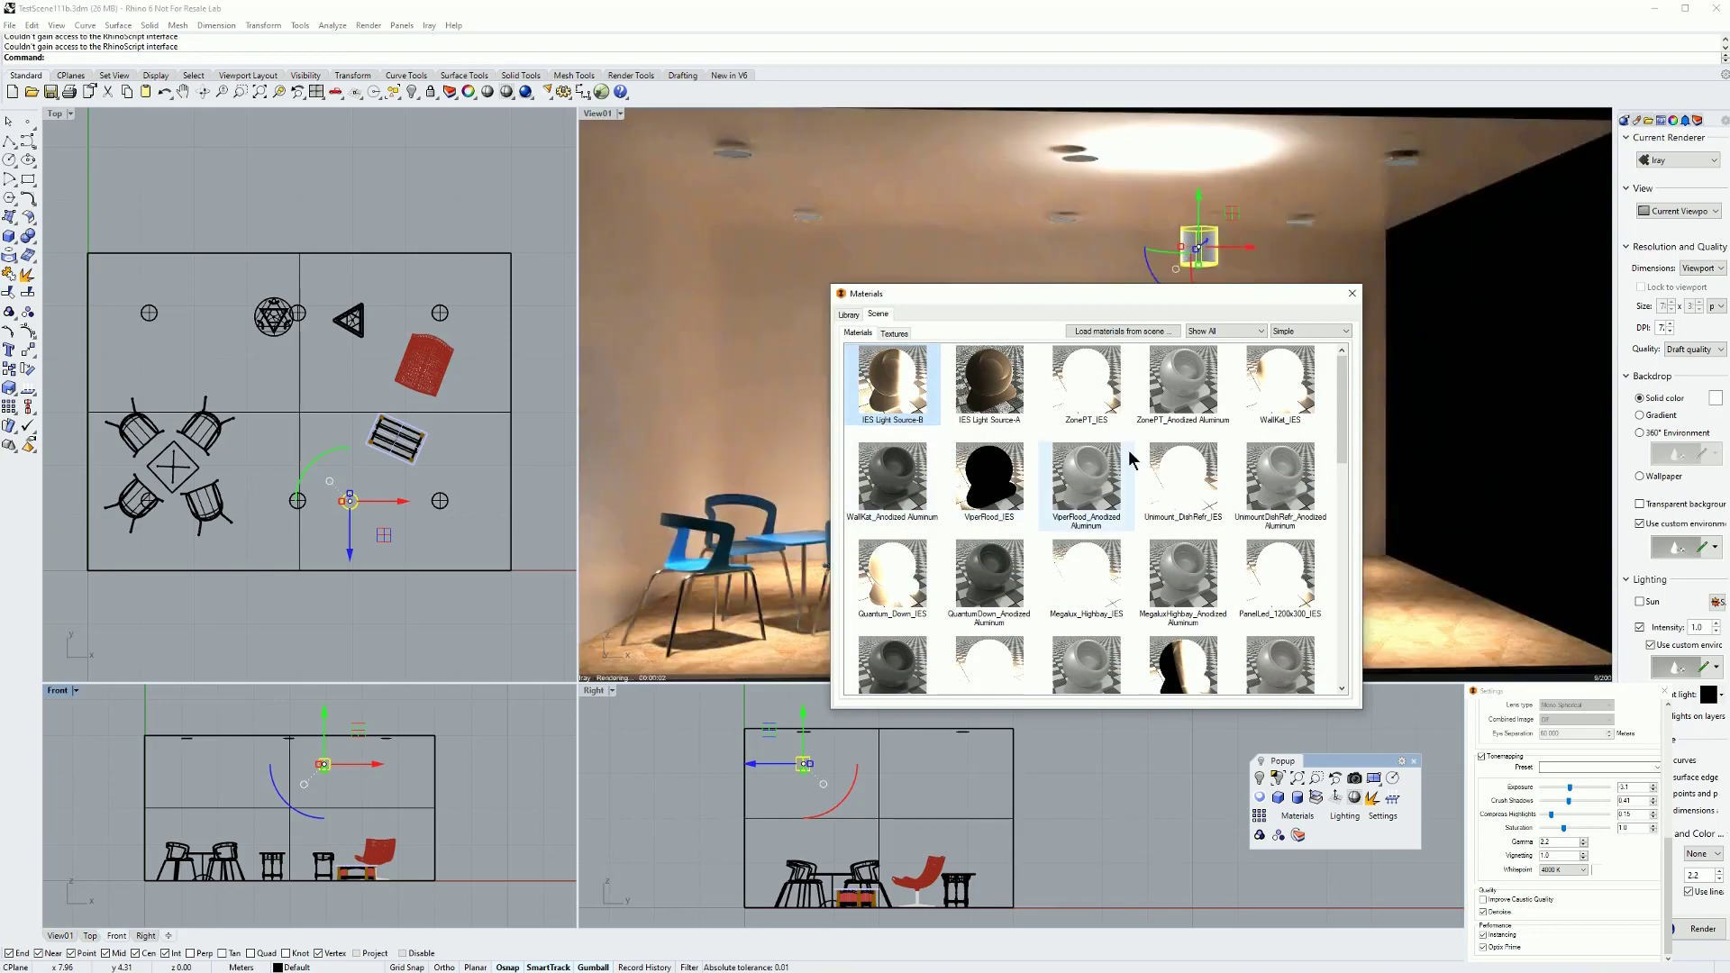
click(1351, 294)
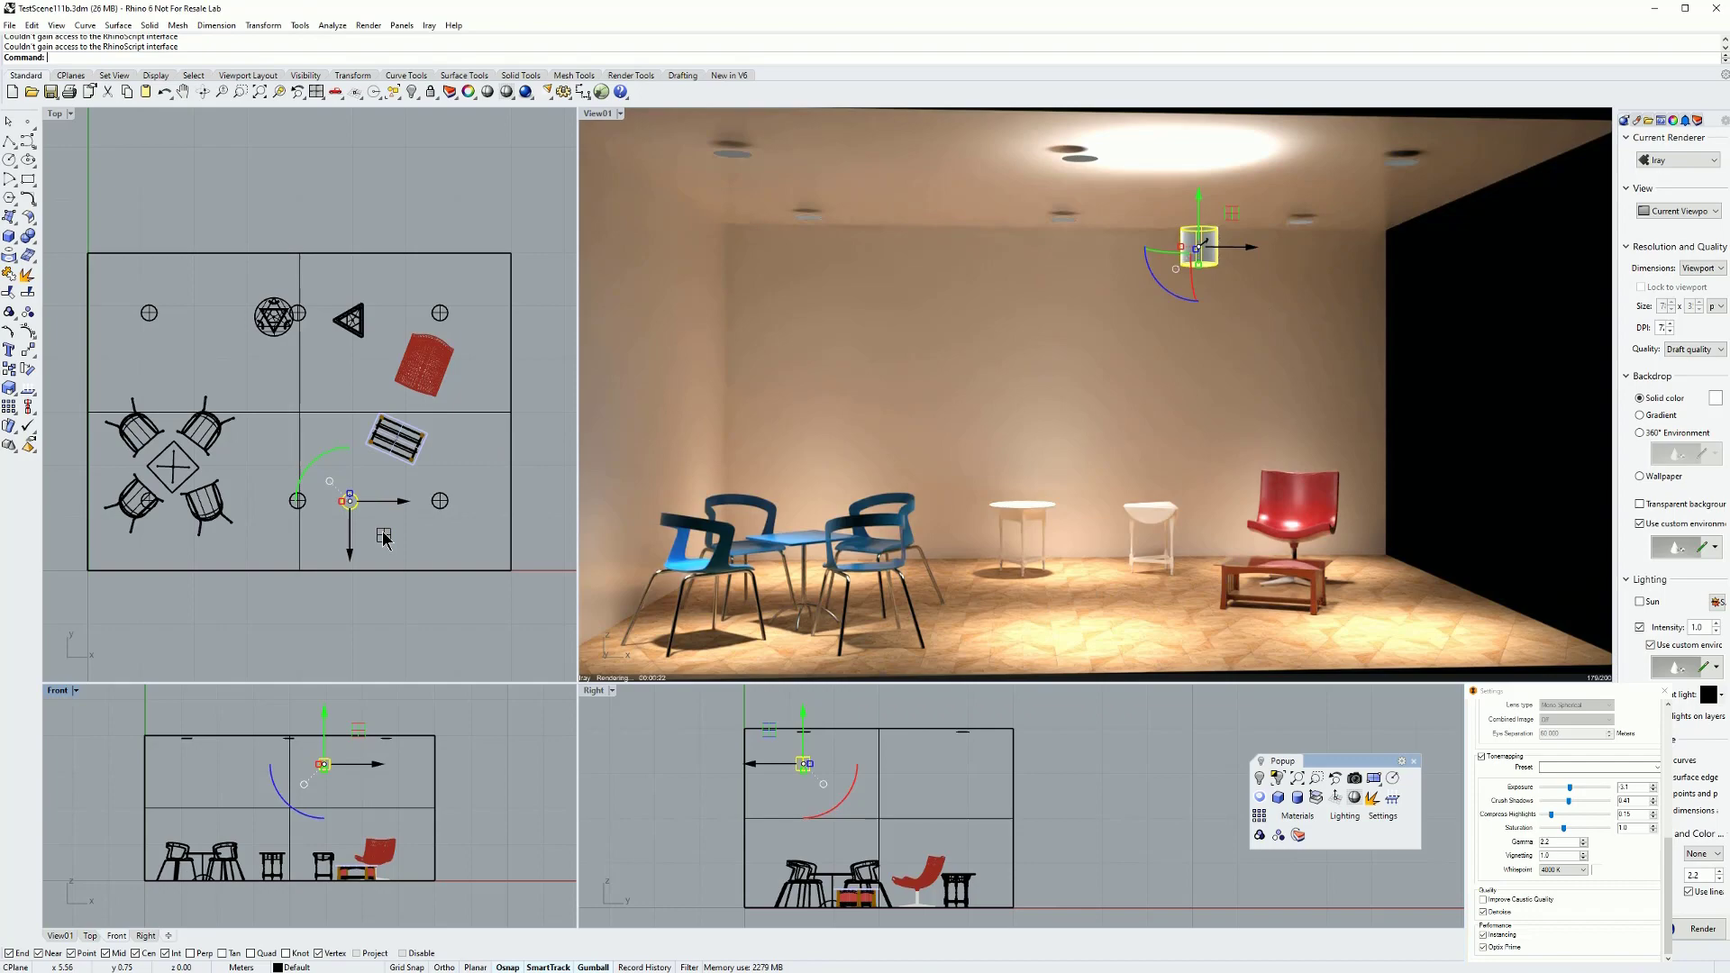
click(384, 538)
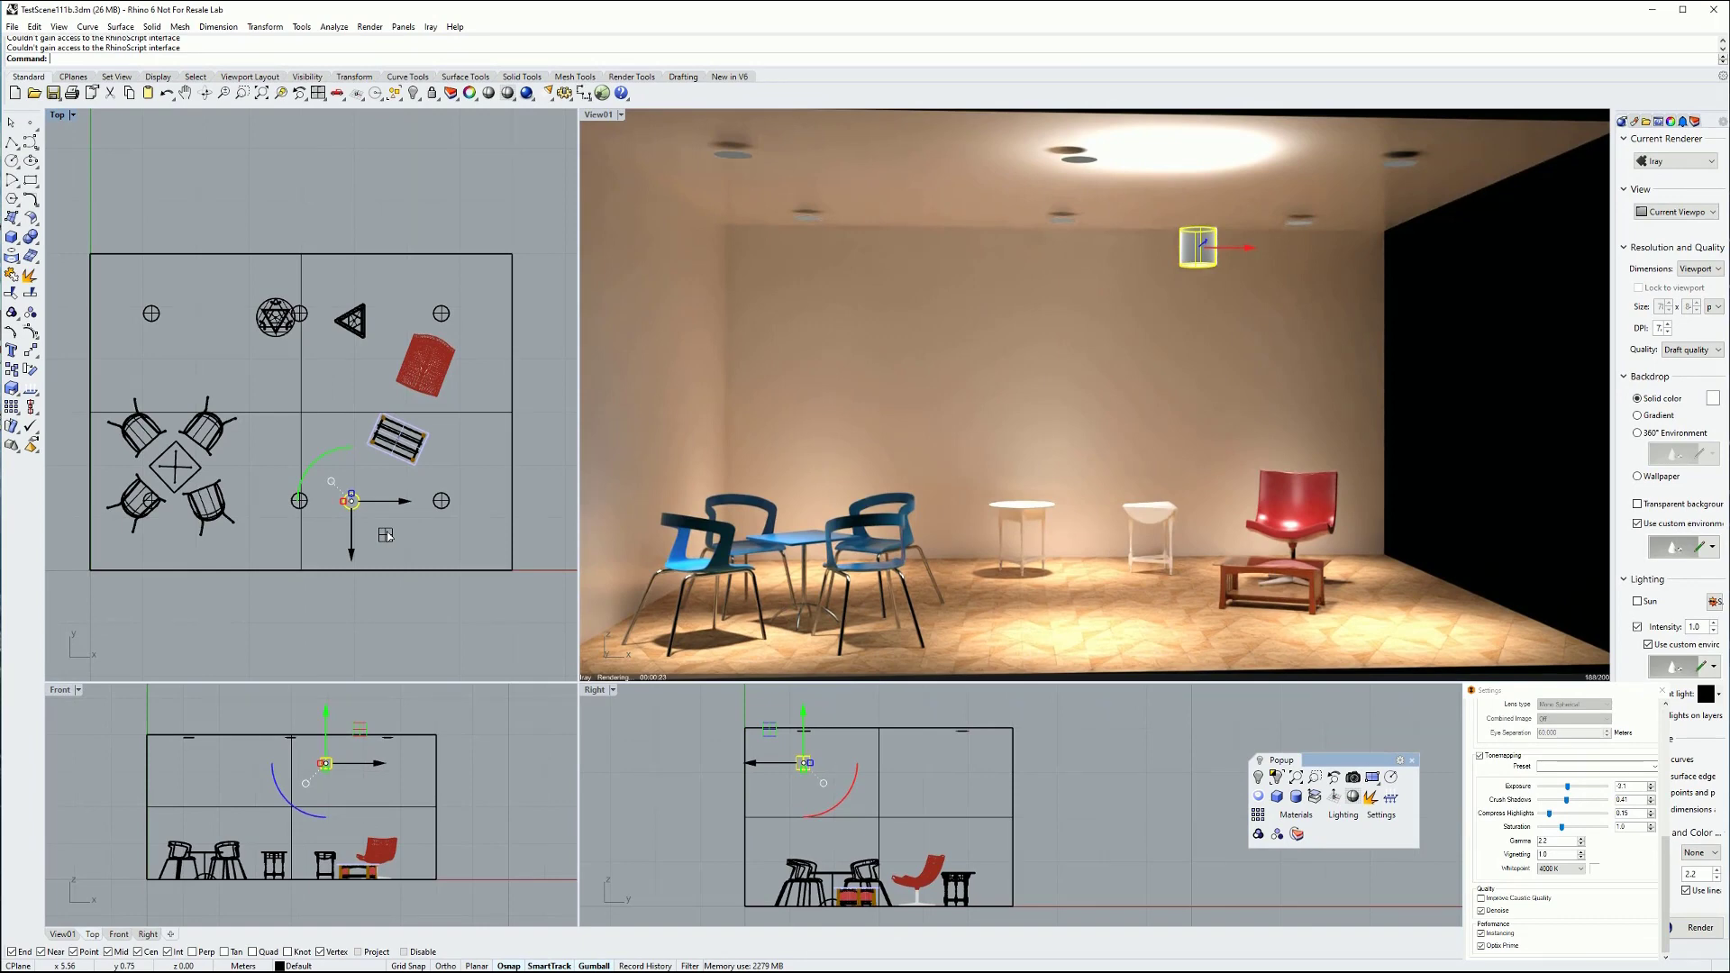
Step: Move the cylinder light up against the back wall and drop Iray exposure from 9.1 to 6.3
drag(386, 535, 419, 310)
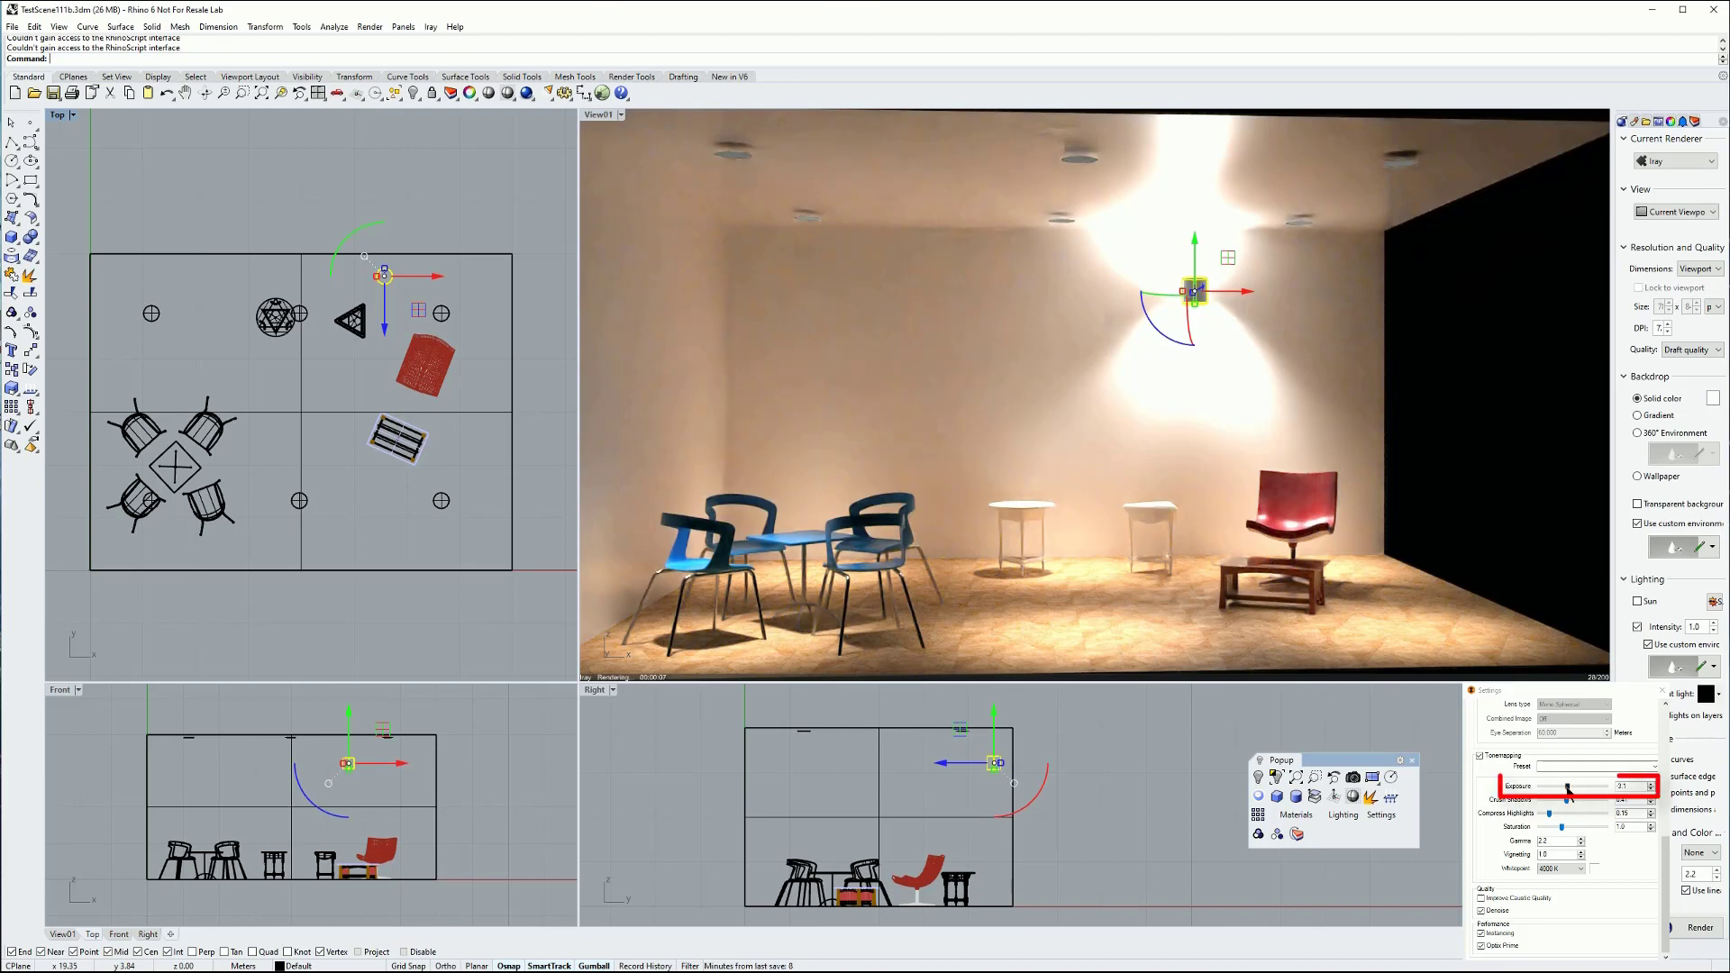
drag(1567, 789, 1563, 793)
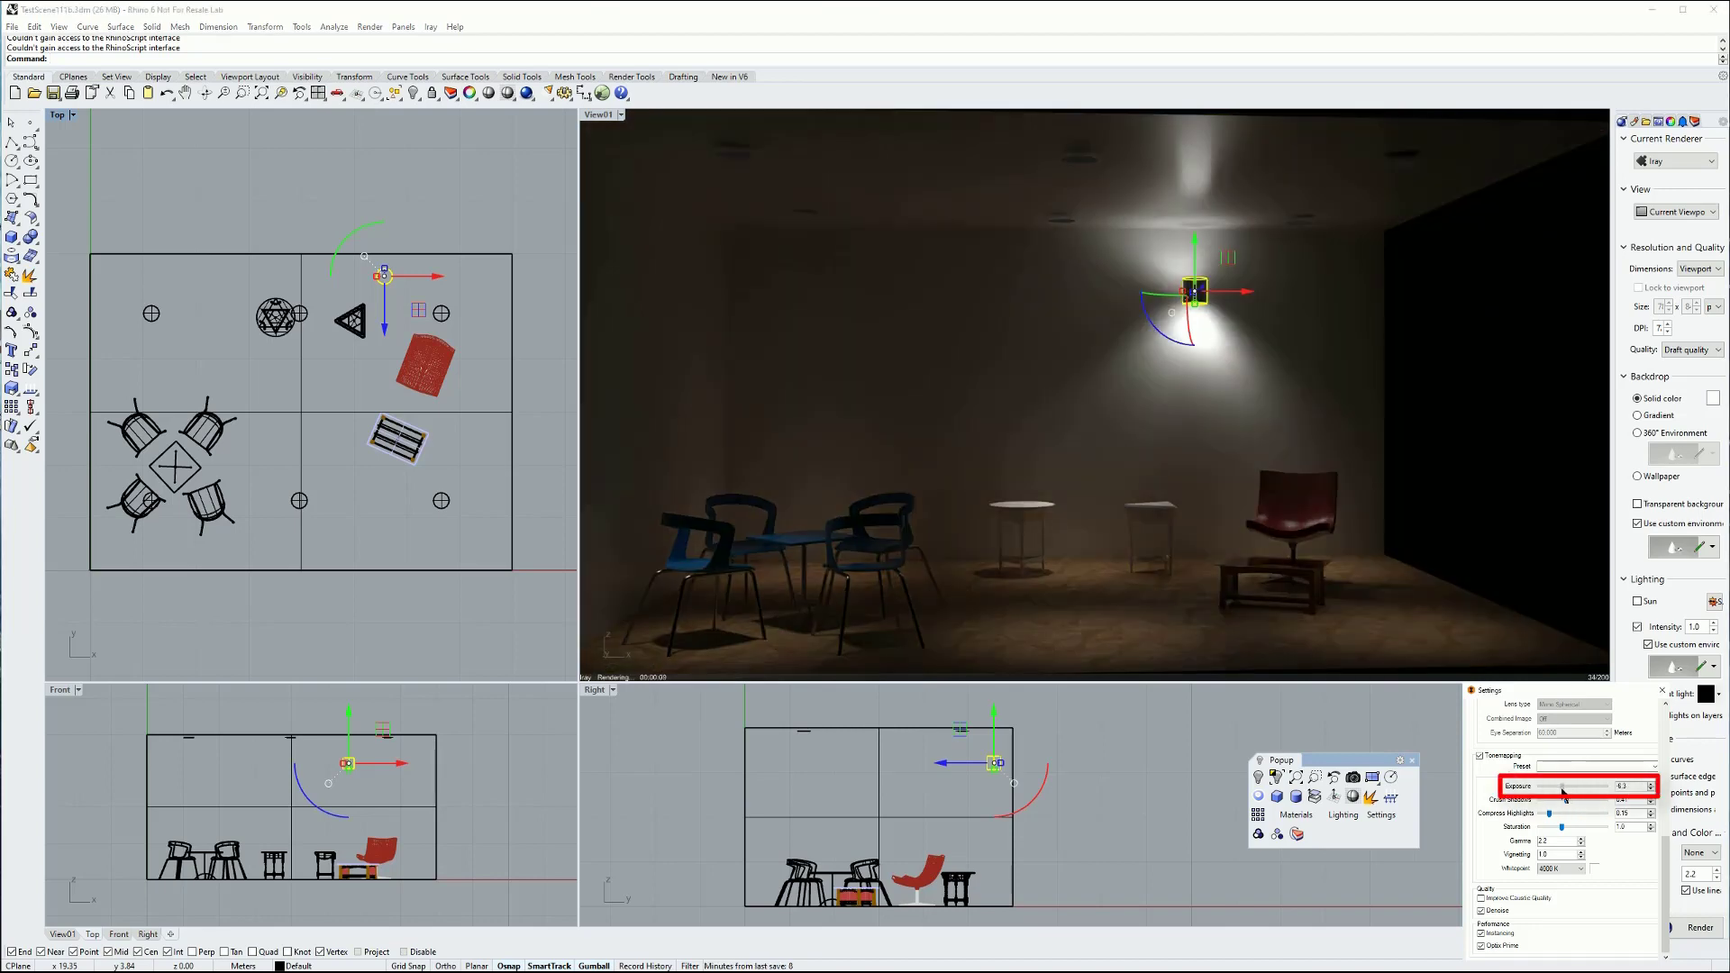
Step: Rotate the IES Light Source-B material's distribution through 90 and 180 to 270 degrees
click(1300, 817)
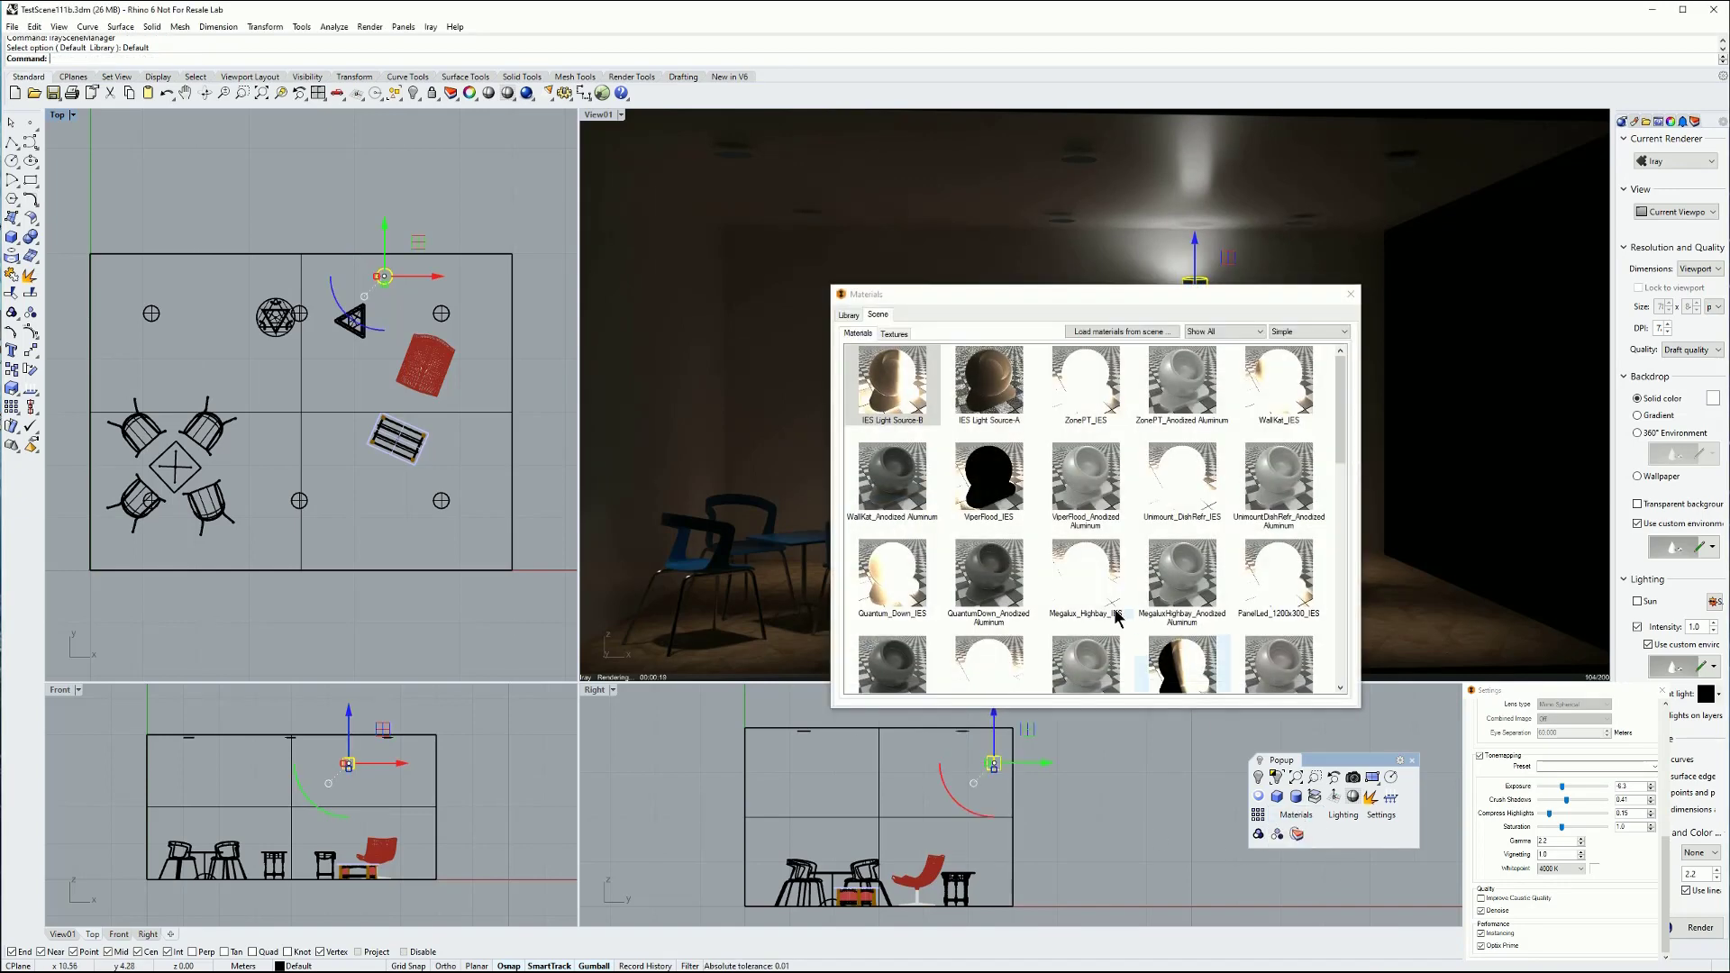
double_click(892, 401)
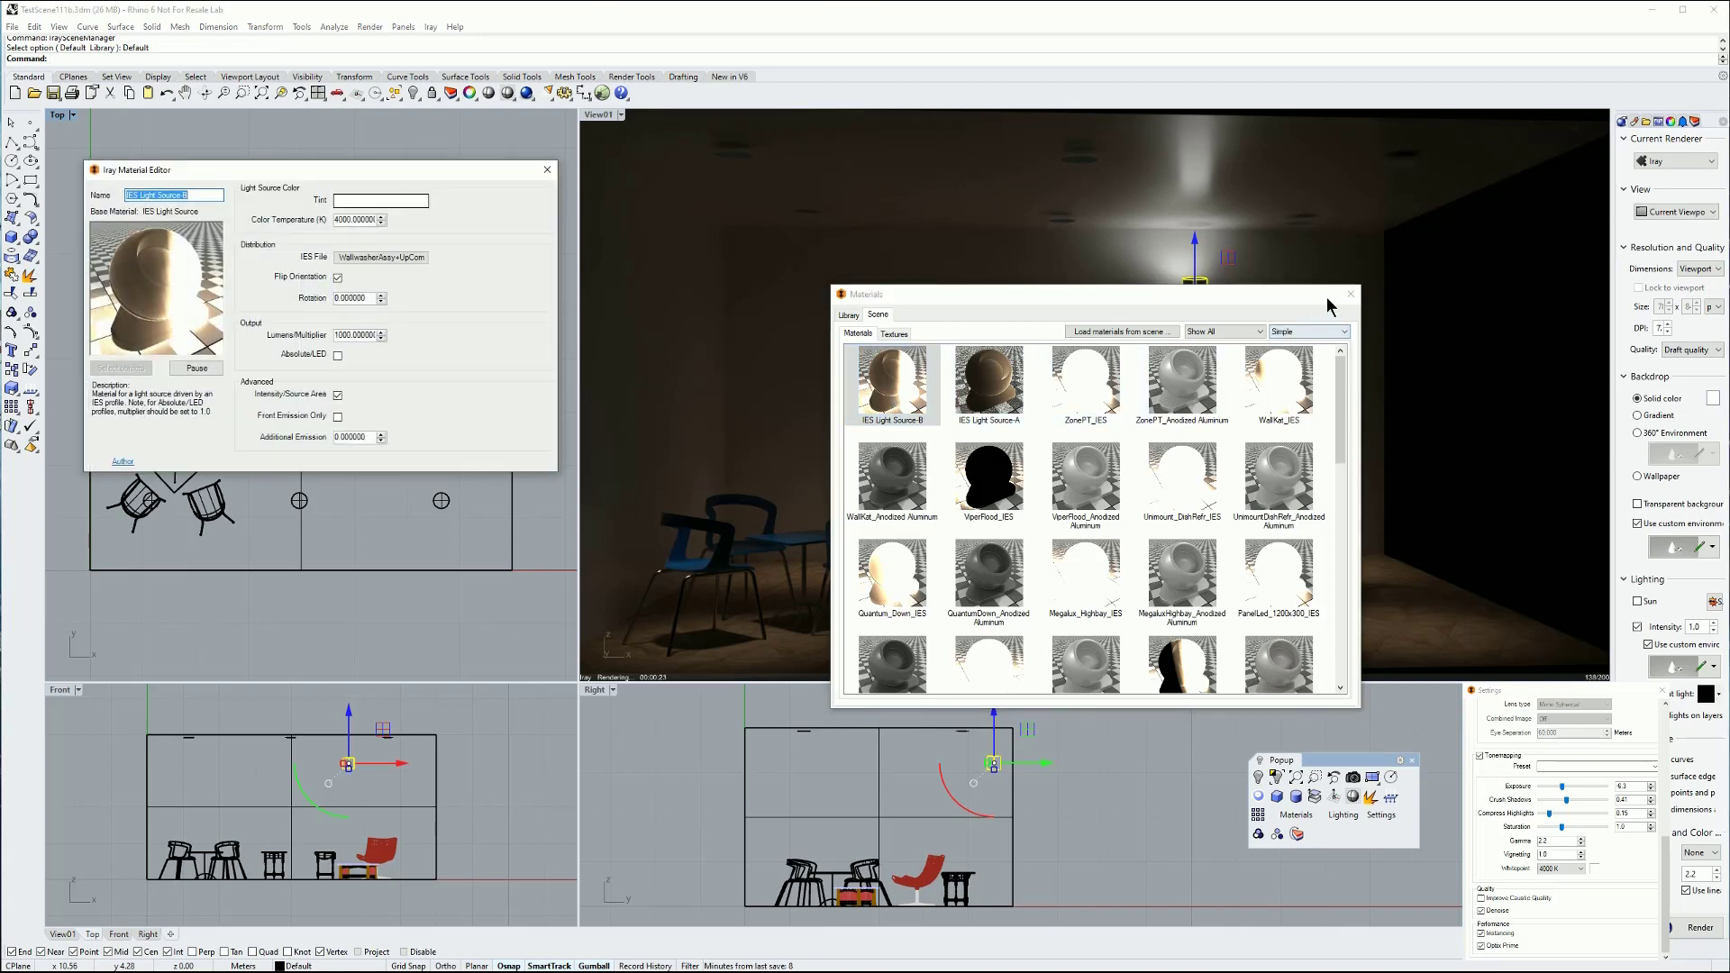
click(1350, 294)
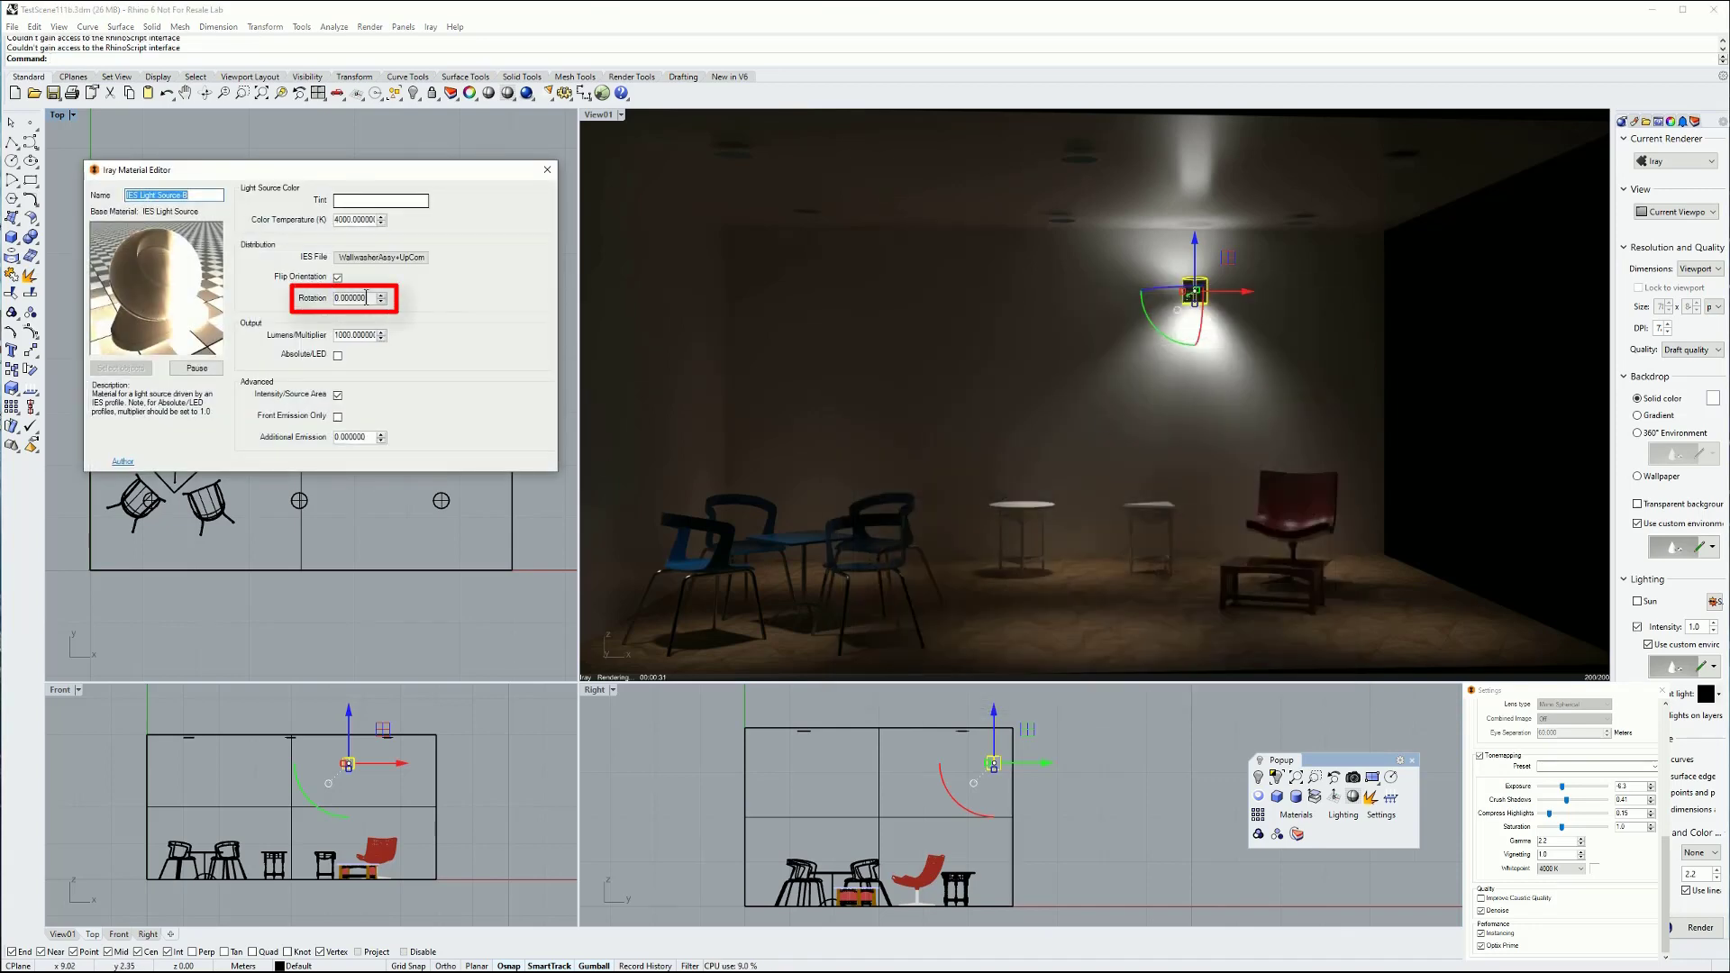
click(367, 297)
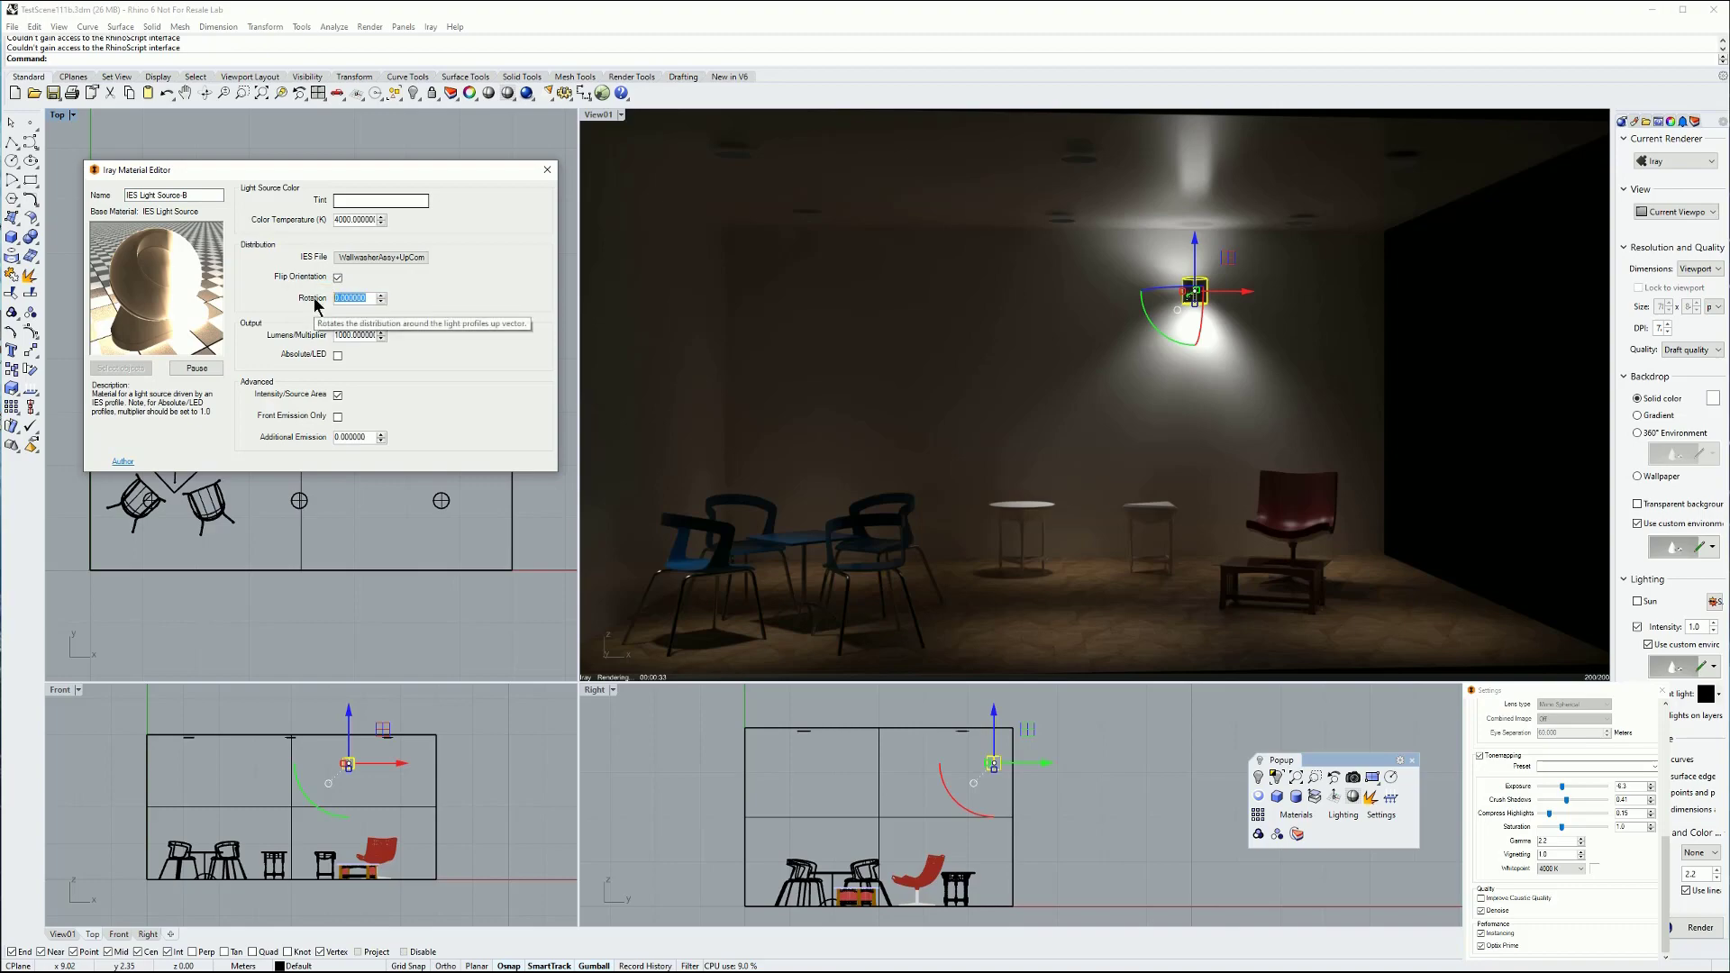
text(90)
key(Return)
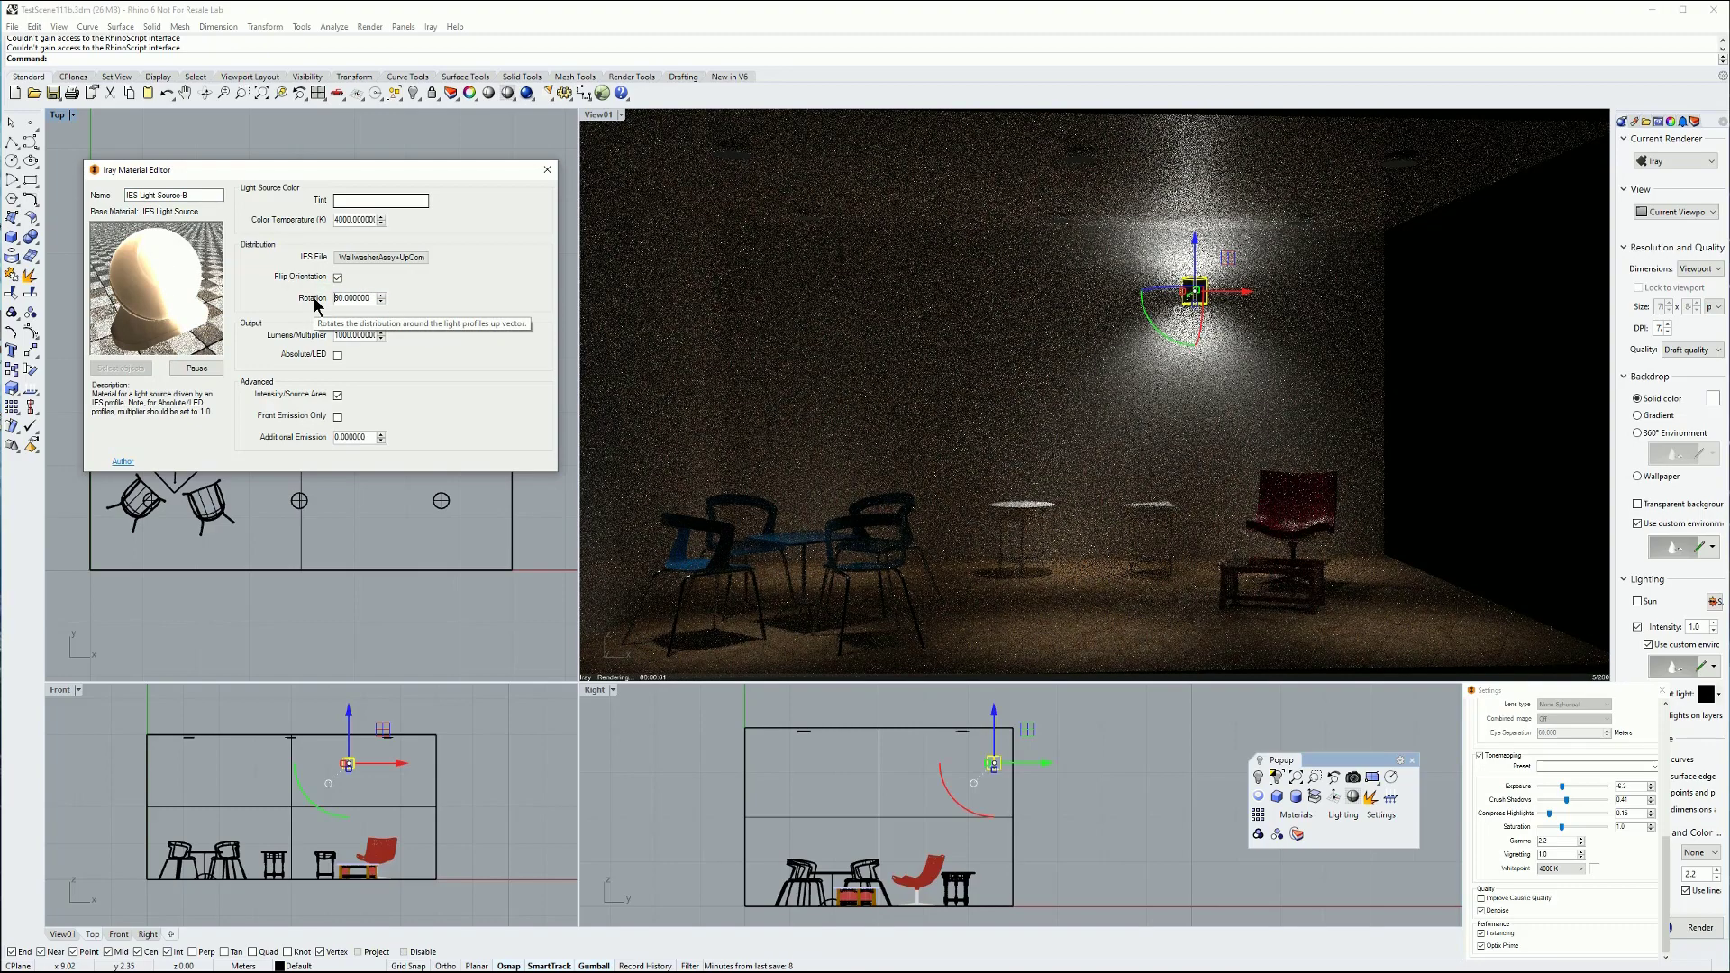
text(180)
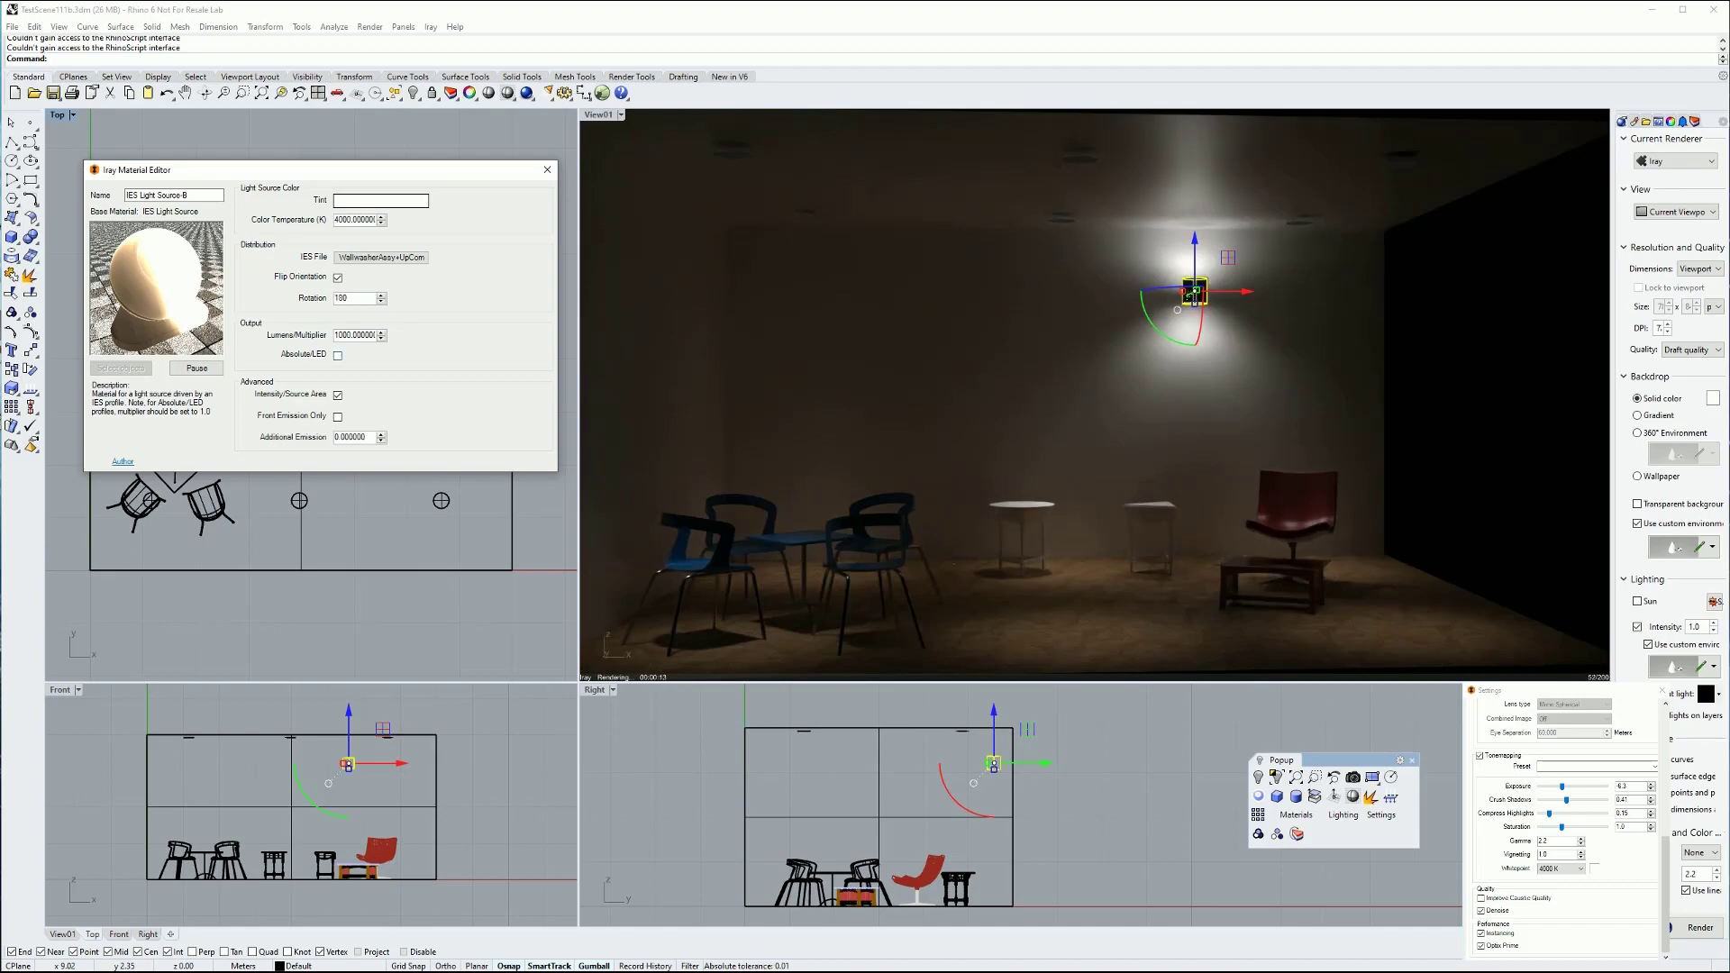
key(Return)
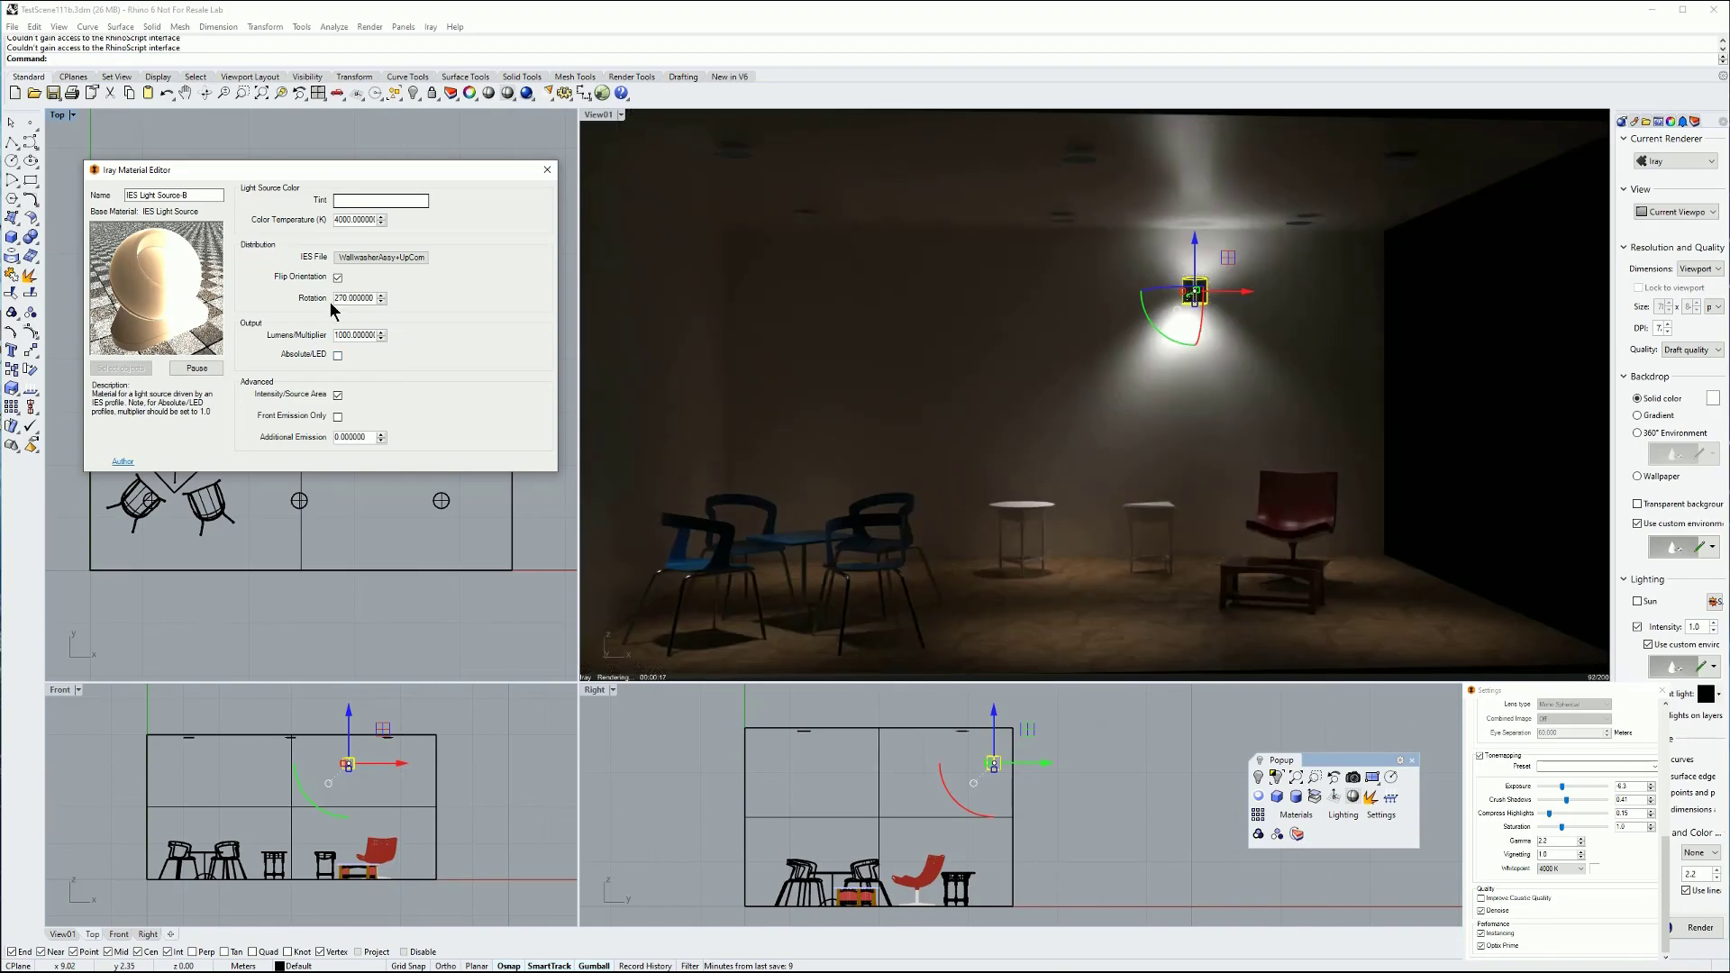
key(Return)
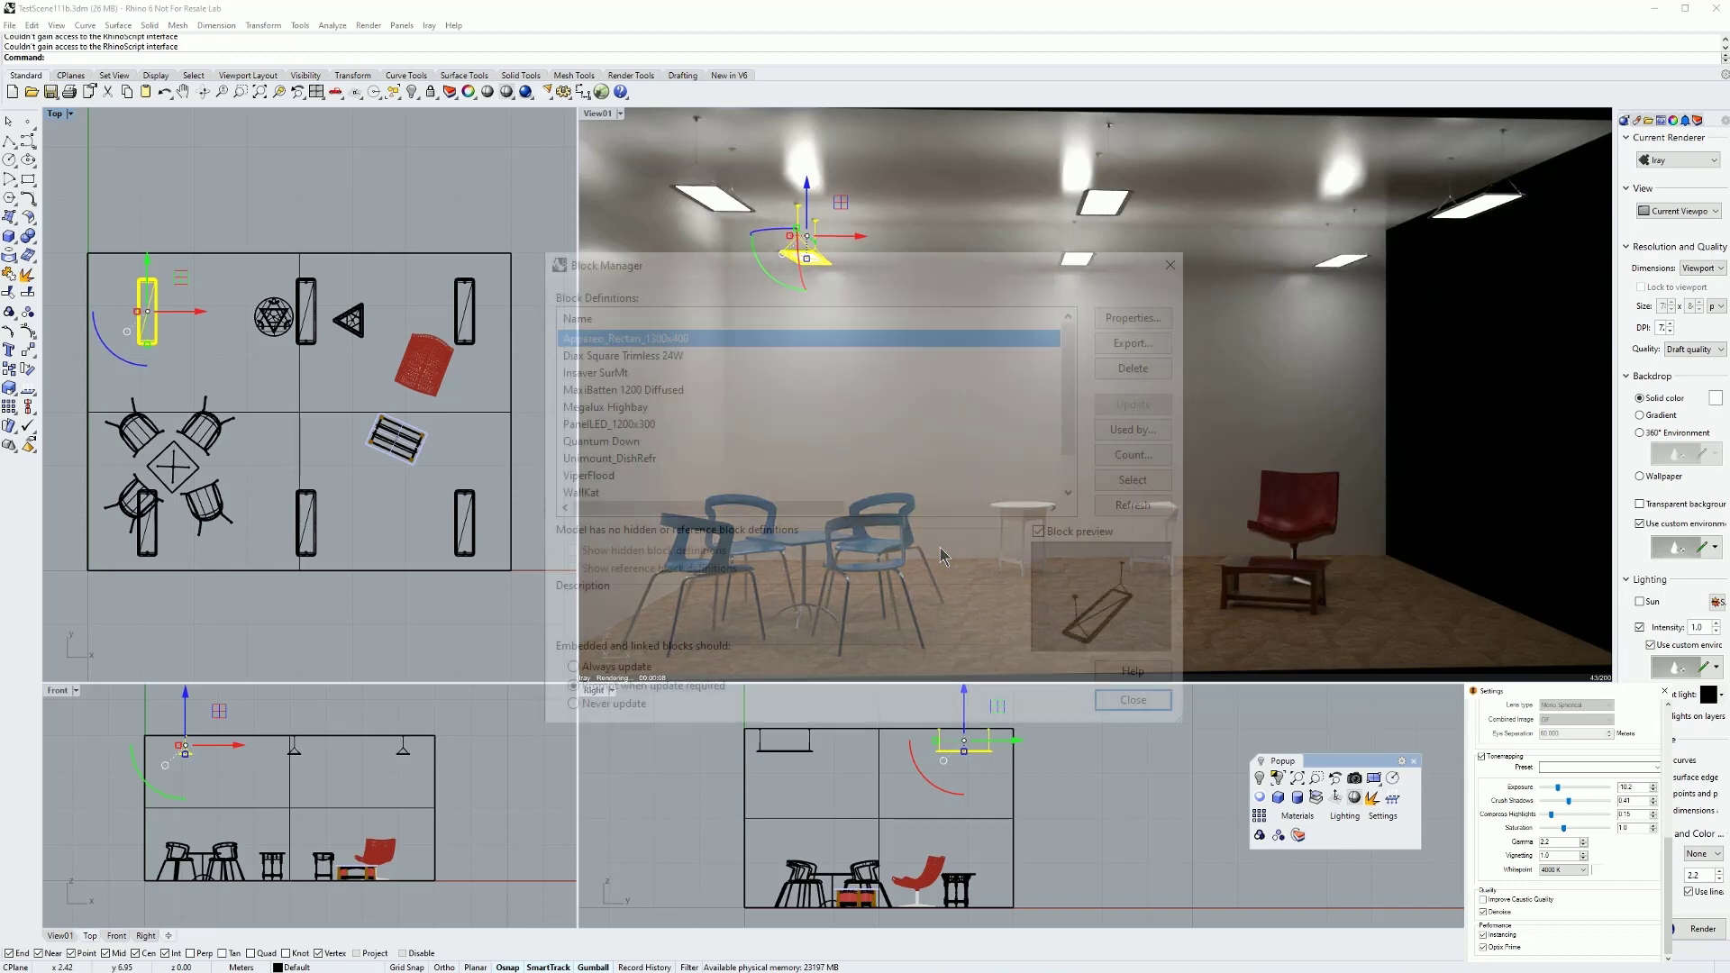
key(Down)
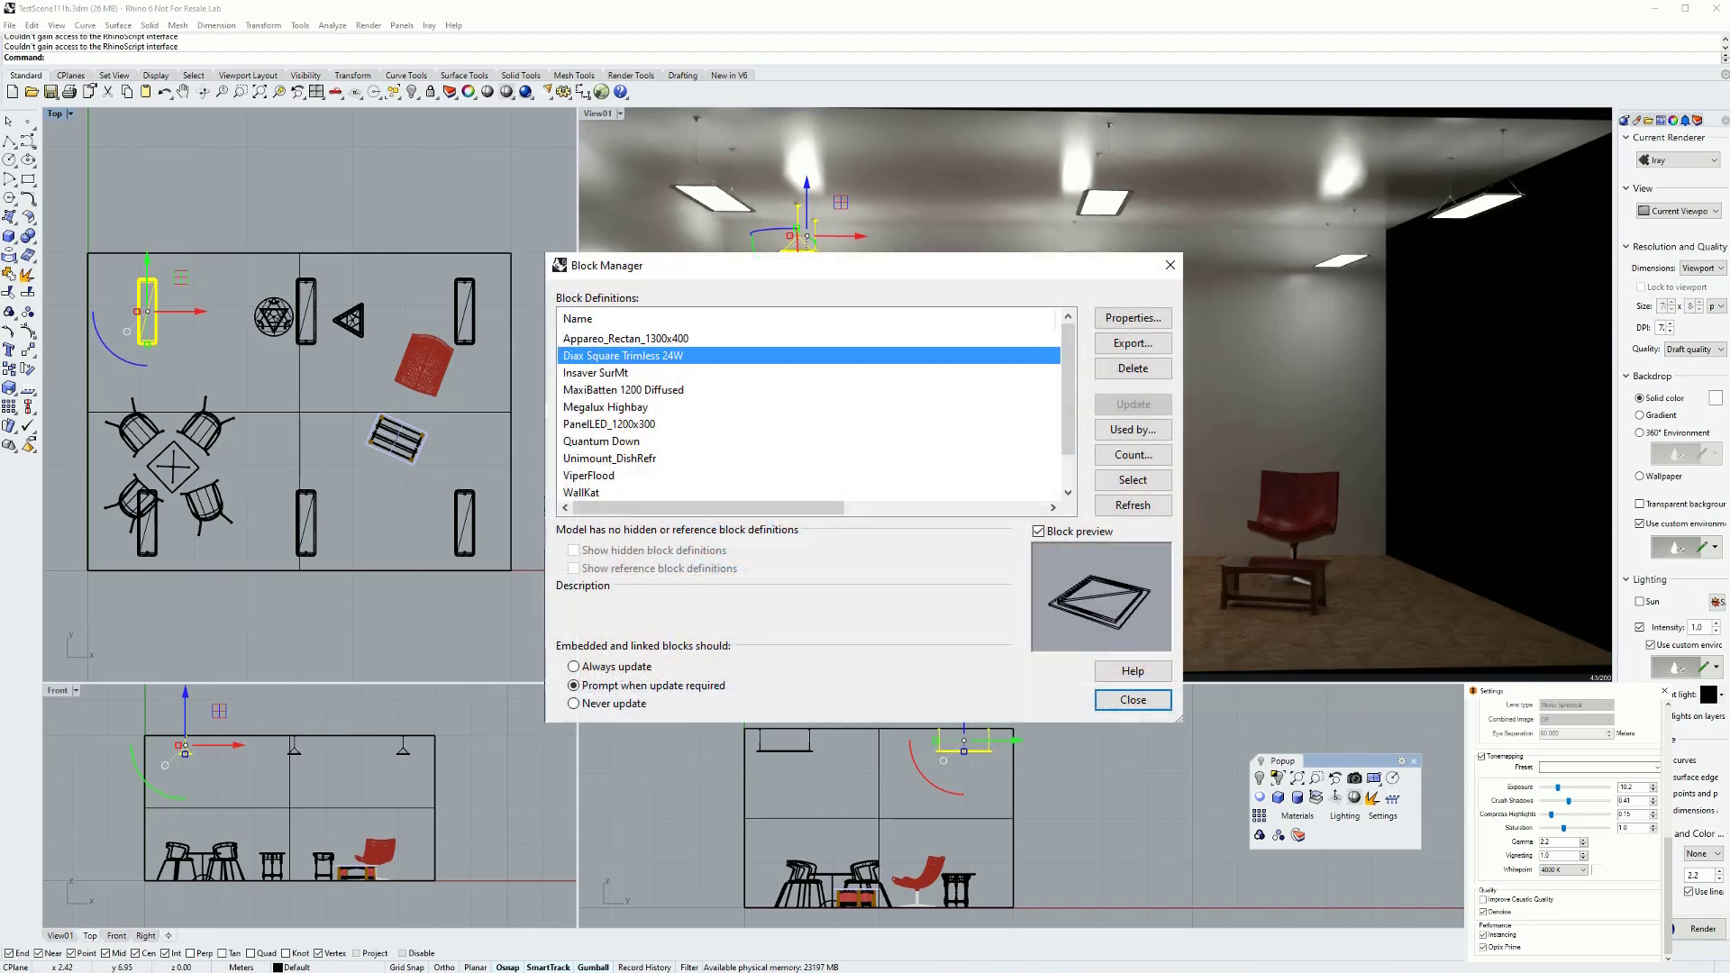
key(Down)
key(Down)
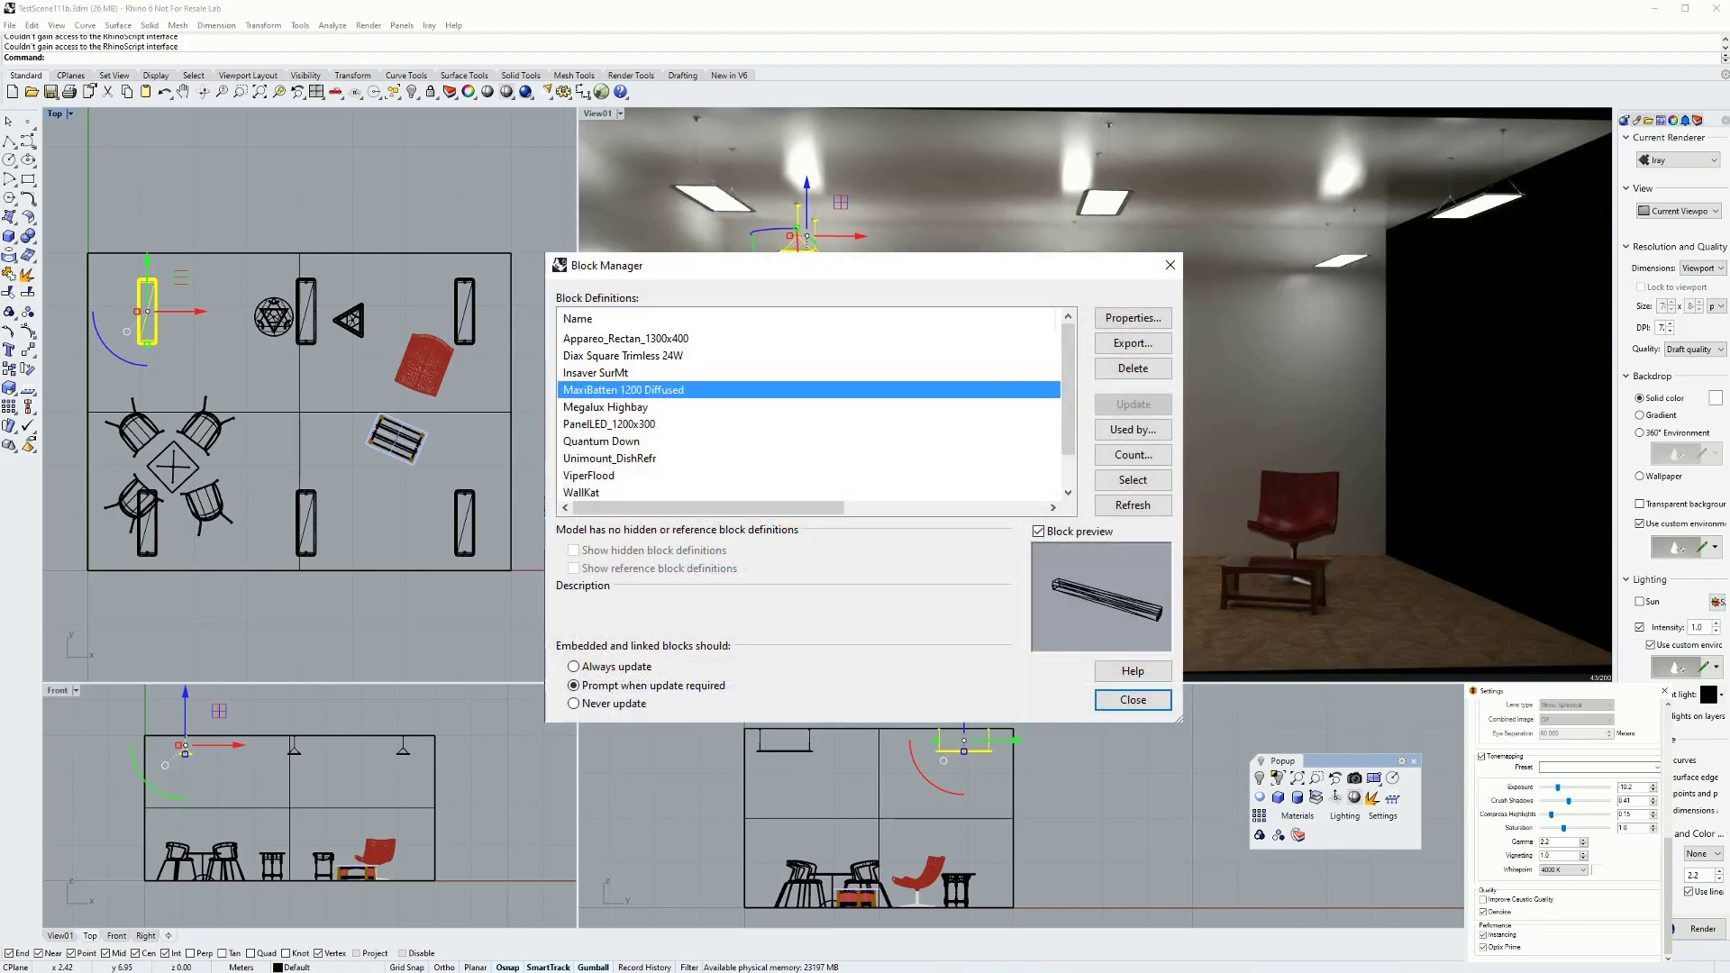
key(Down)
key(Down)
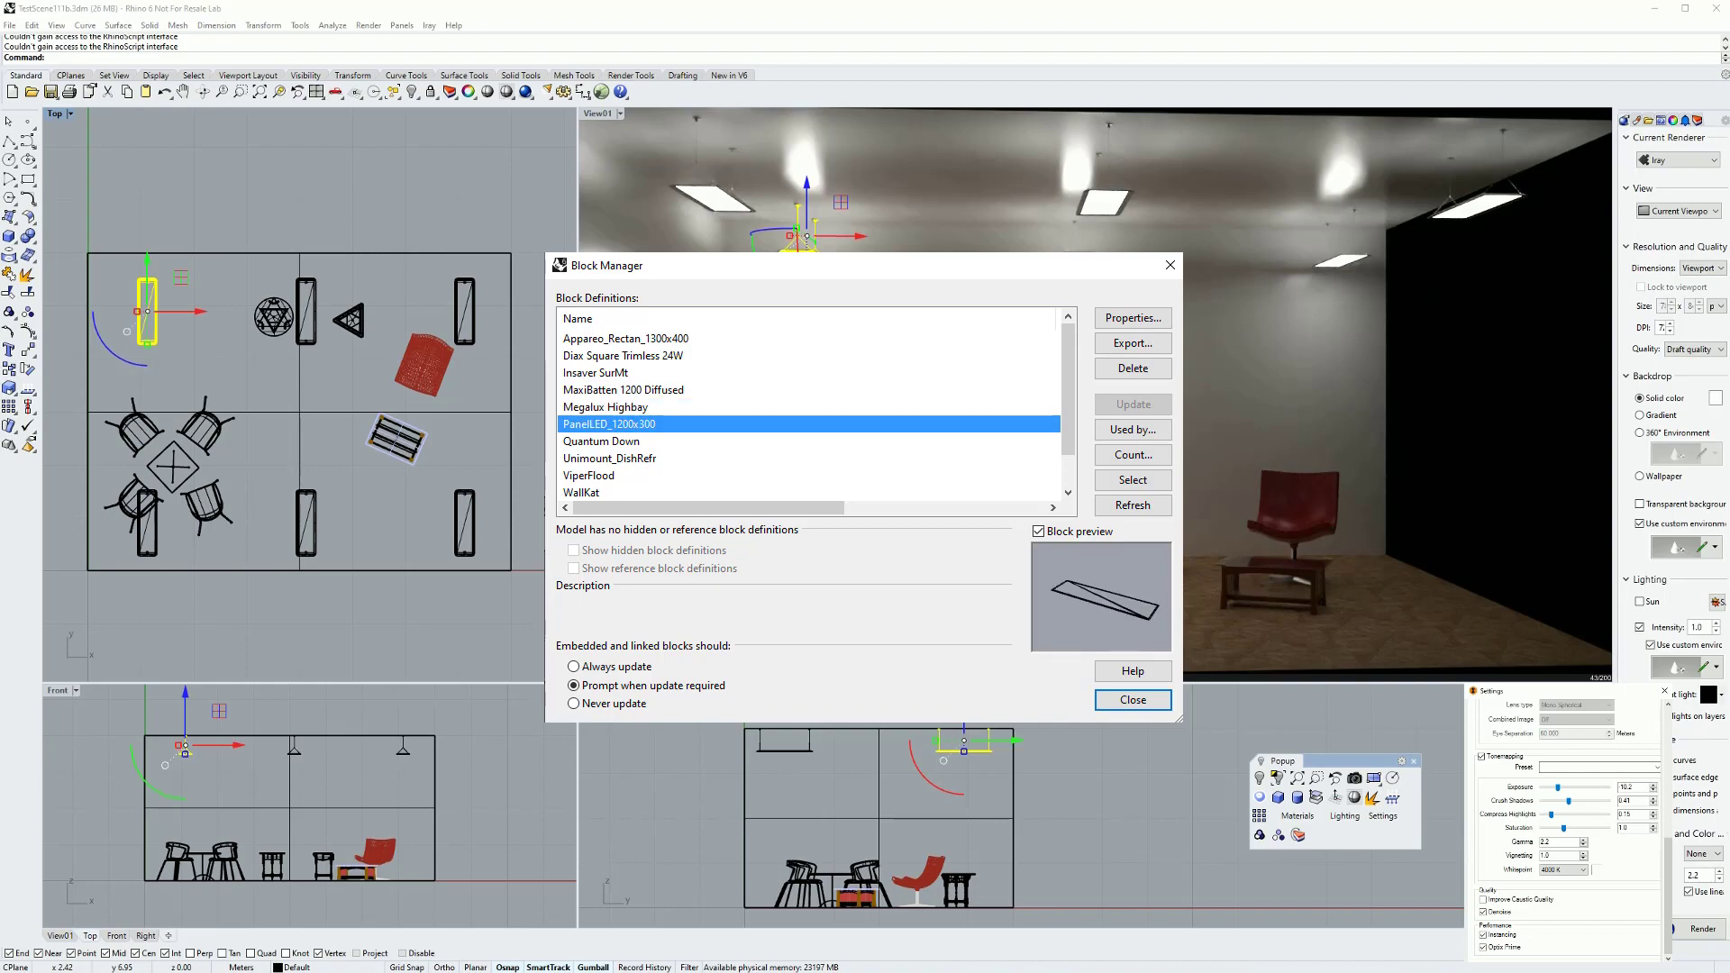
key(Down)
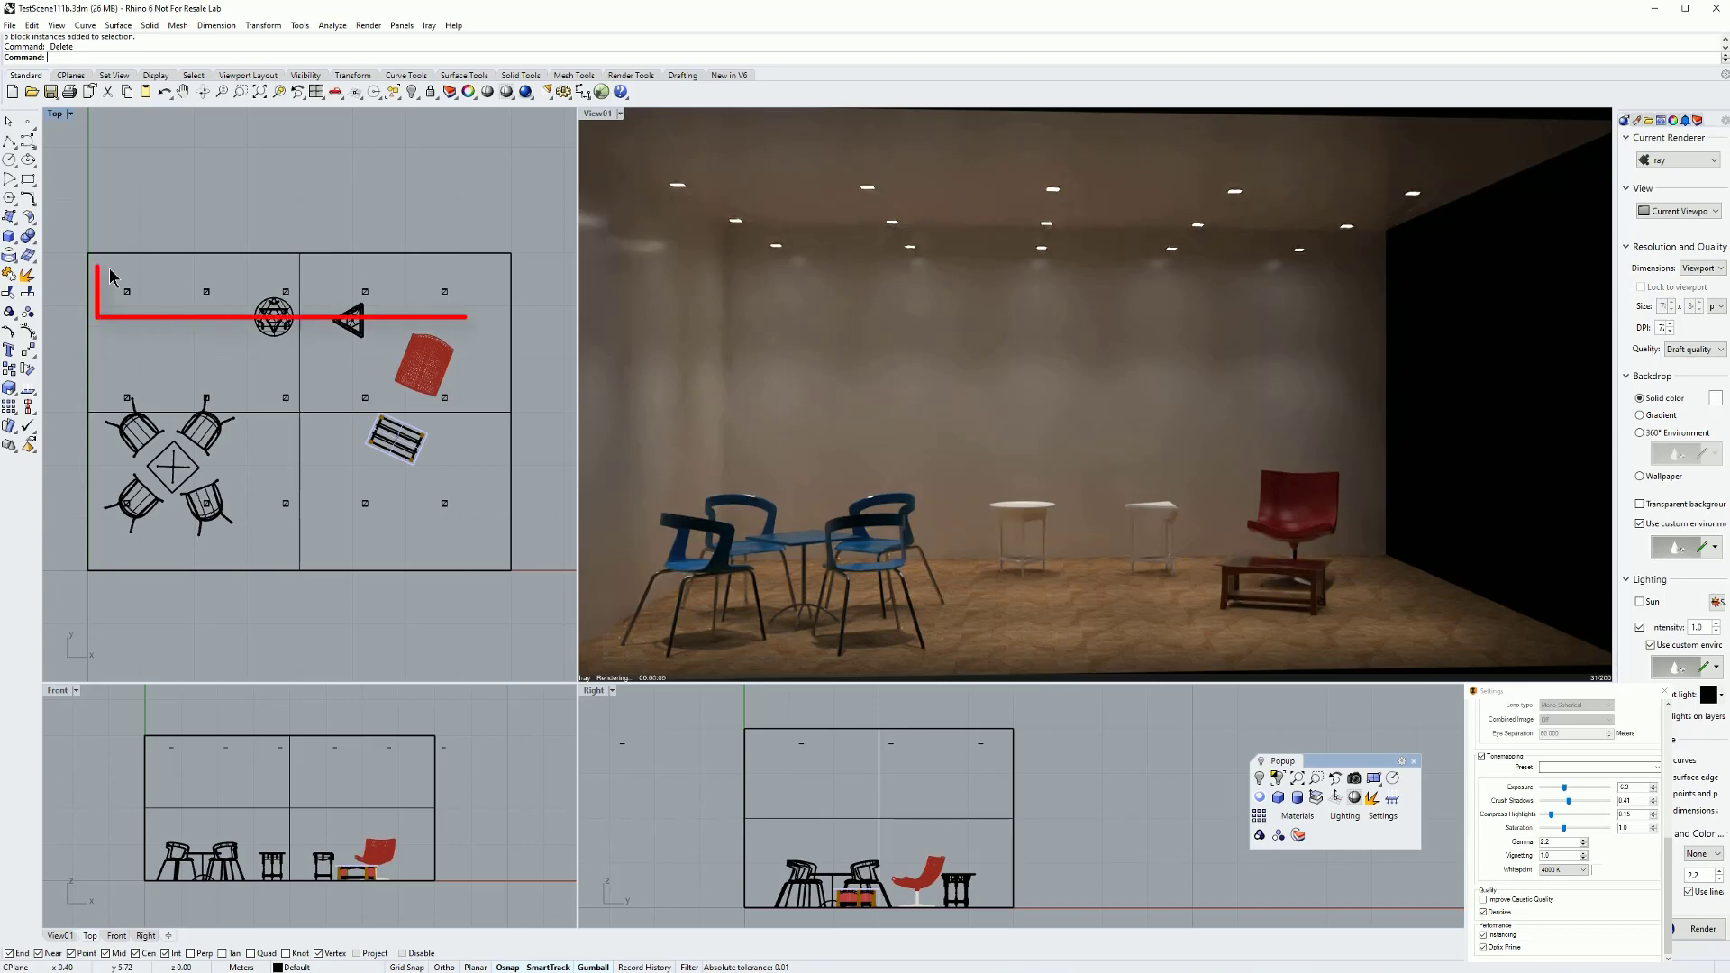
Step: Select the back-wall row of ceiling lights and tilt them toward the wall in the Right view
drag(855, 318, 1022, 307)
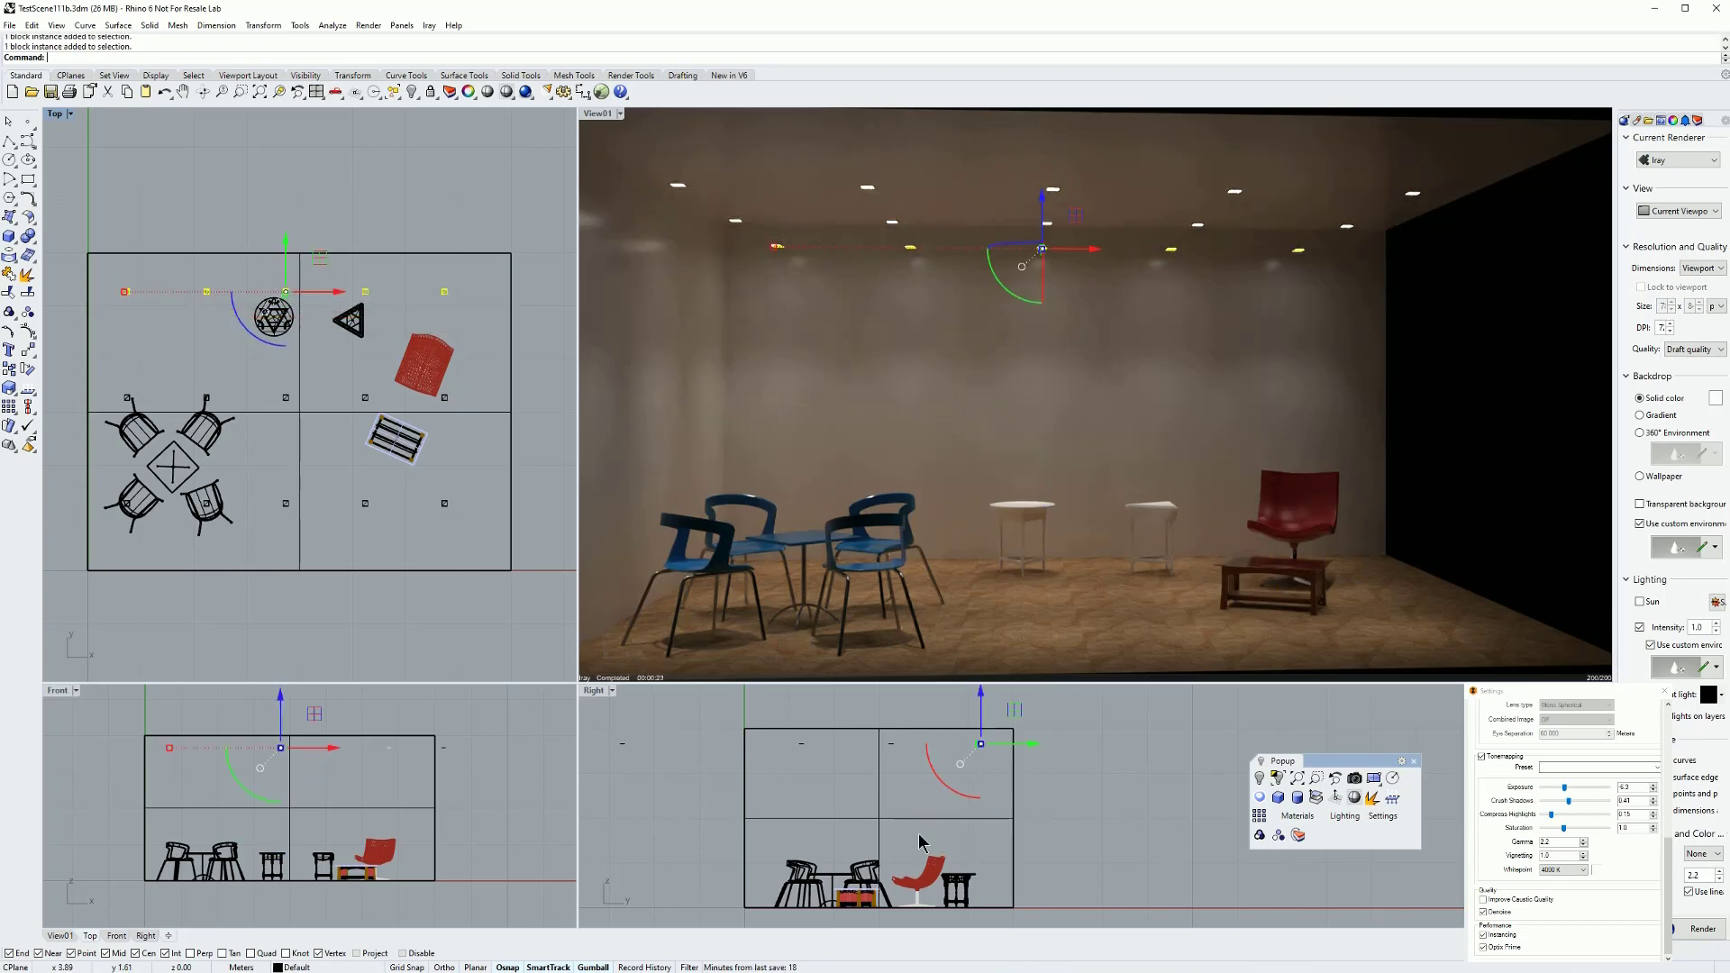
drag(944, 790, 964, 801)
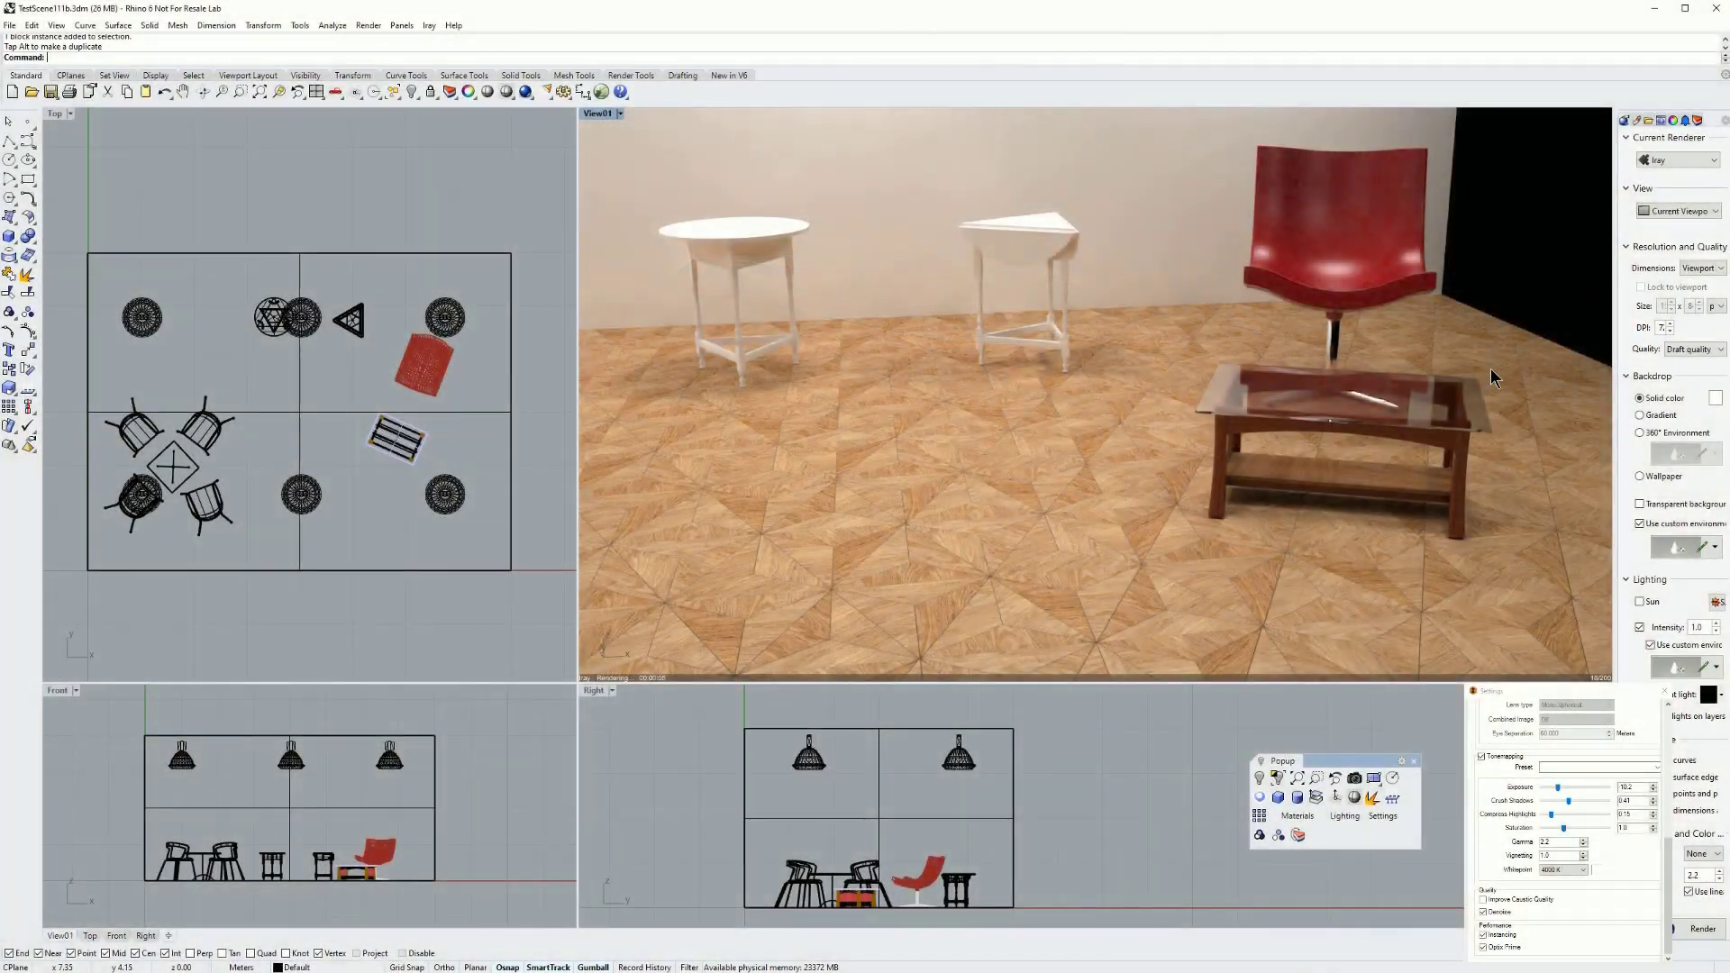
Step: Assign the Pattern - Circle - Blue material to the floor surface
click(1537, 338)
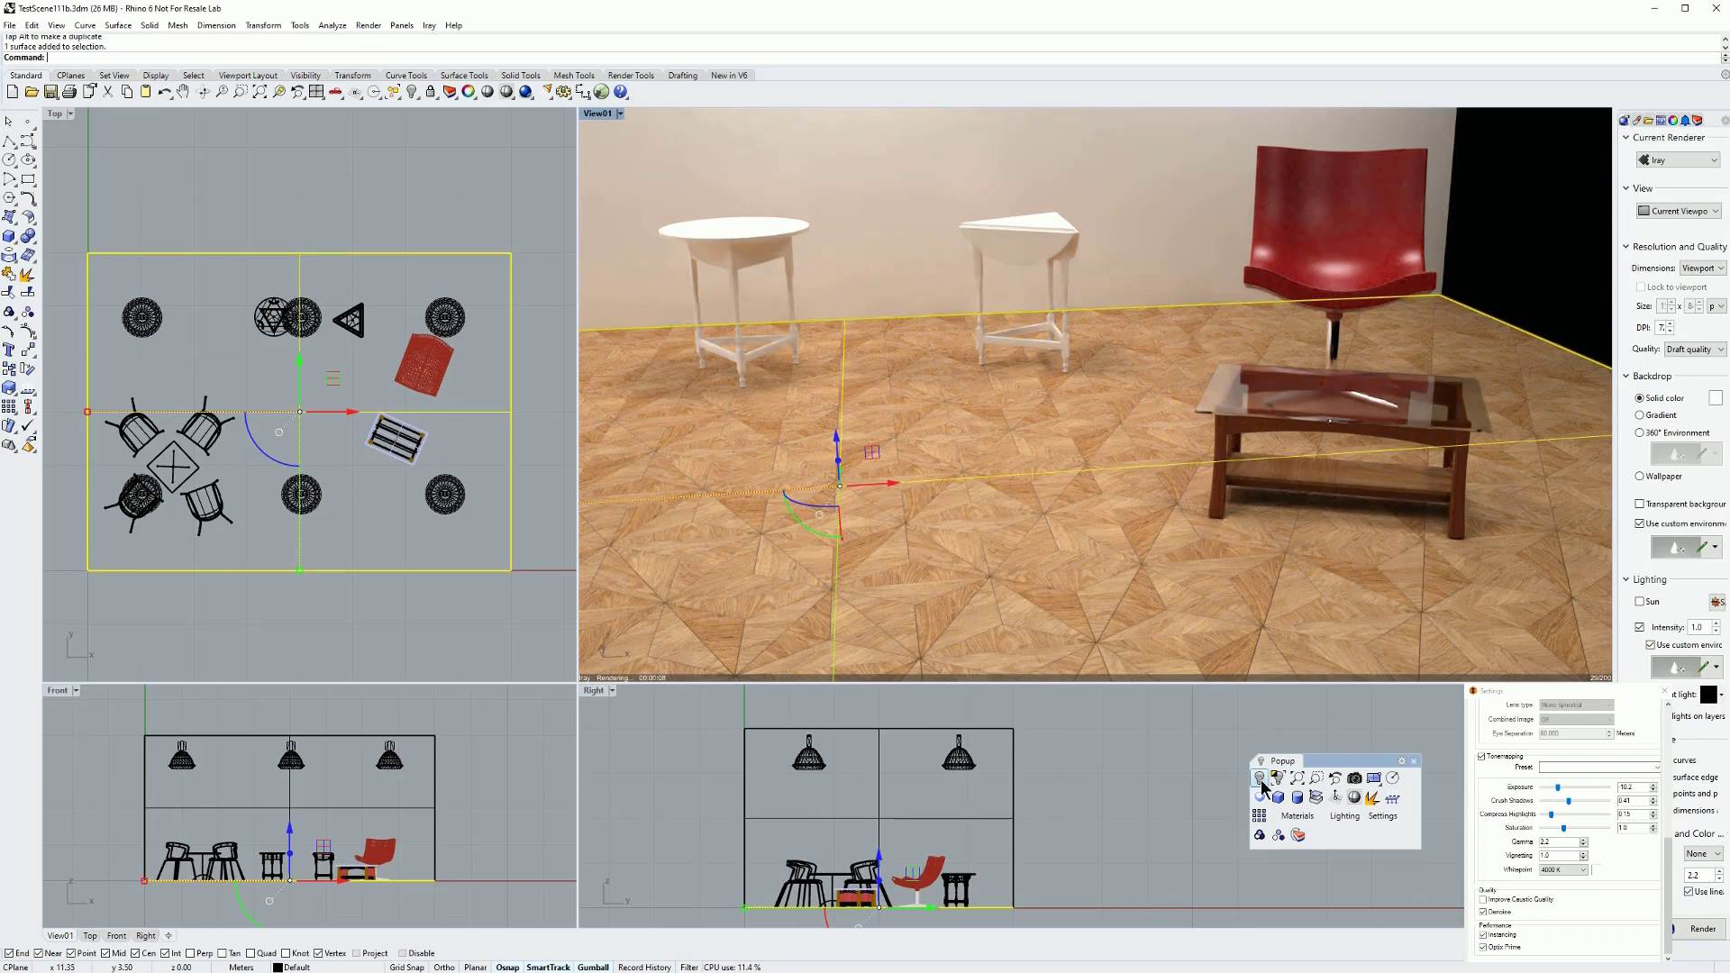
click(1294, 815)
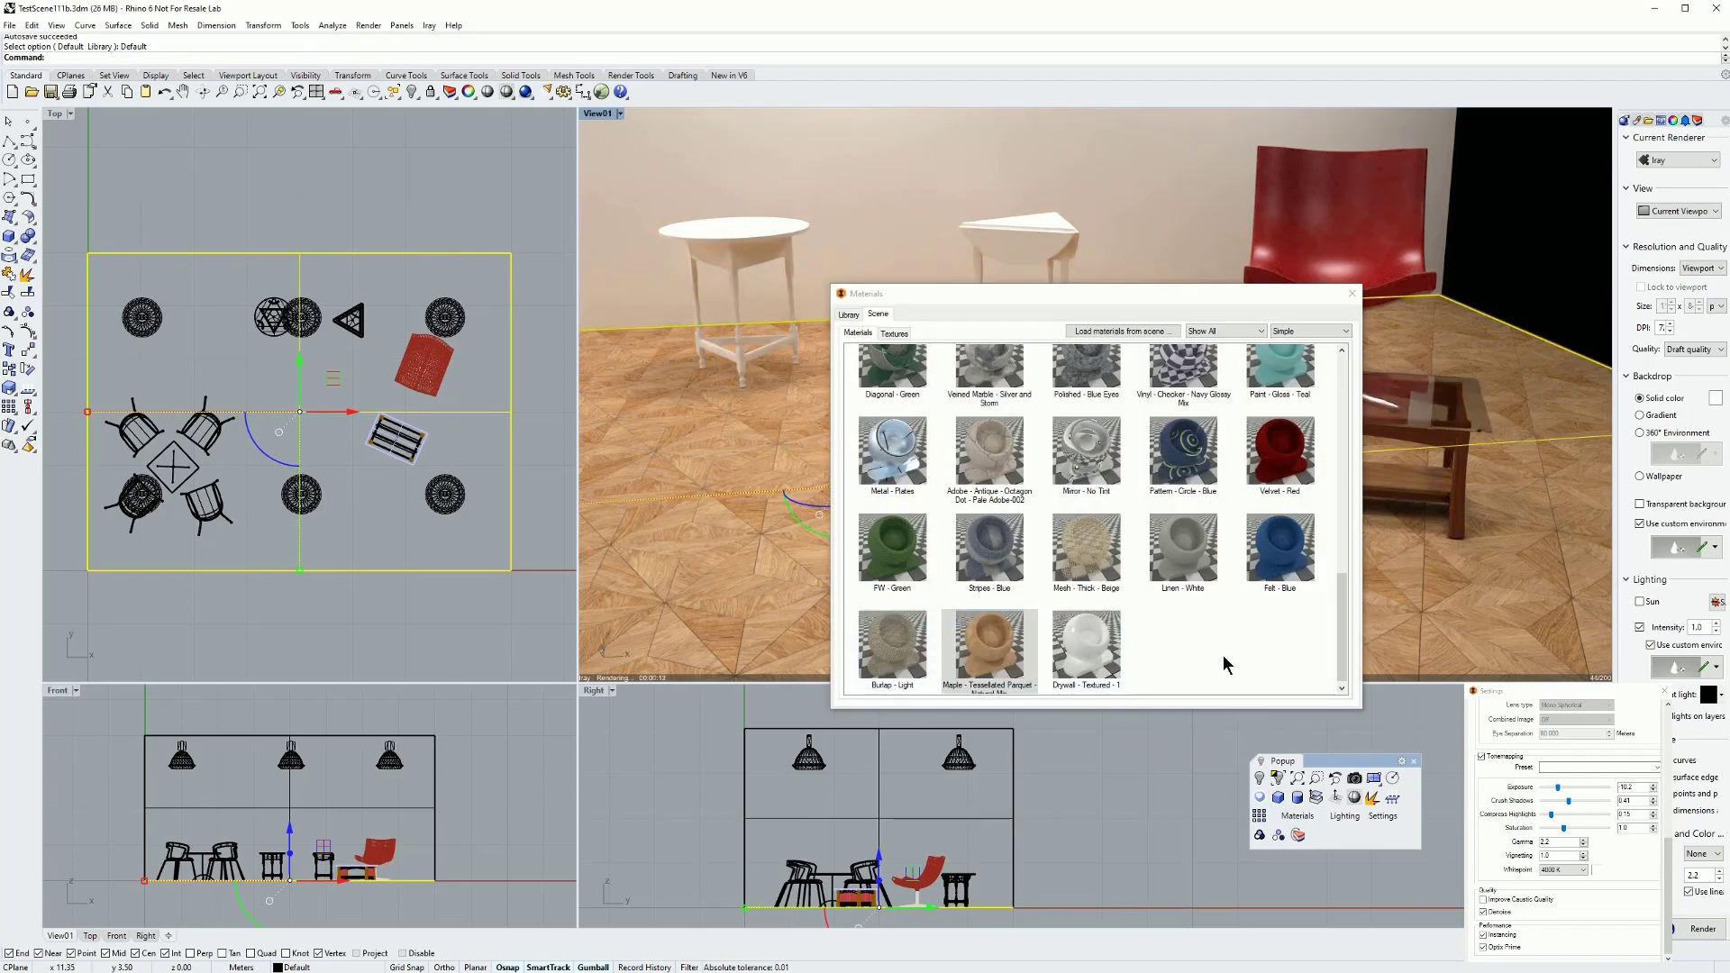
right_click(1180, 452)
click(1227, 457)
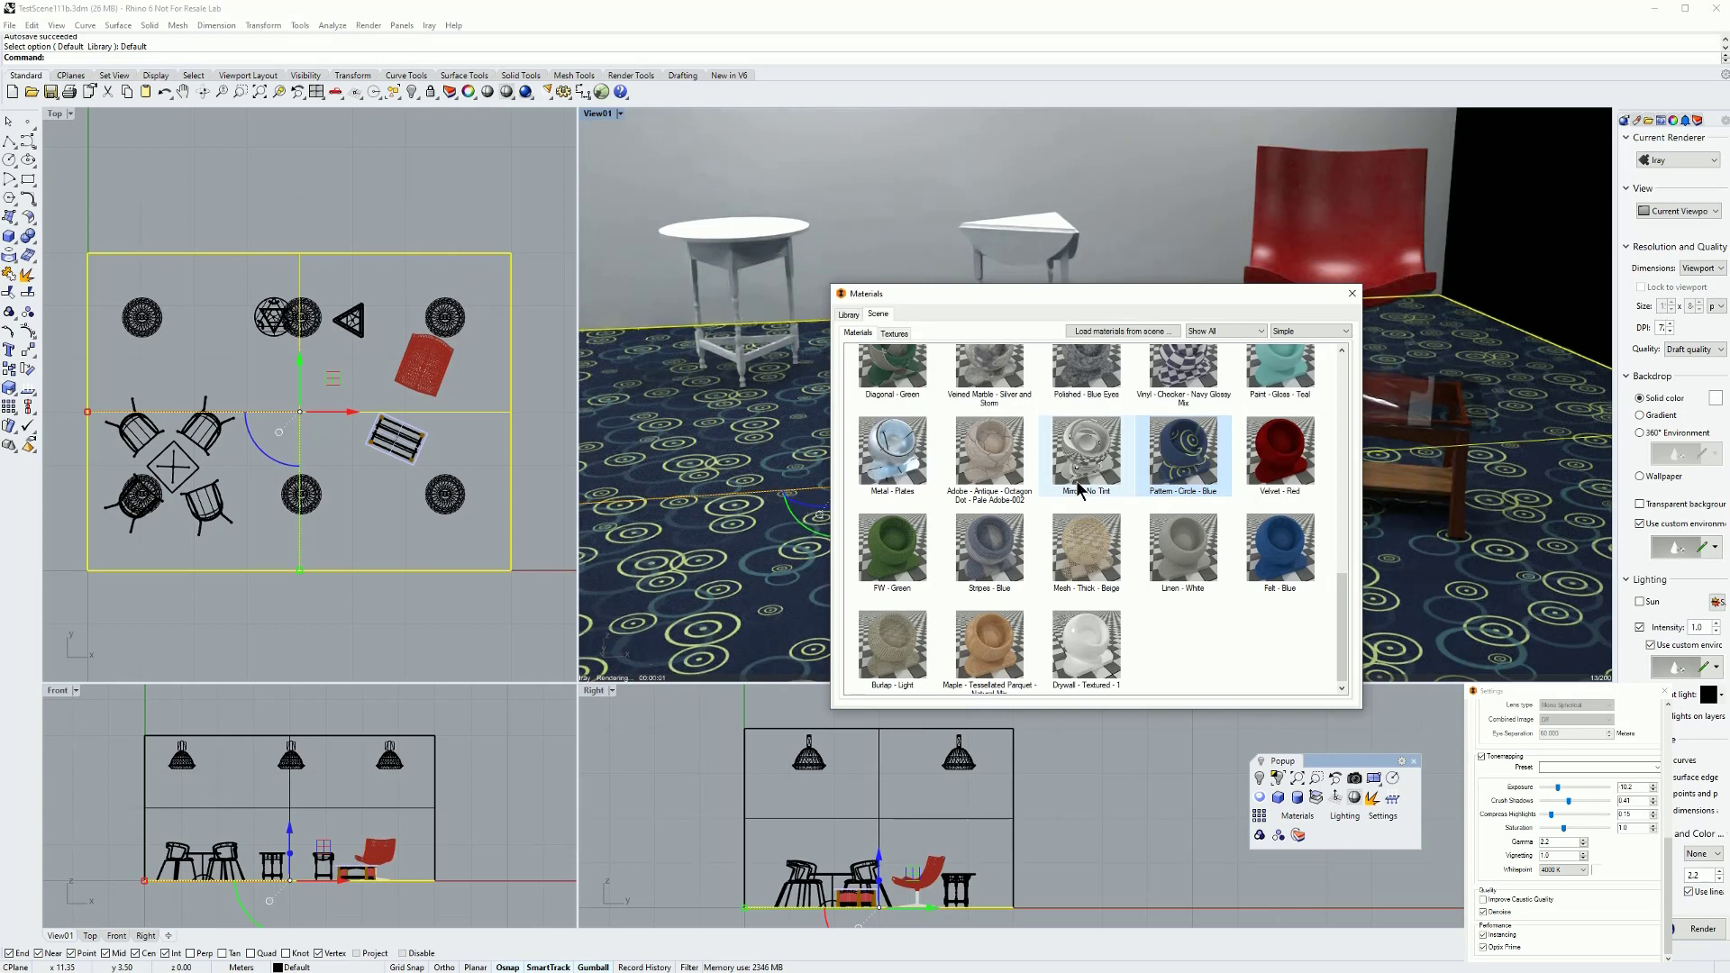
Step: Assign the Grid - Red material to the back wall surface
click(1460, 159)
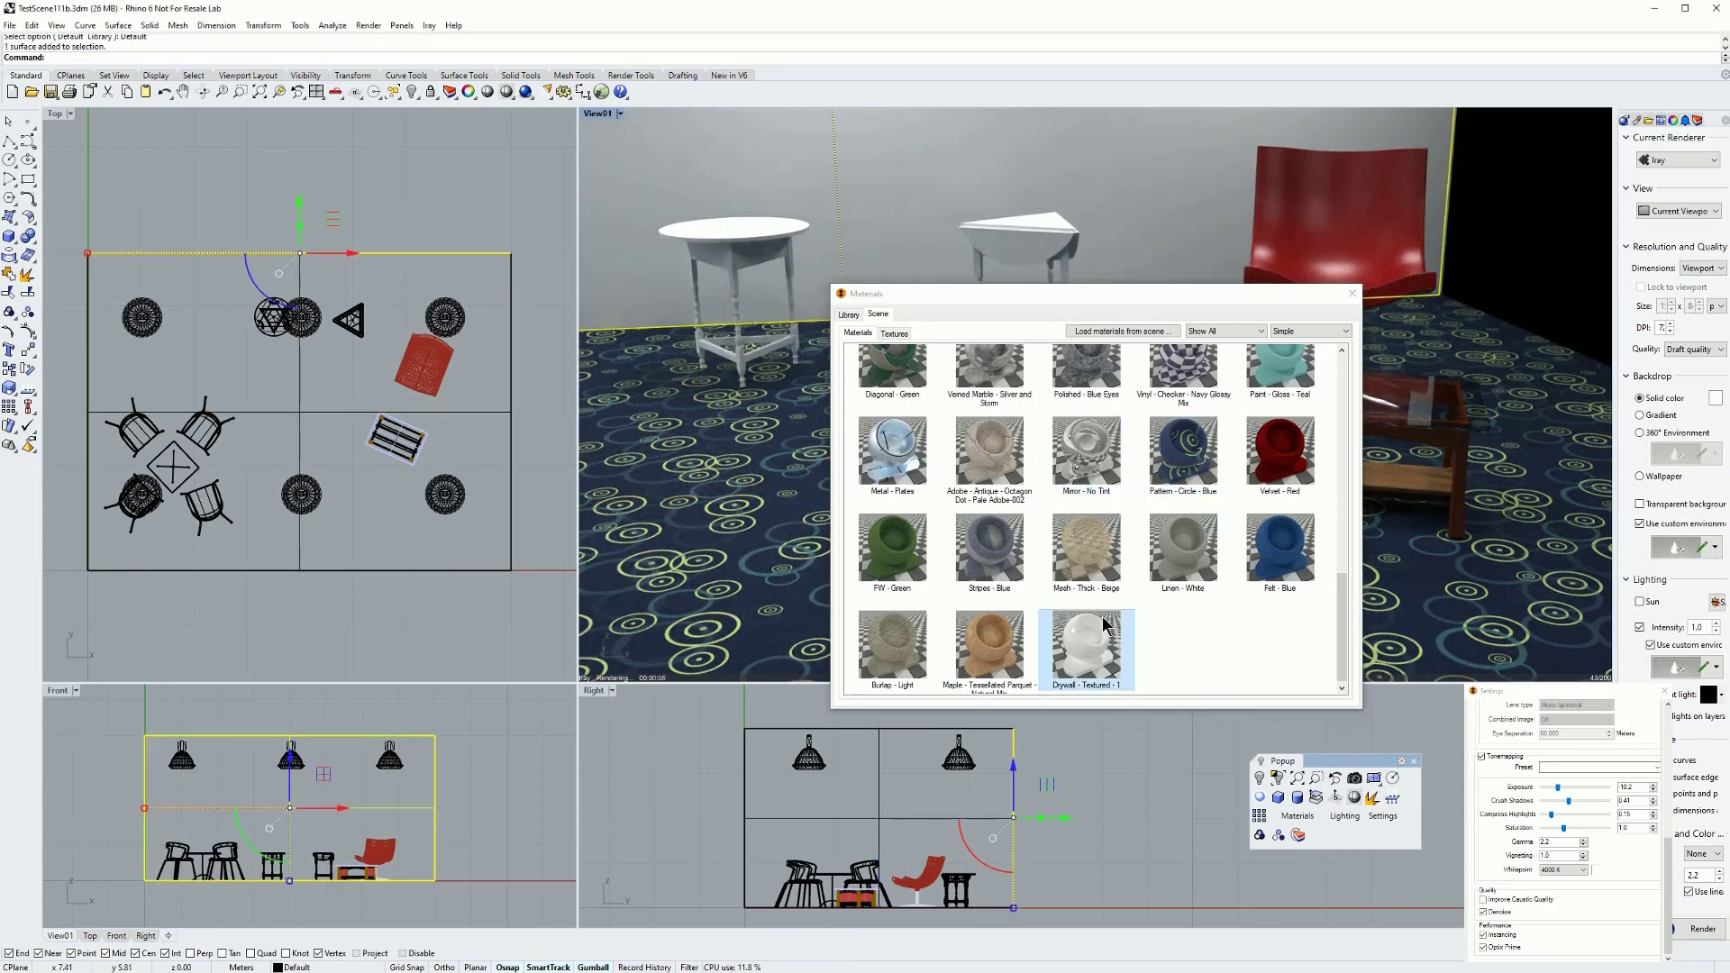
drag(1339, 618, 1344, 541)
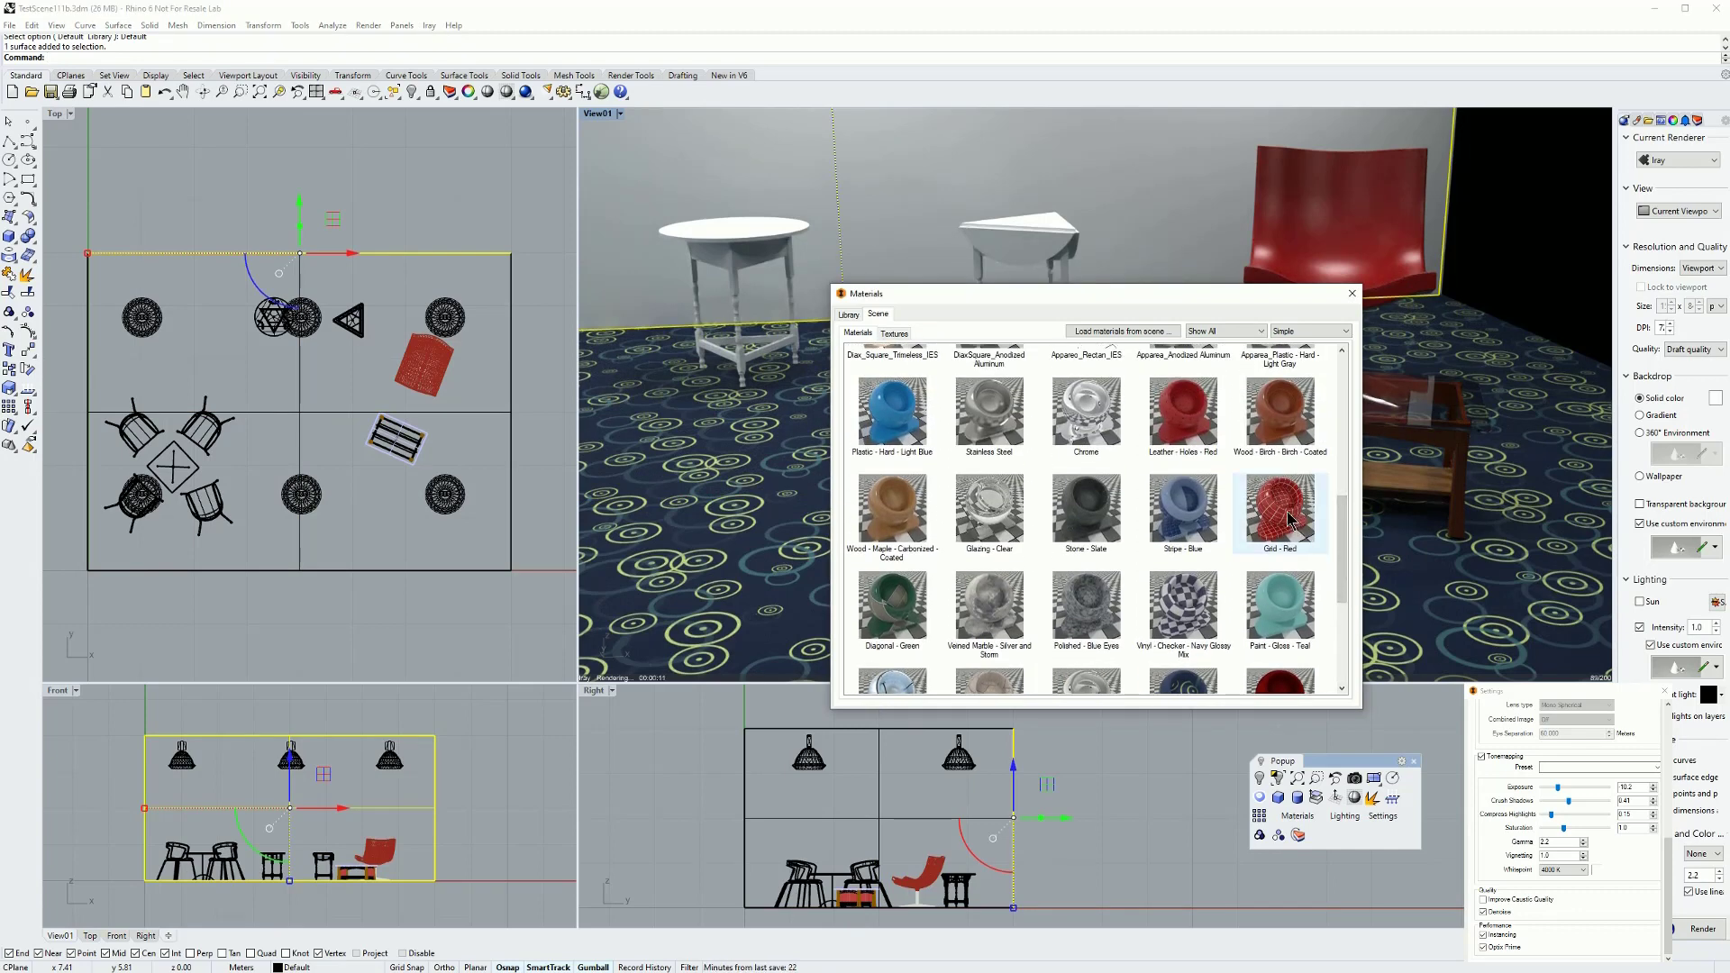
right_click(1290, 519)
click(1322, 521)
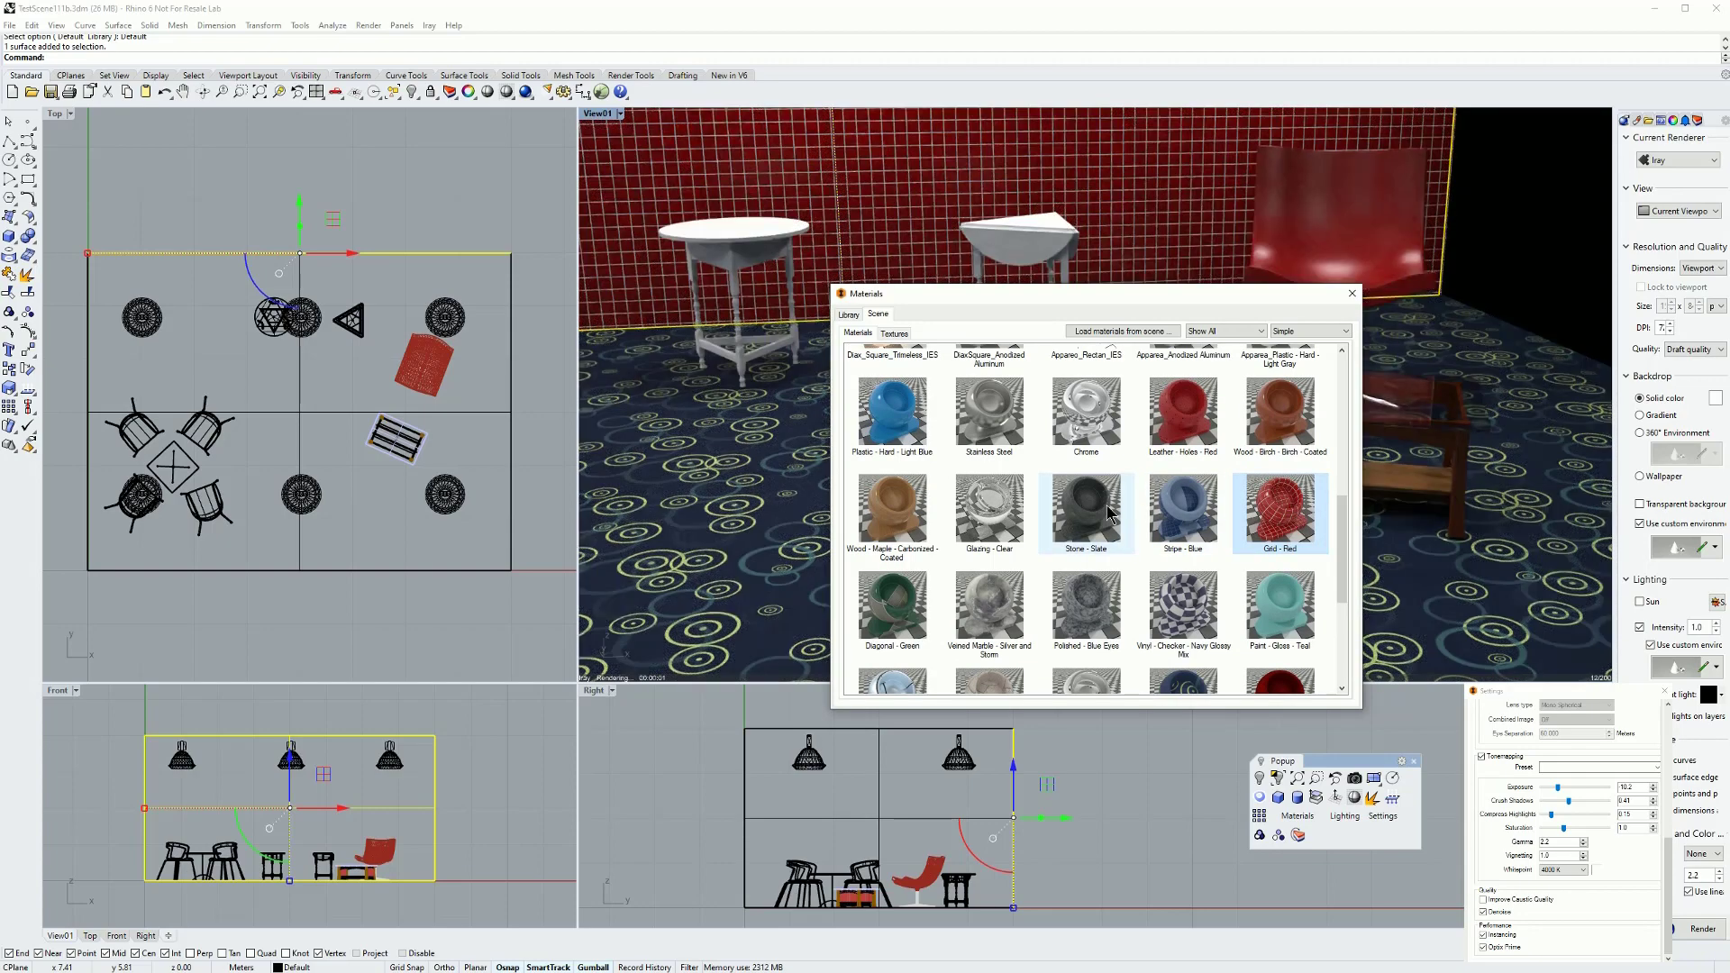
click(1351, 293)
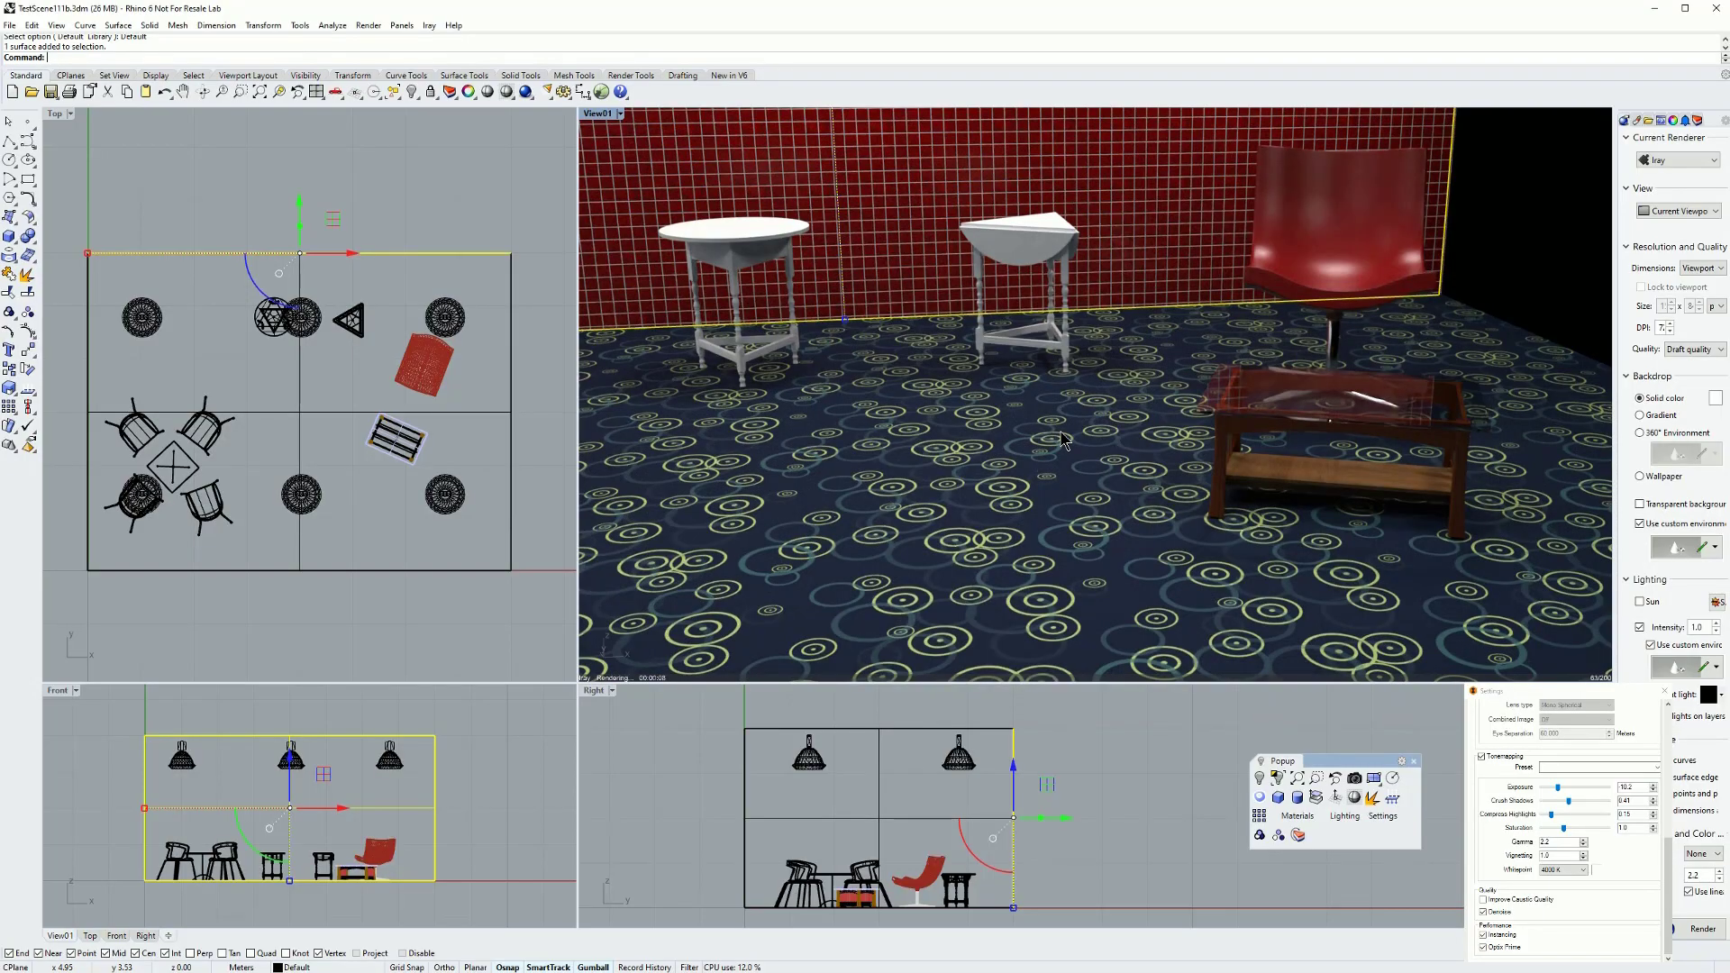
Step: Pan, zoom and orbit View01 to an angled close-up of the deselected red-tiled back wall
shift+right_drag(1095, 482, 1133, 495)
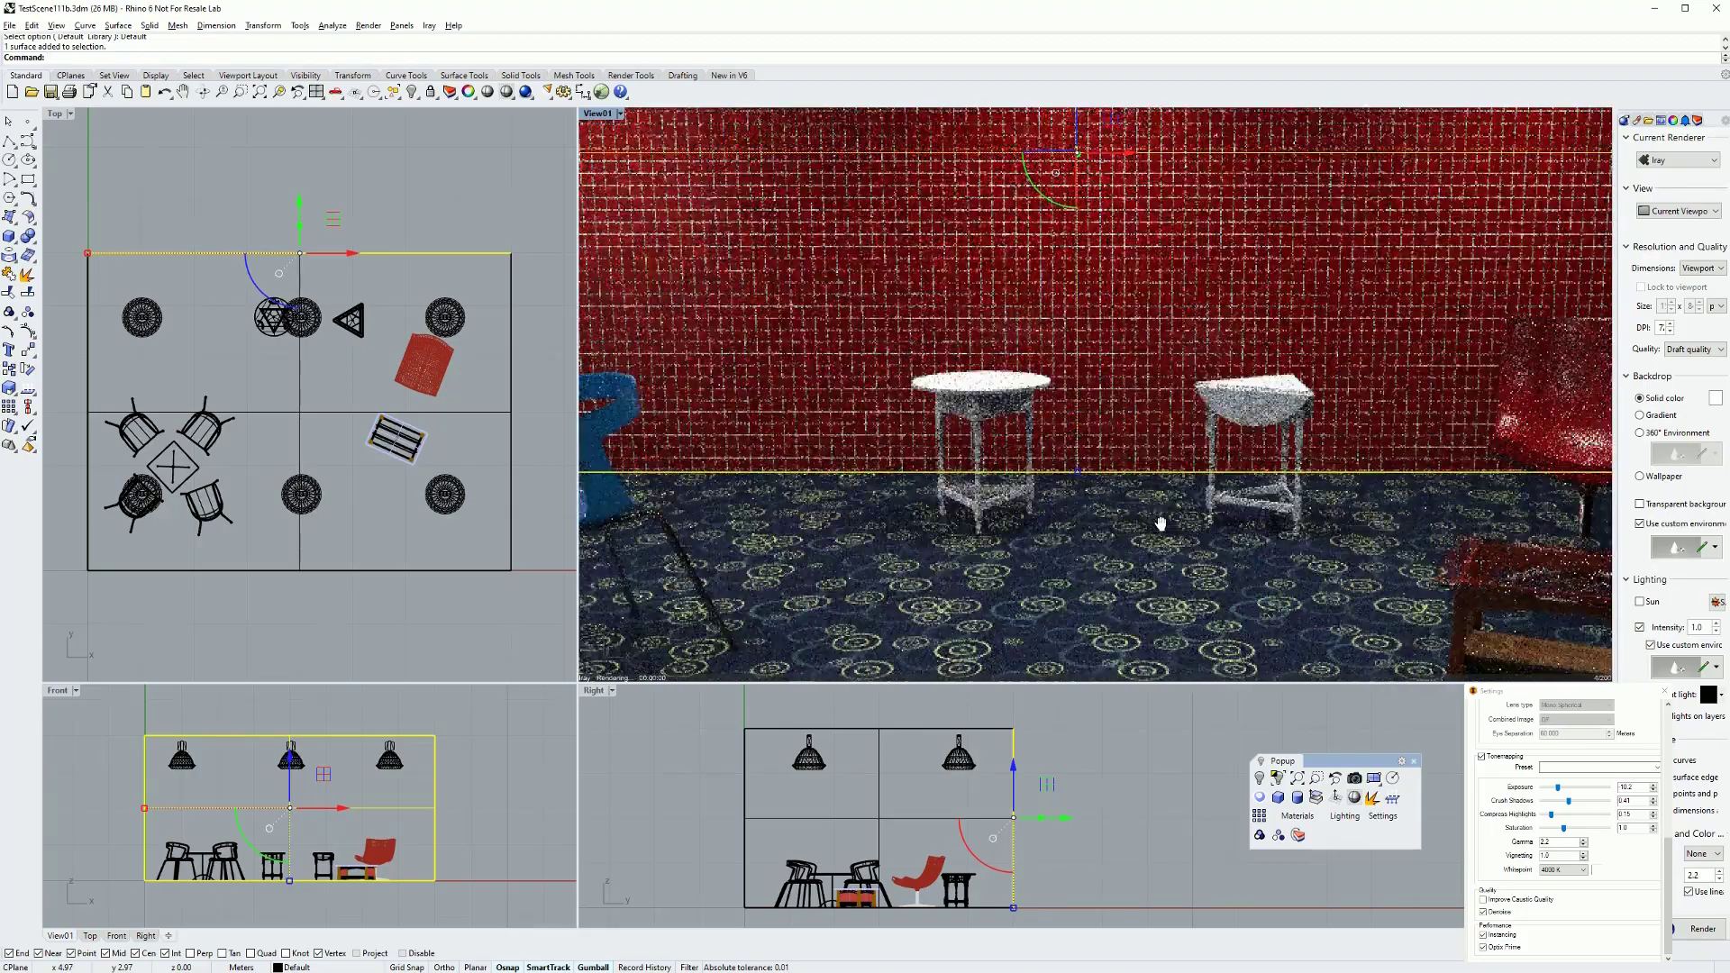
scroll(1134, 495, down, 2)
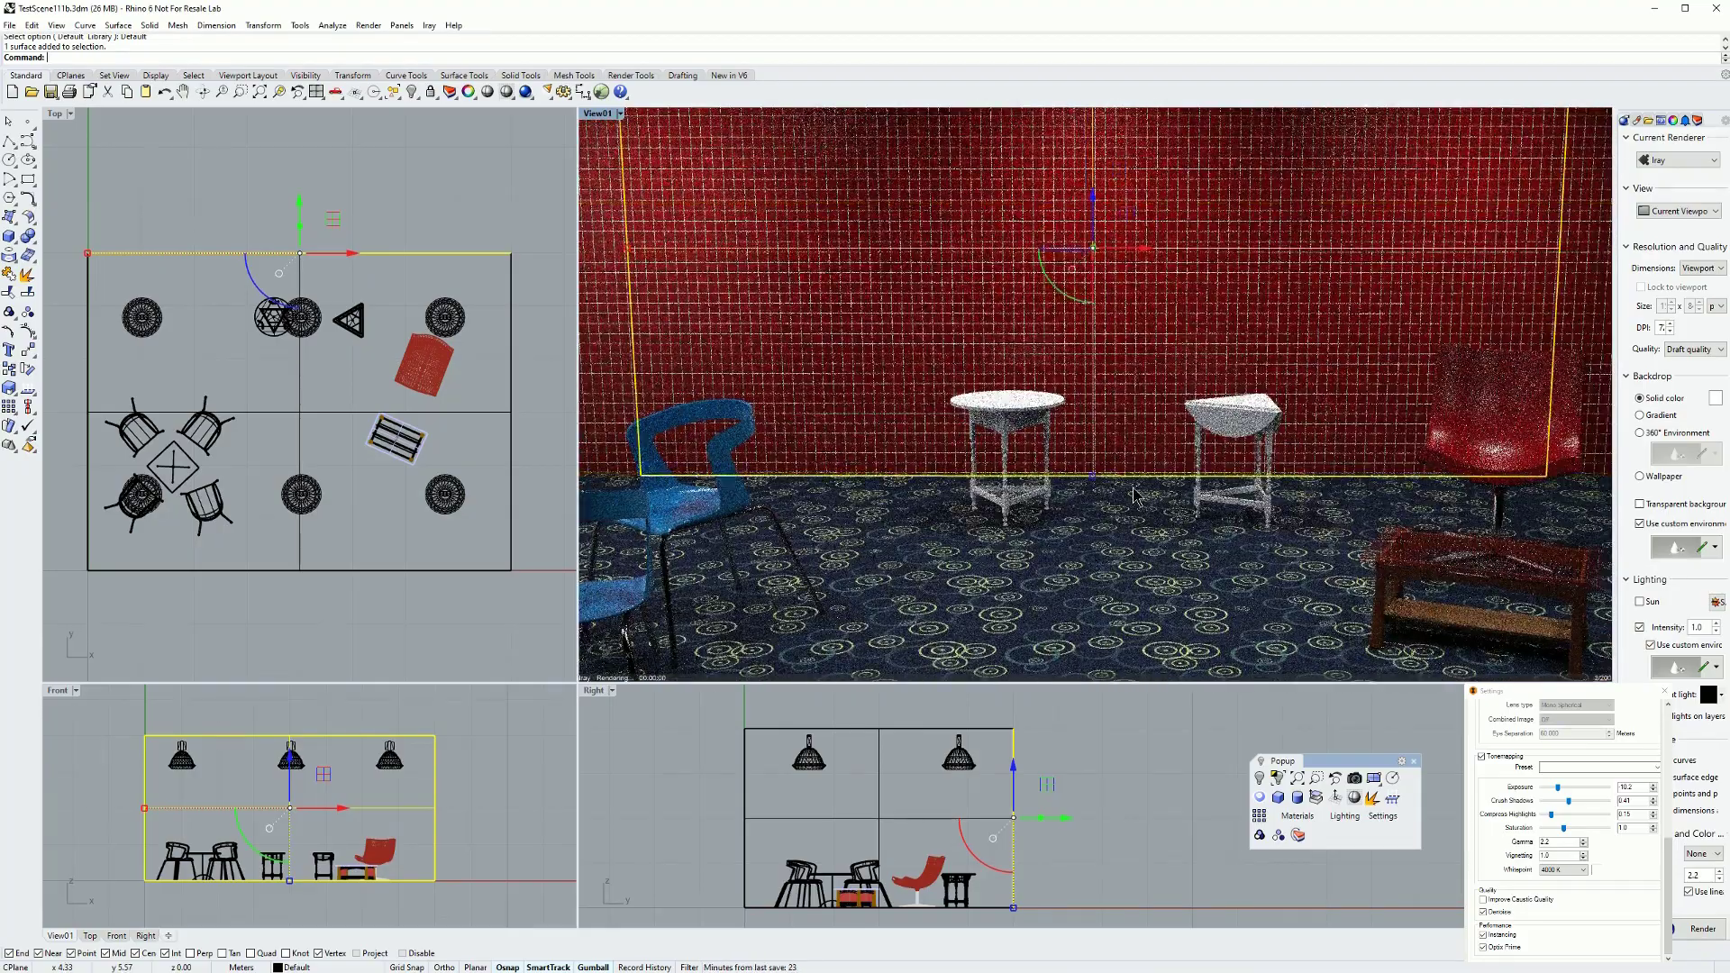
scroll(1134, 495, down, 2)
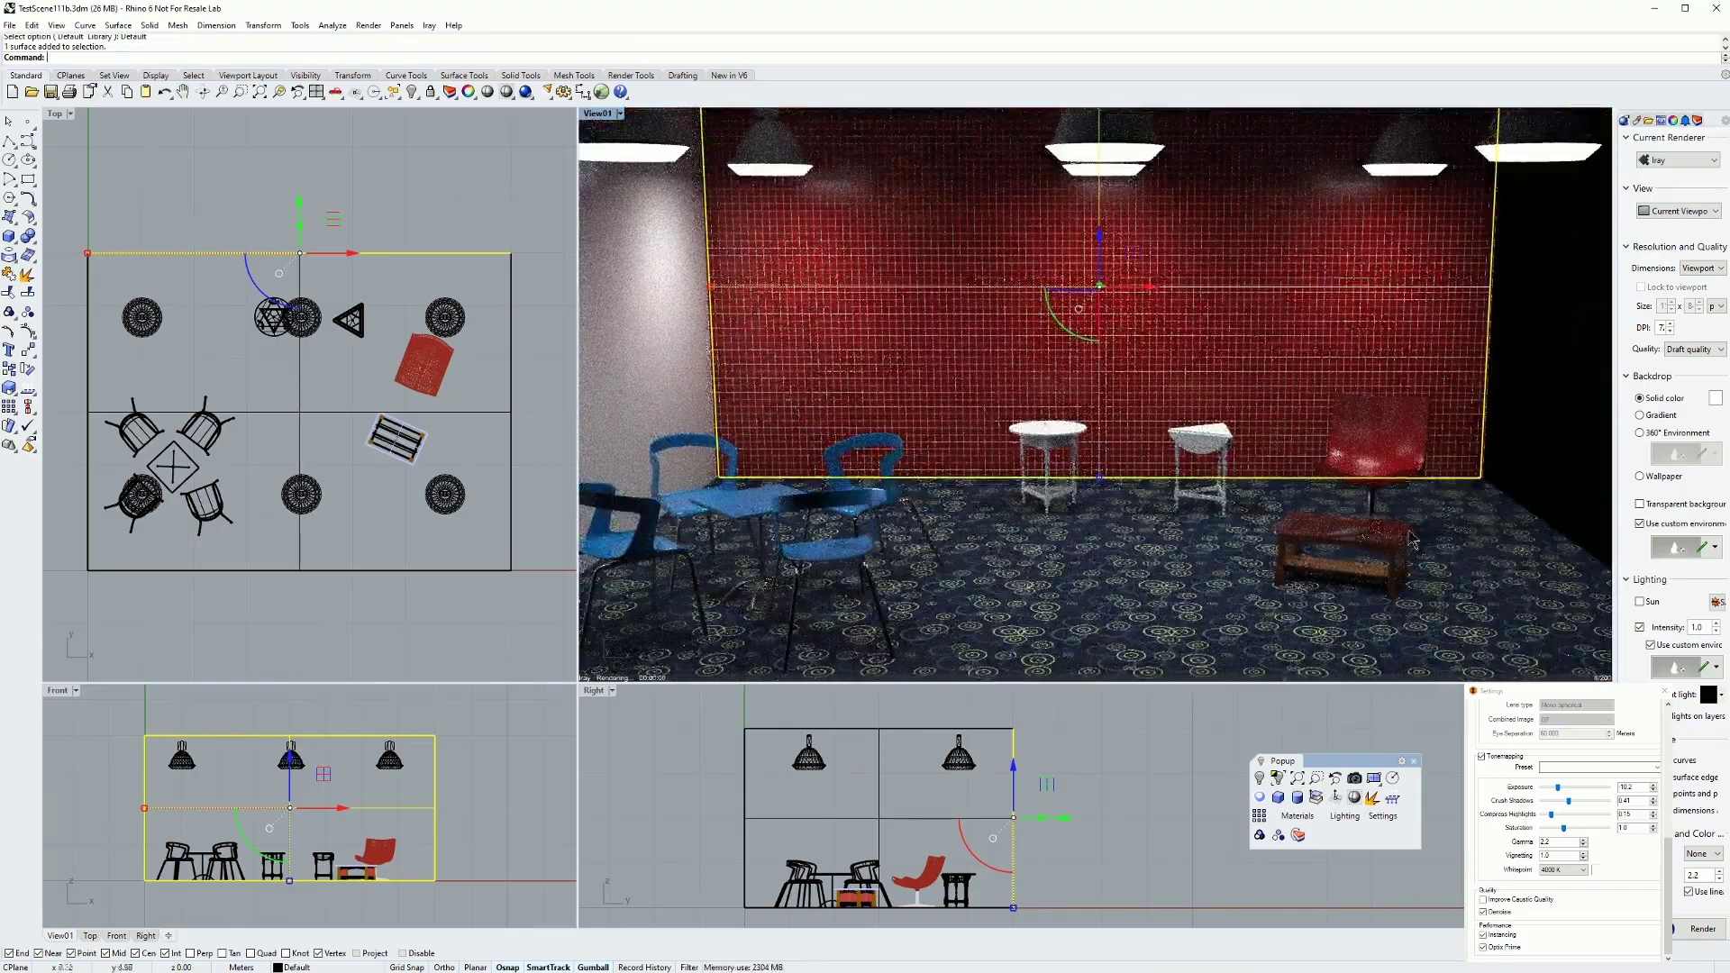
click(644, 740)
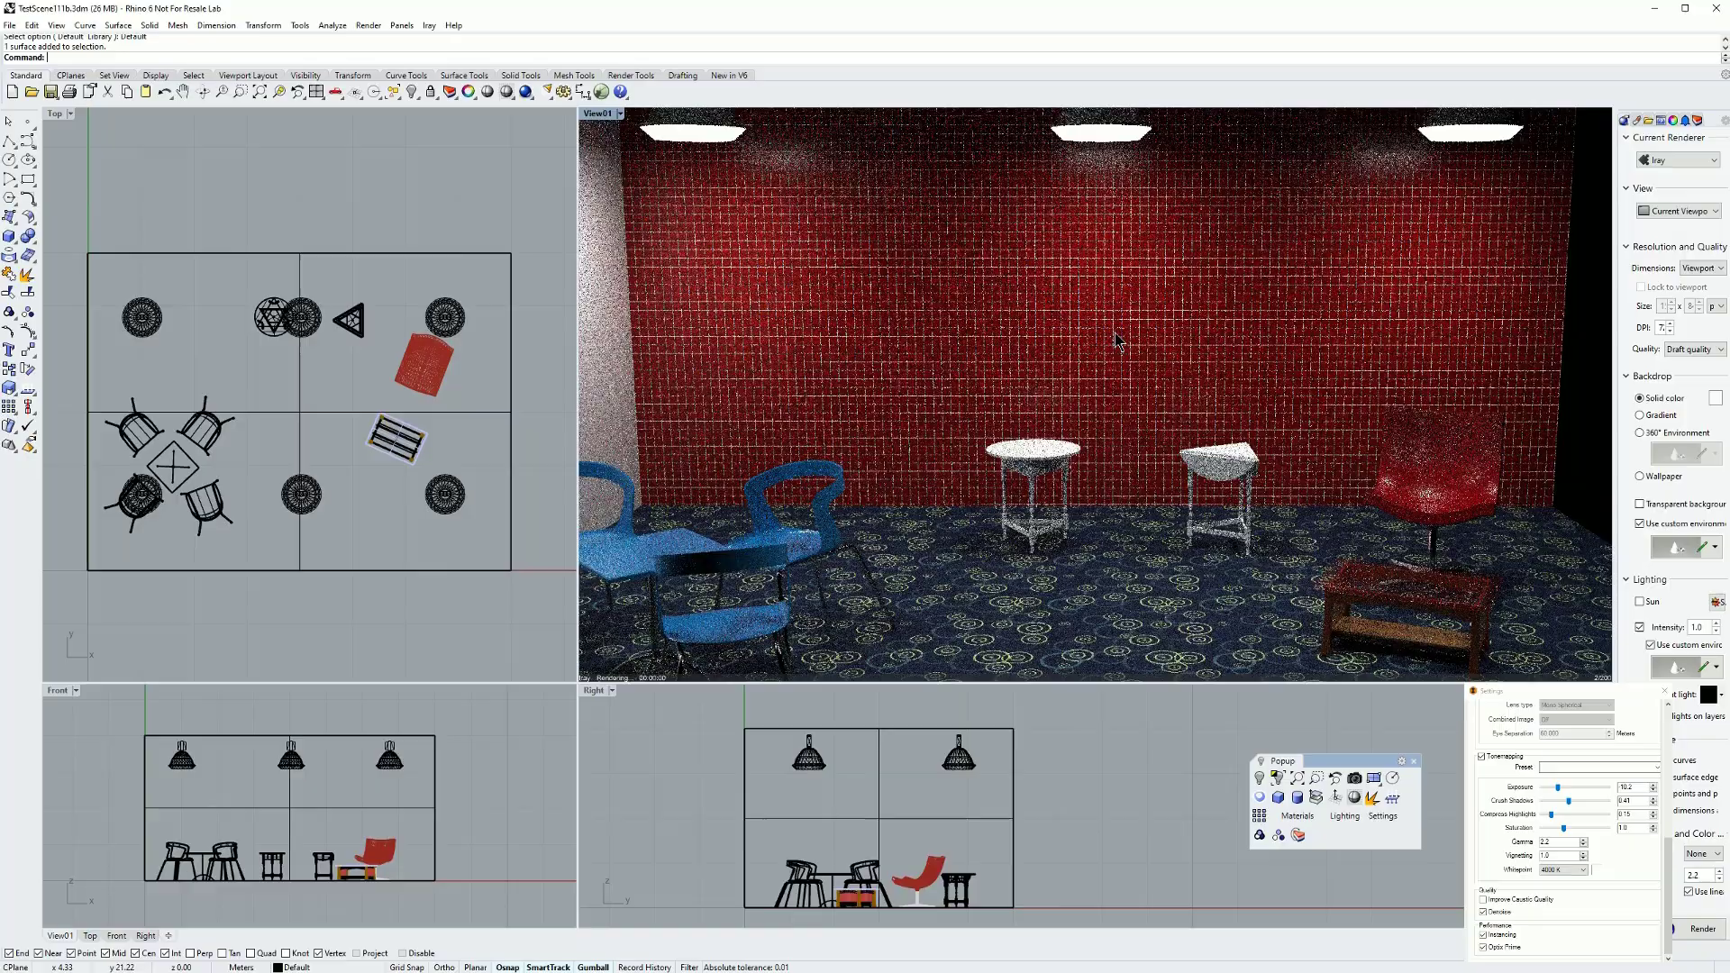
scroll(1115, 332, up, 3)
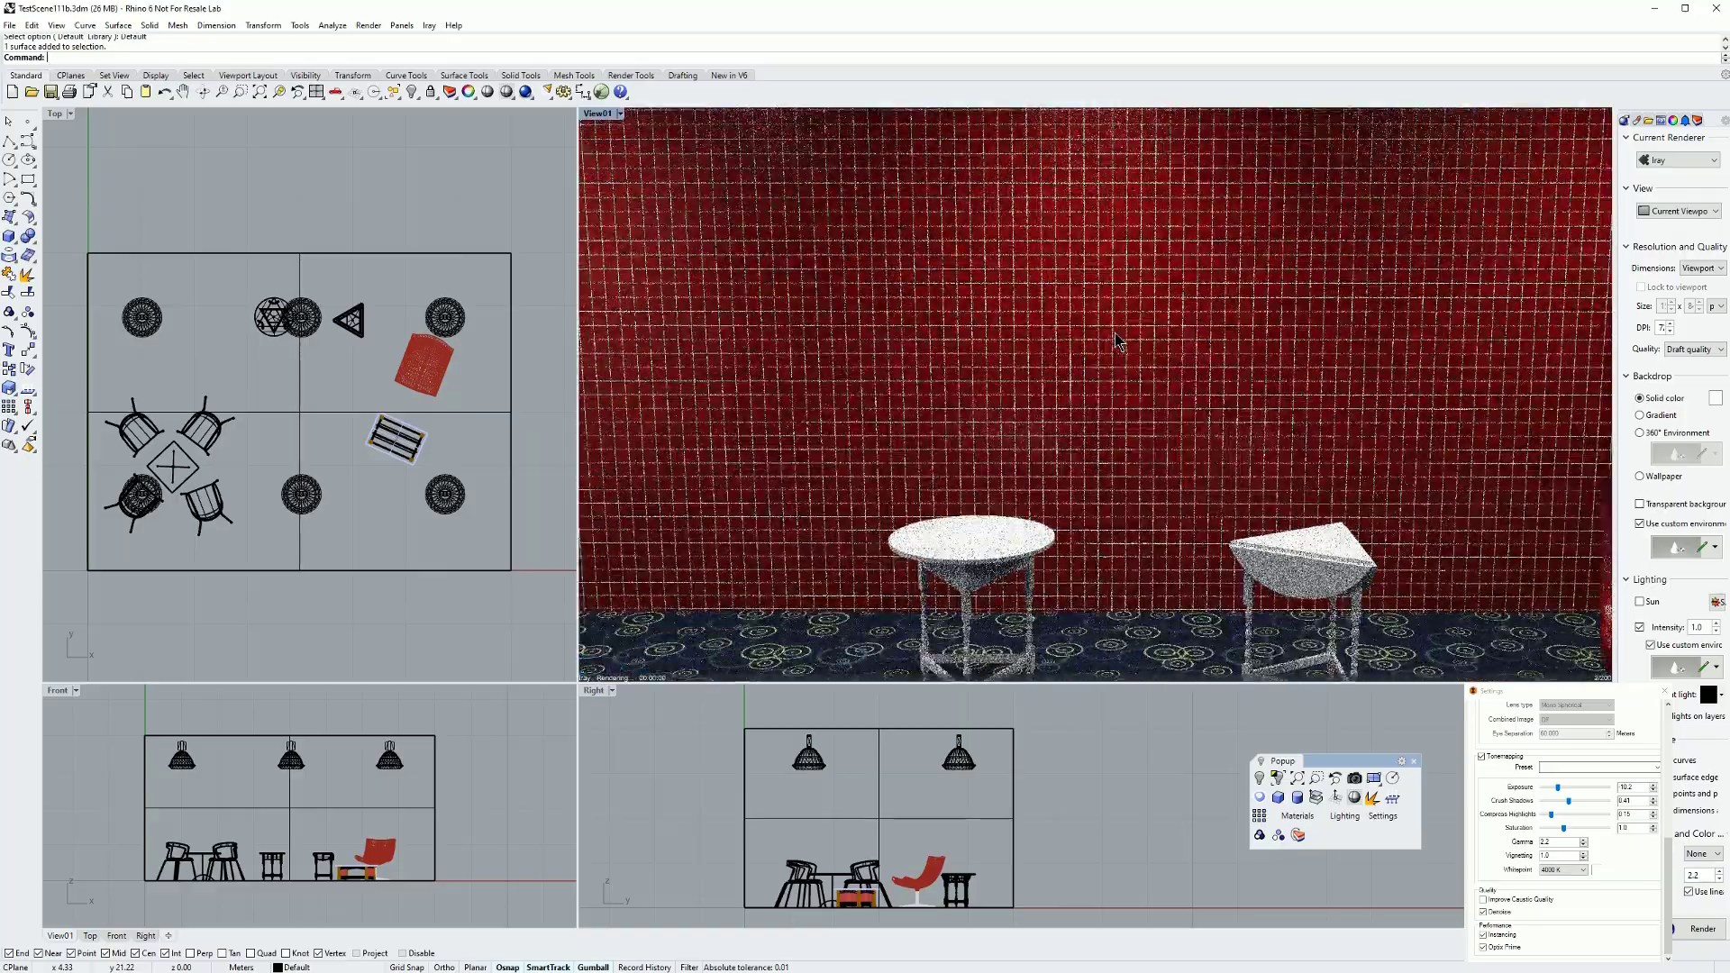
scroll(1116, 333, up, 2)
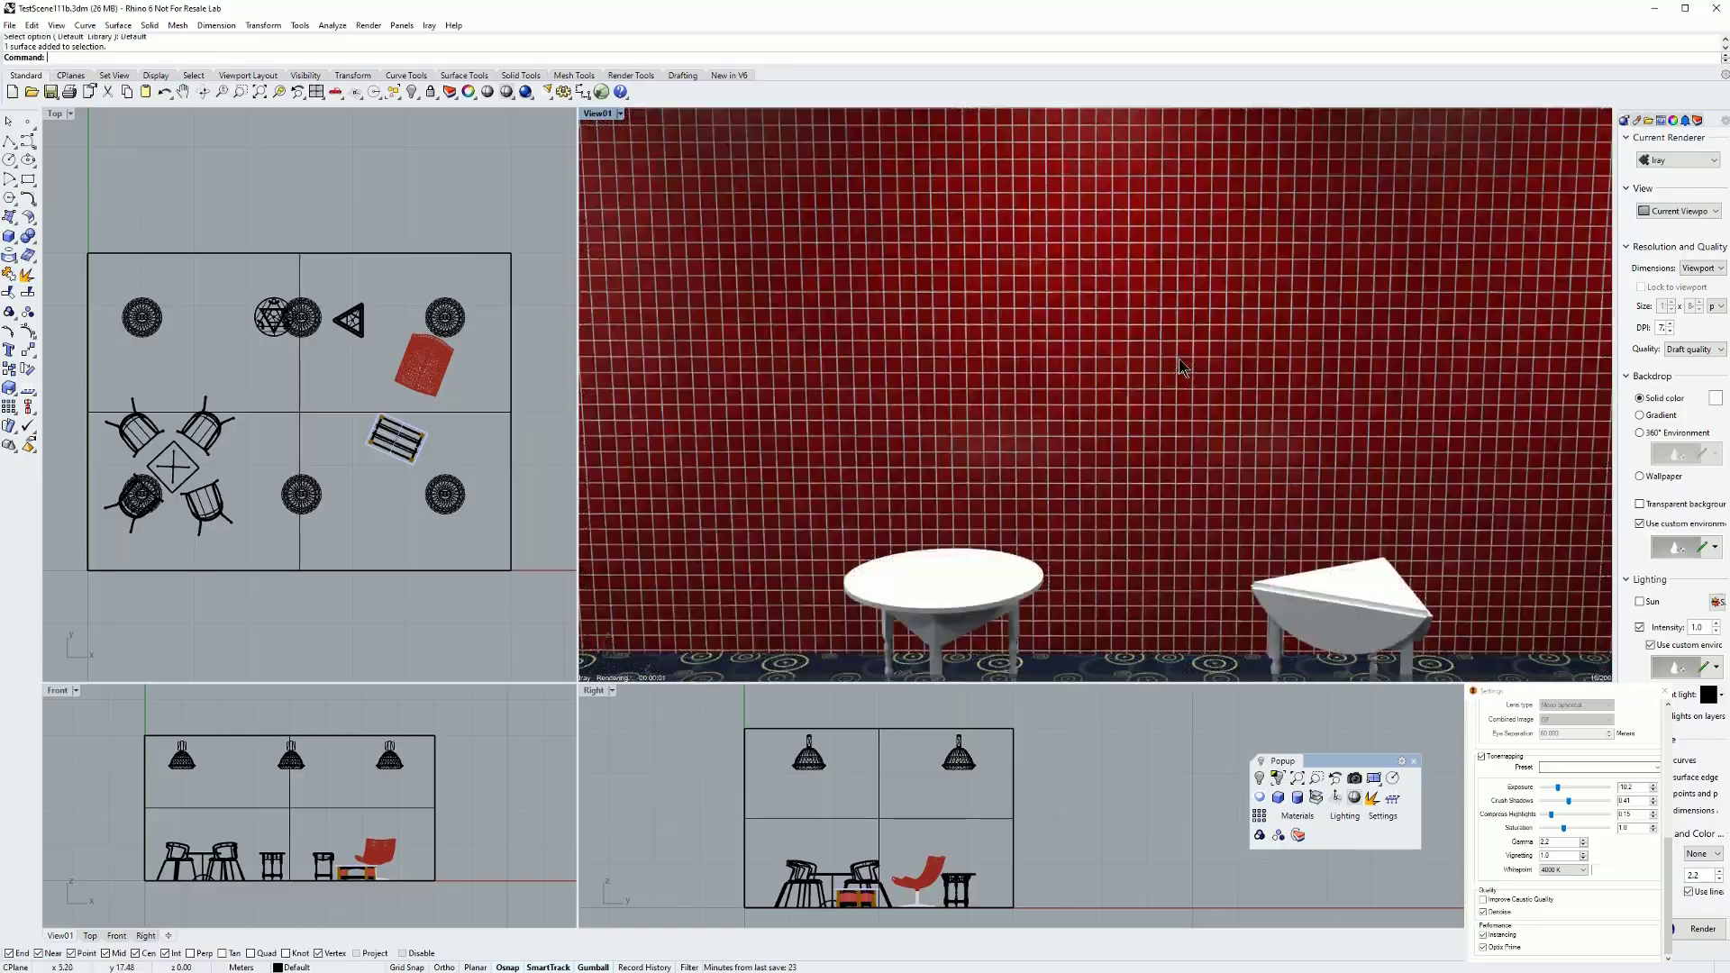
right_drag(1162, 360, 1094, 350)
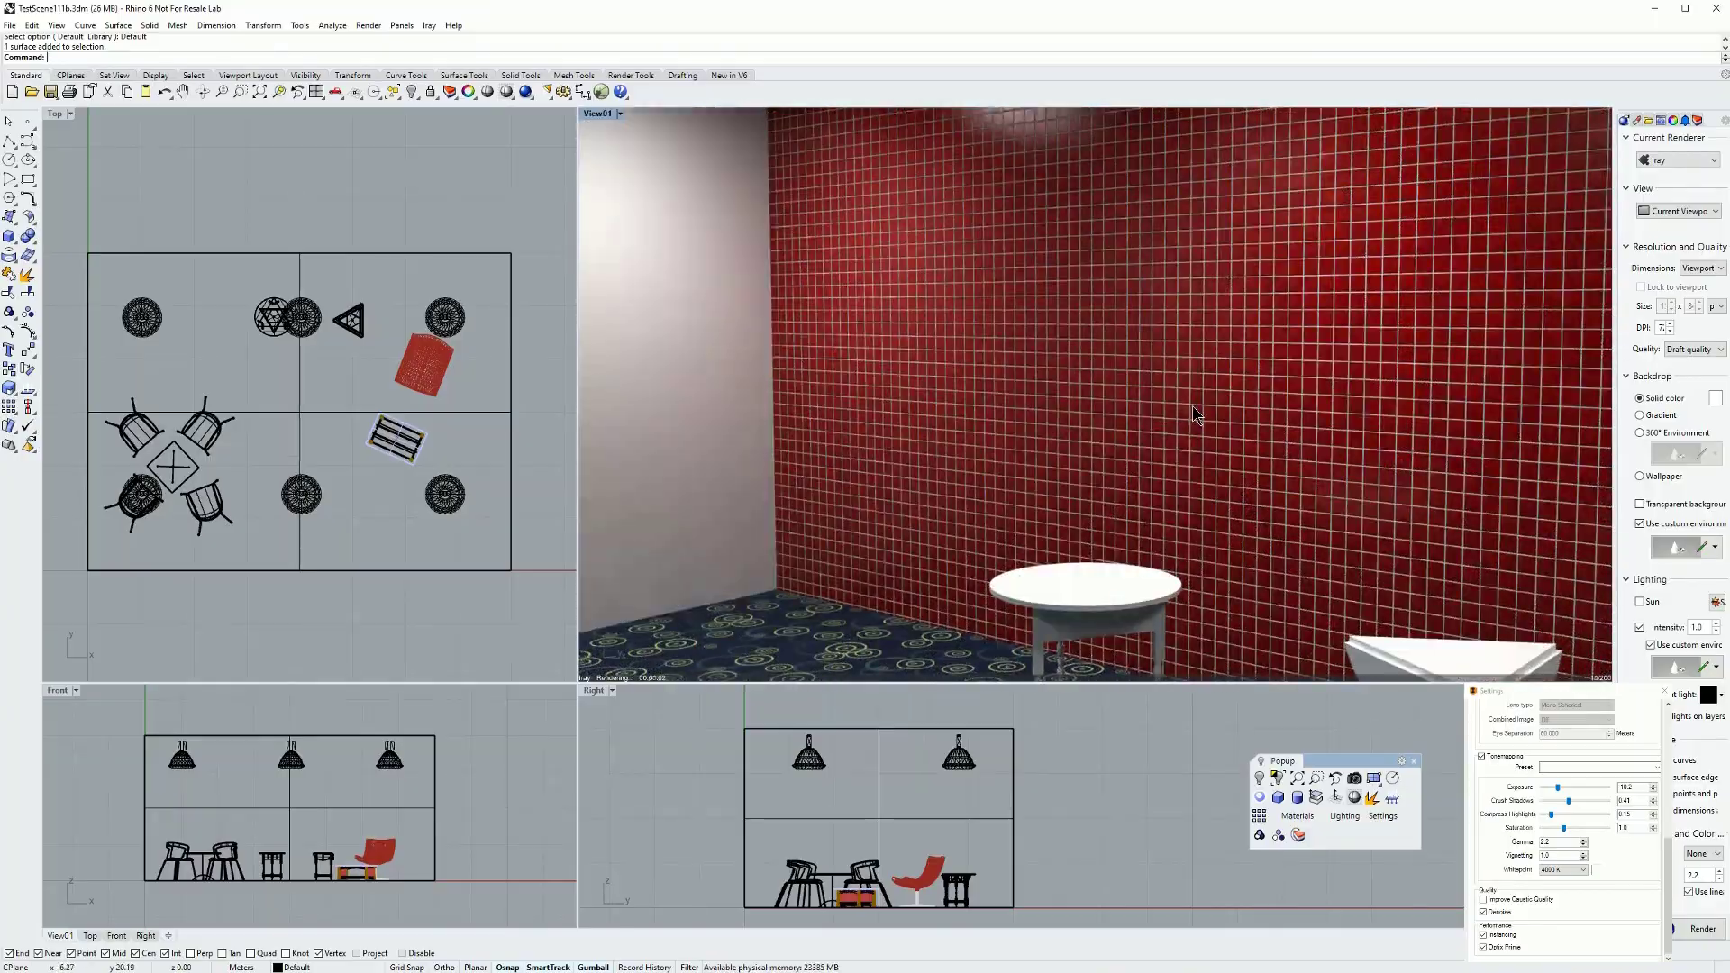
right_drag(1186, 414, 1177, 443)
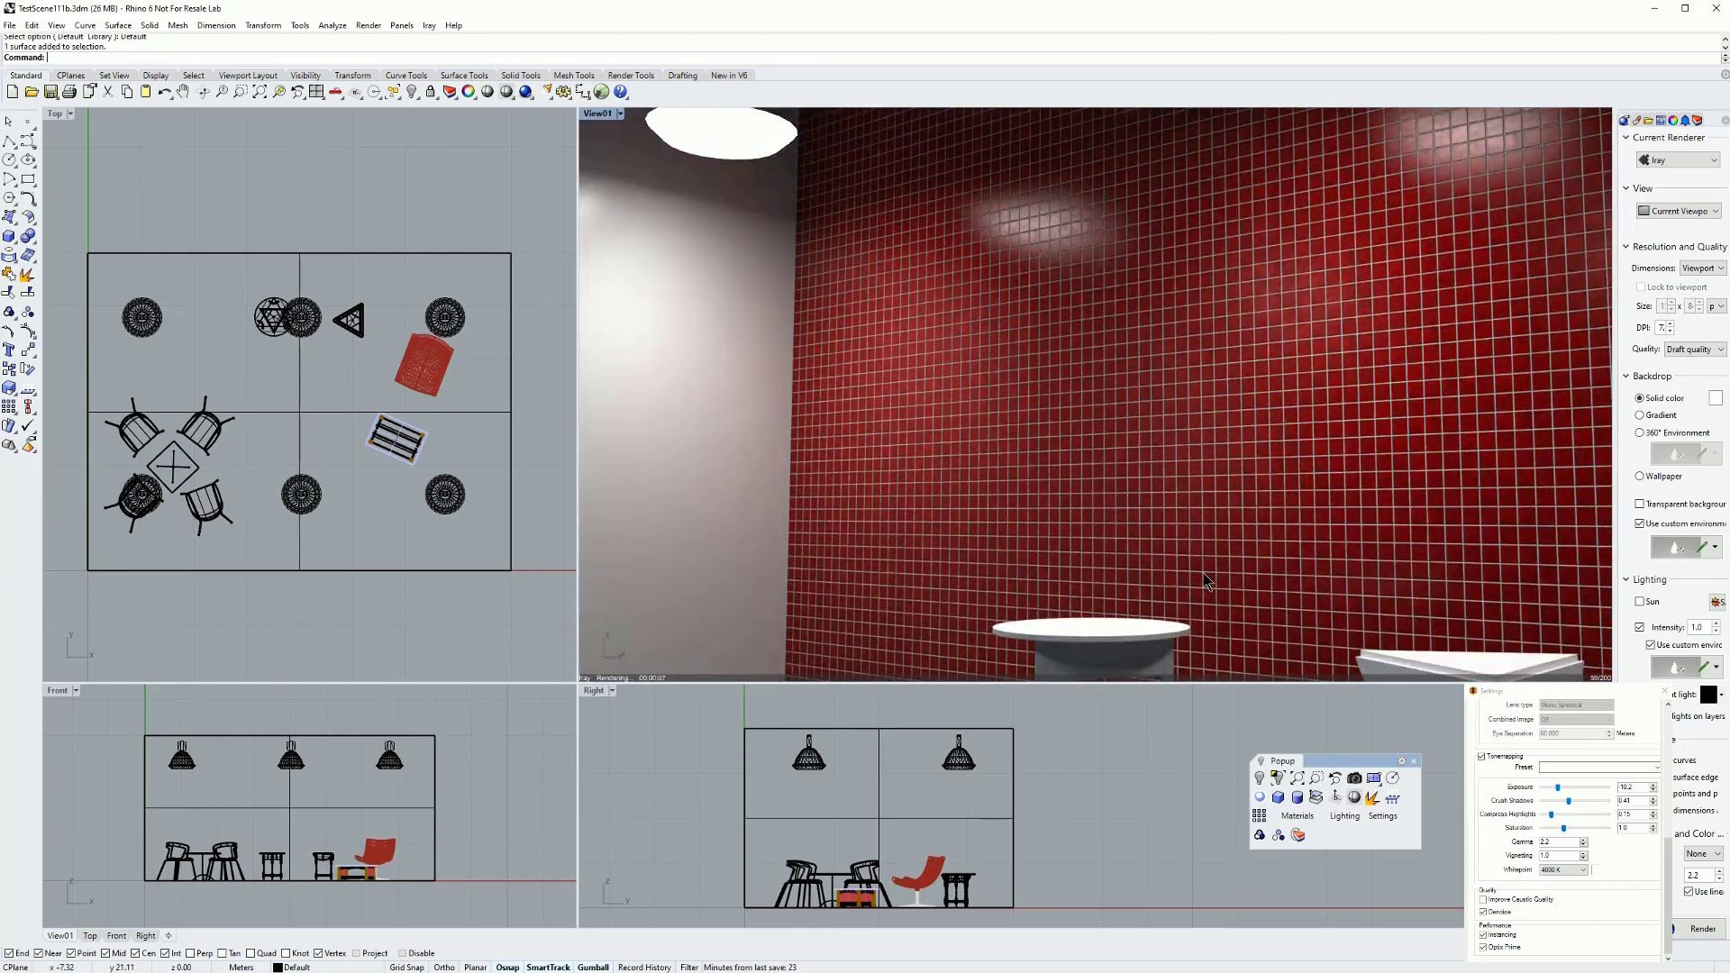
Step: Change the Grid - Red material's tile colour from red to a light green
click(1299, 817)
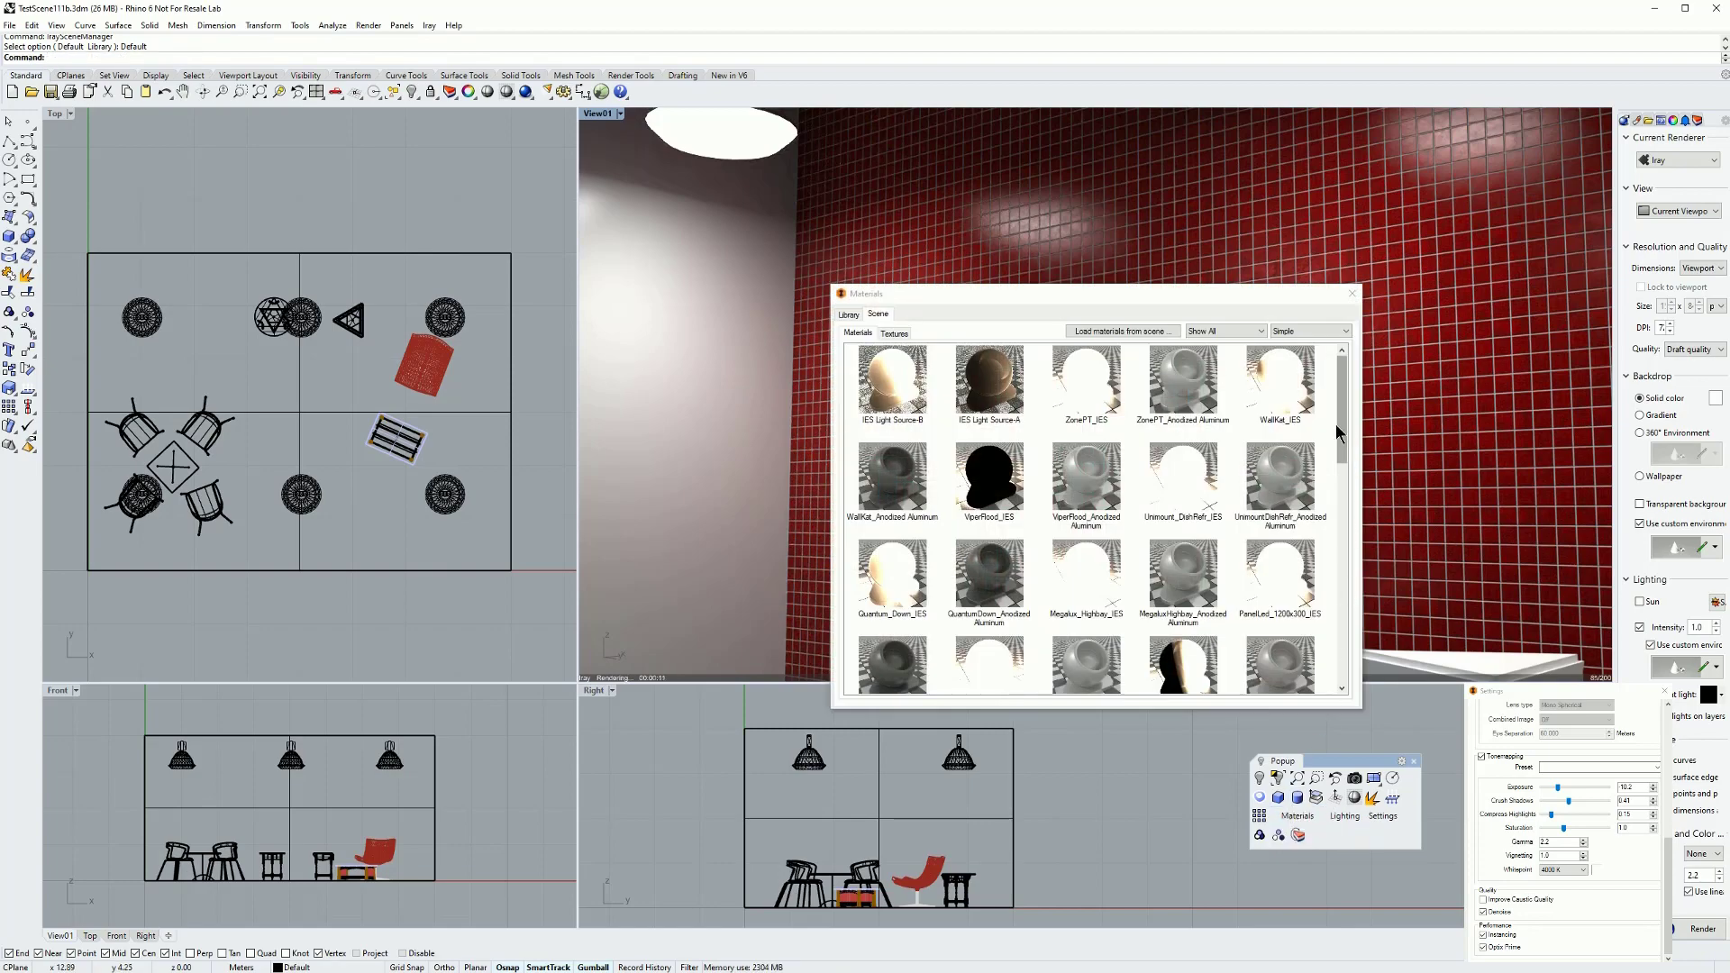
drag(1342, 420, 1345, 559)
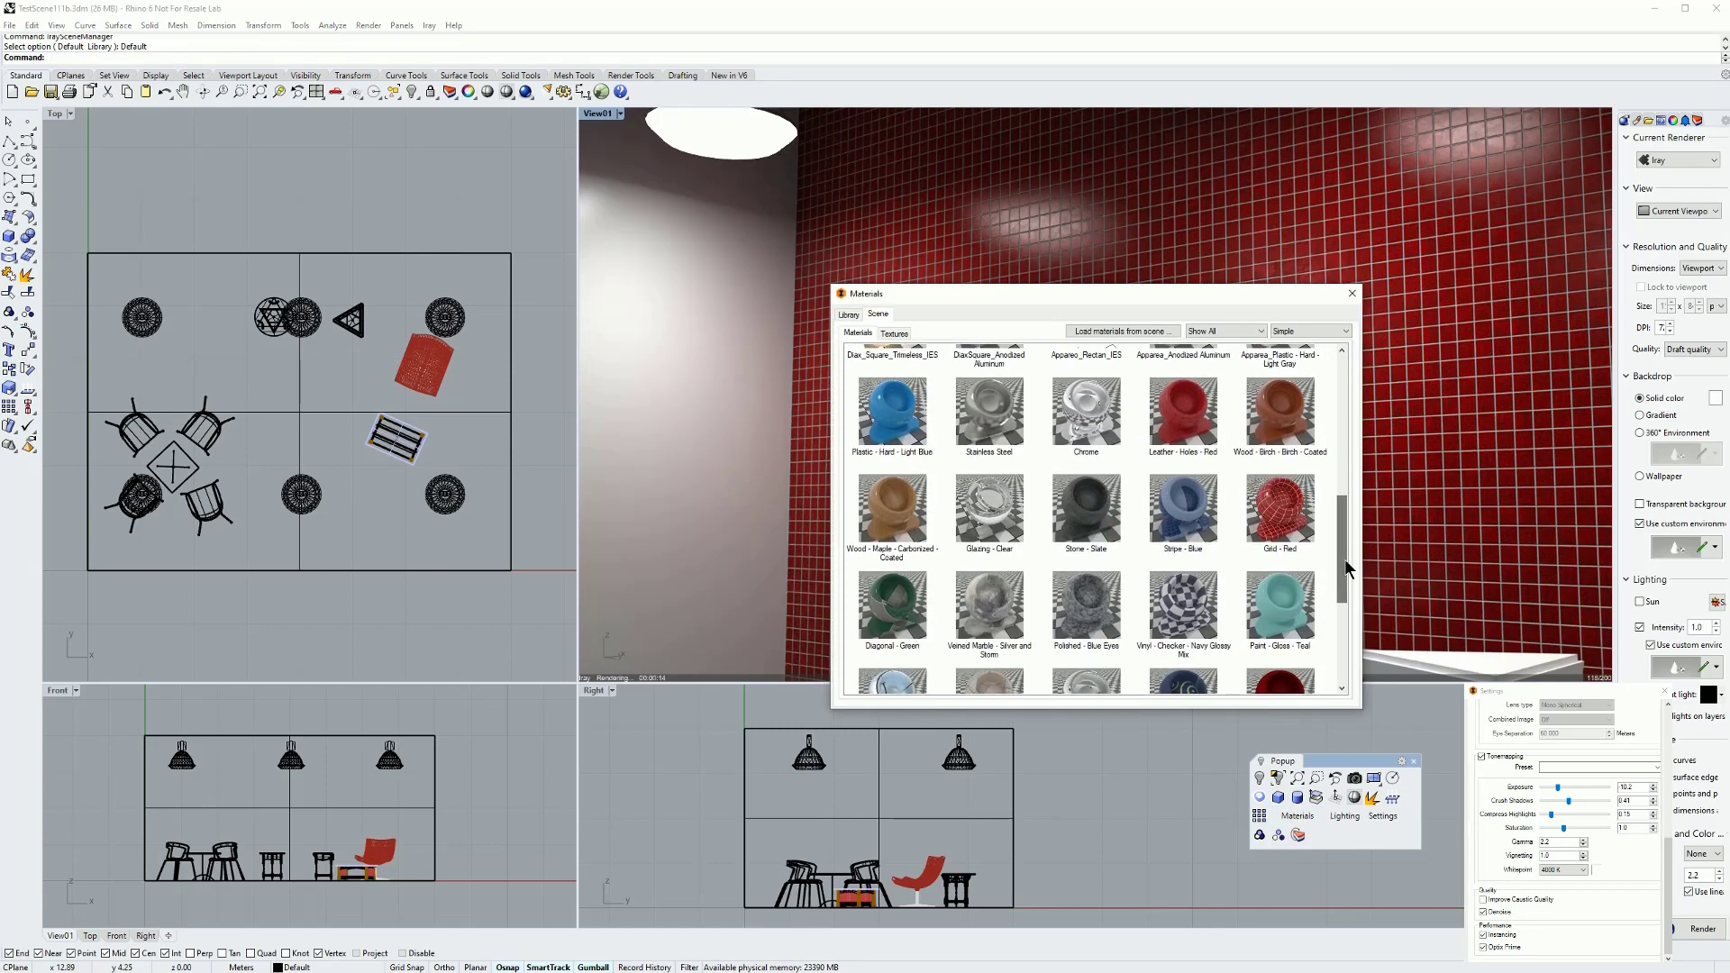
double_click(1284, 514)
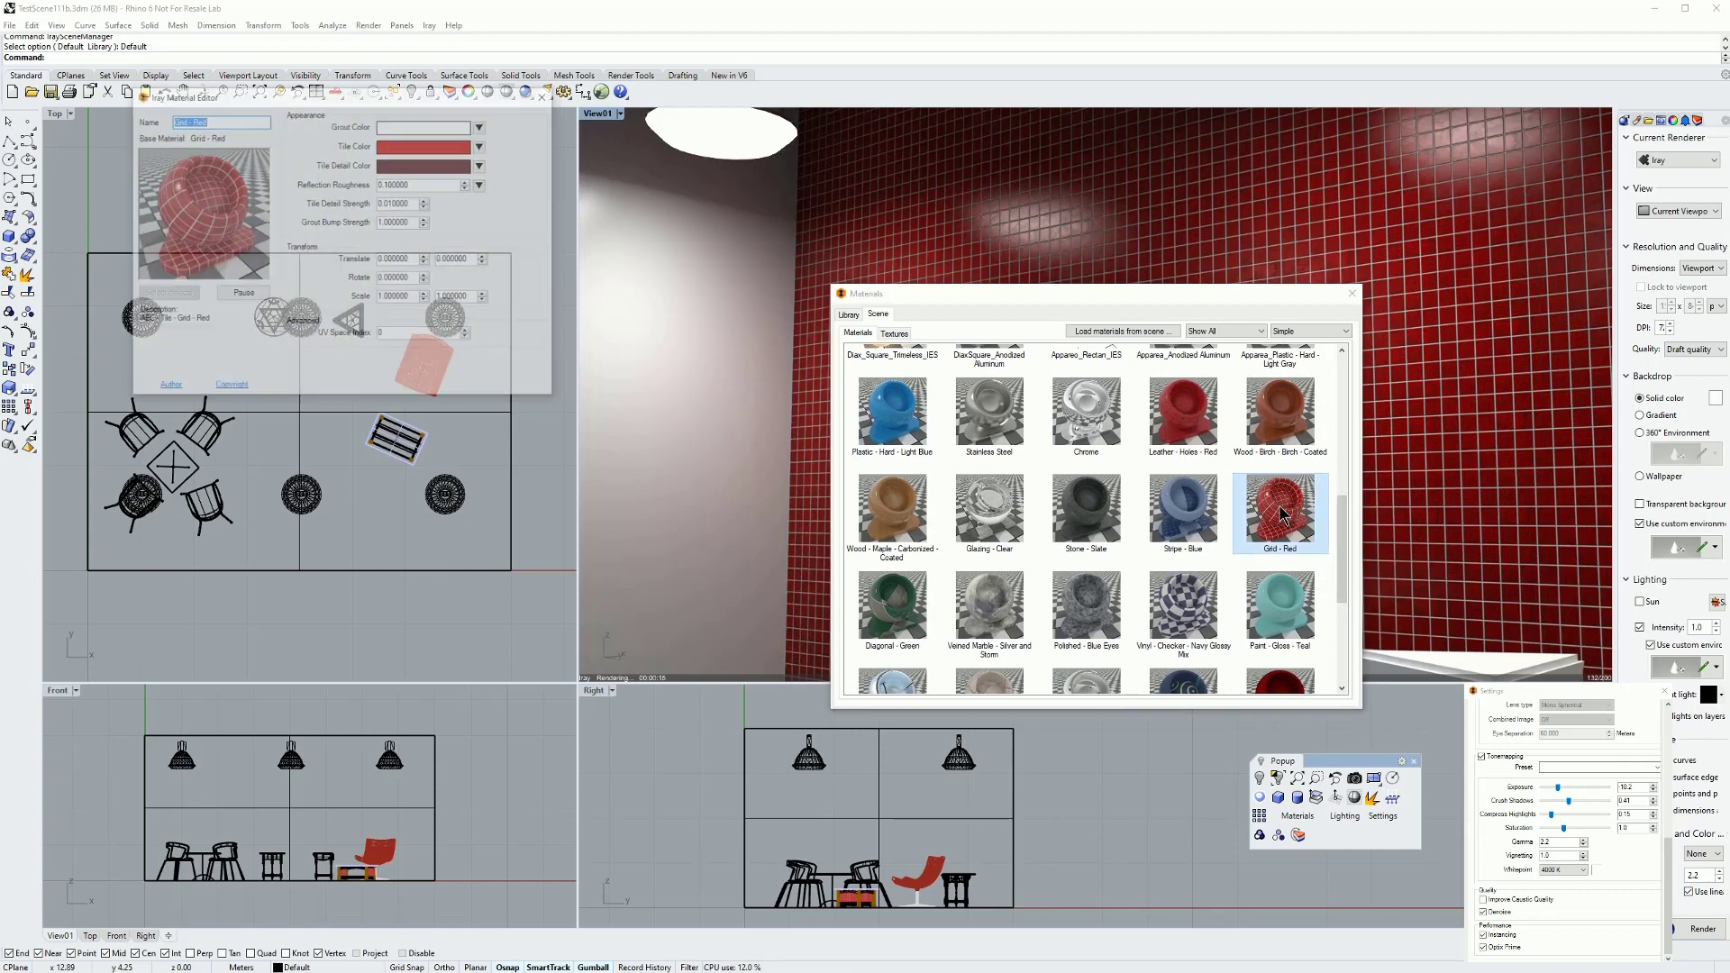
click(419, 146)
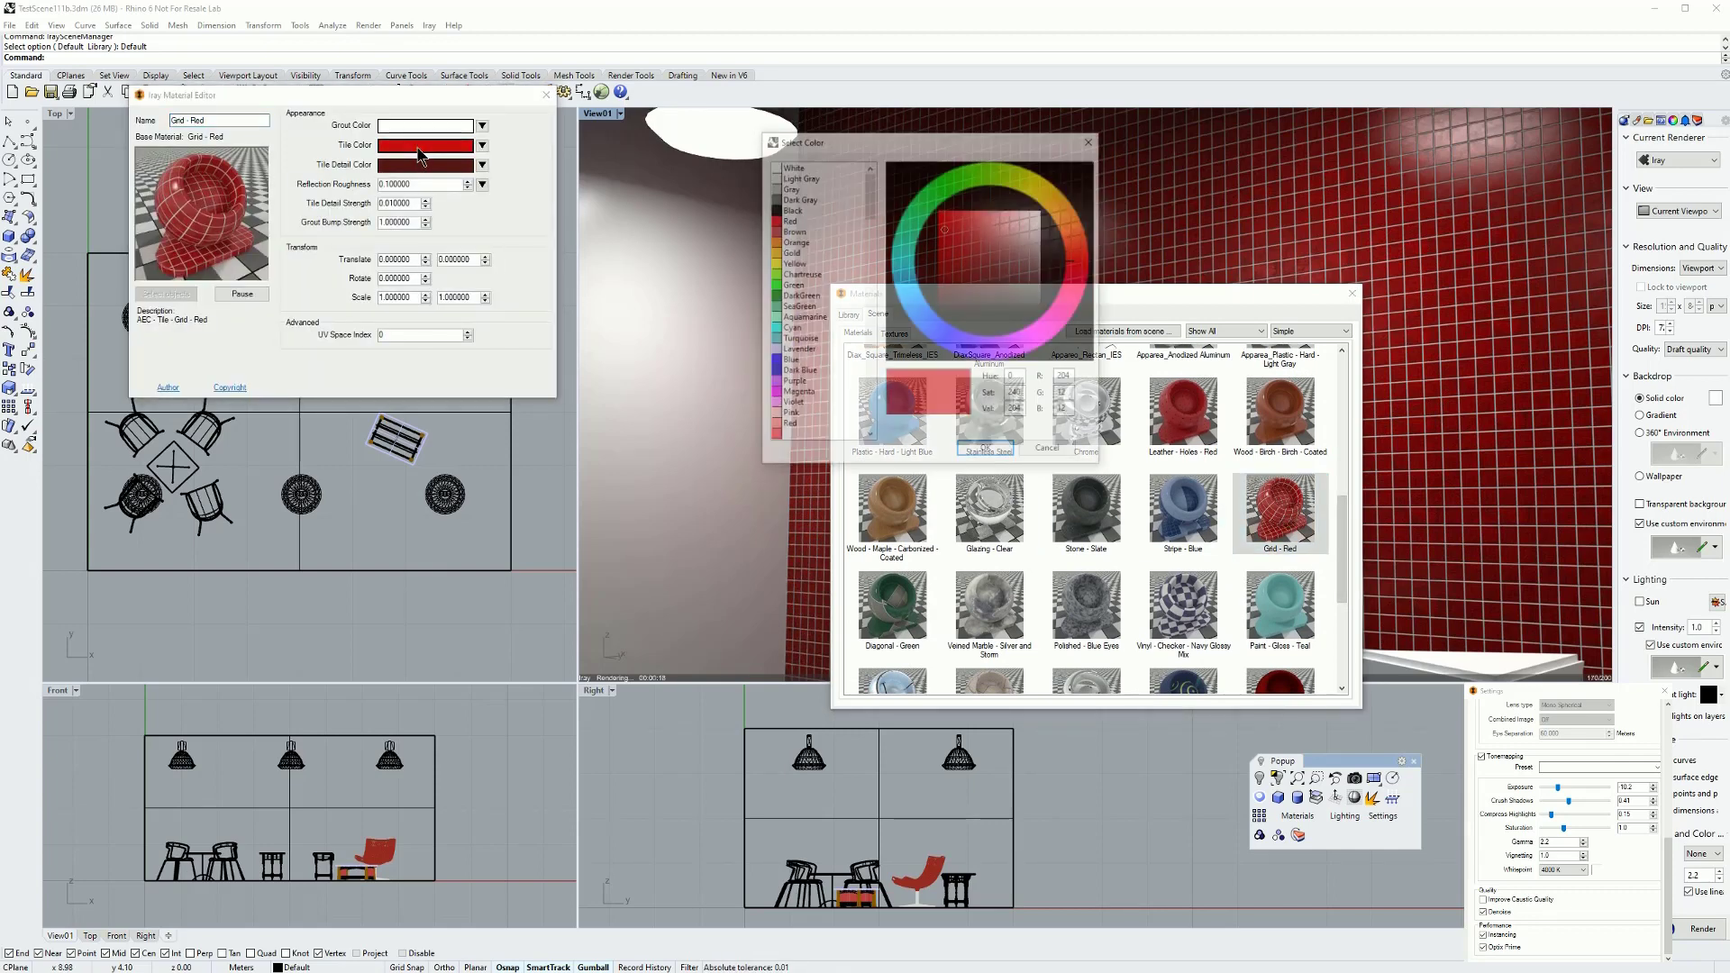
click(942, 195)
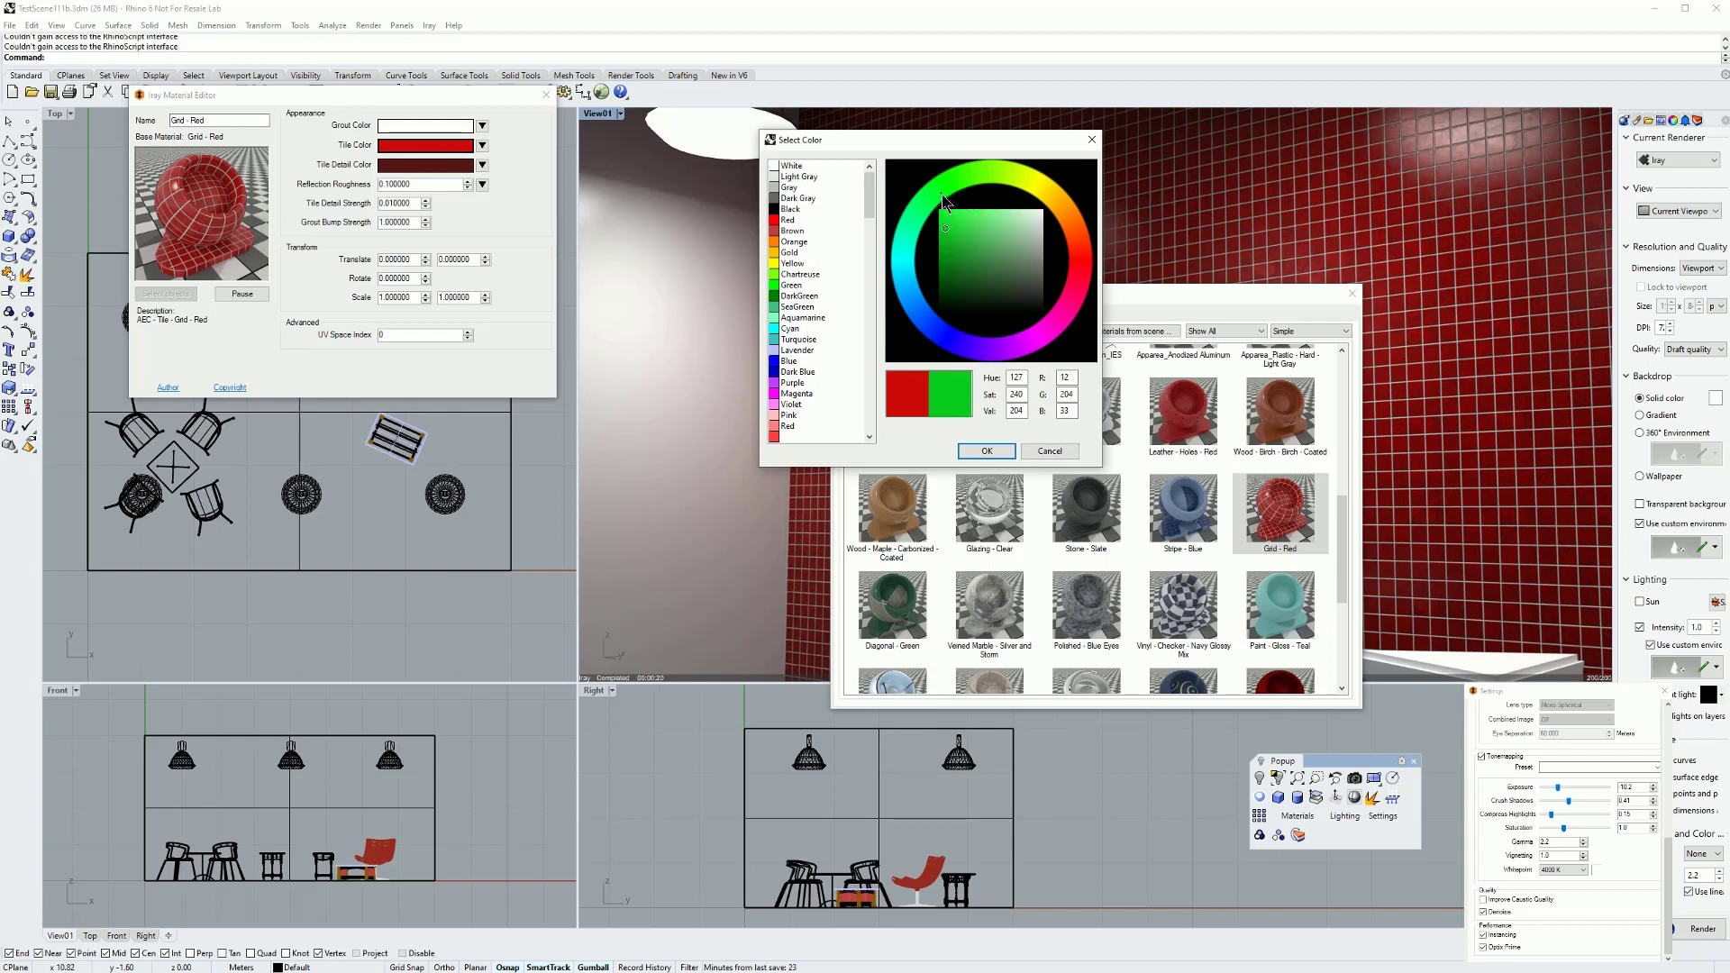
click(978, 231)
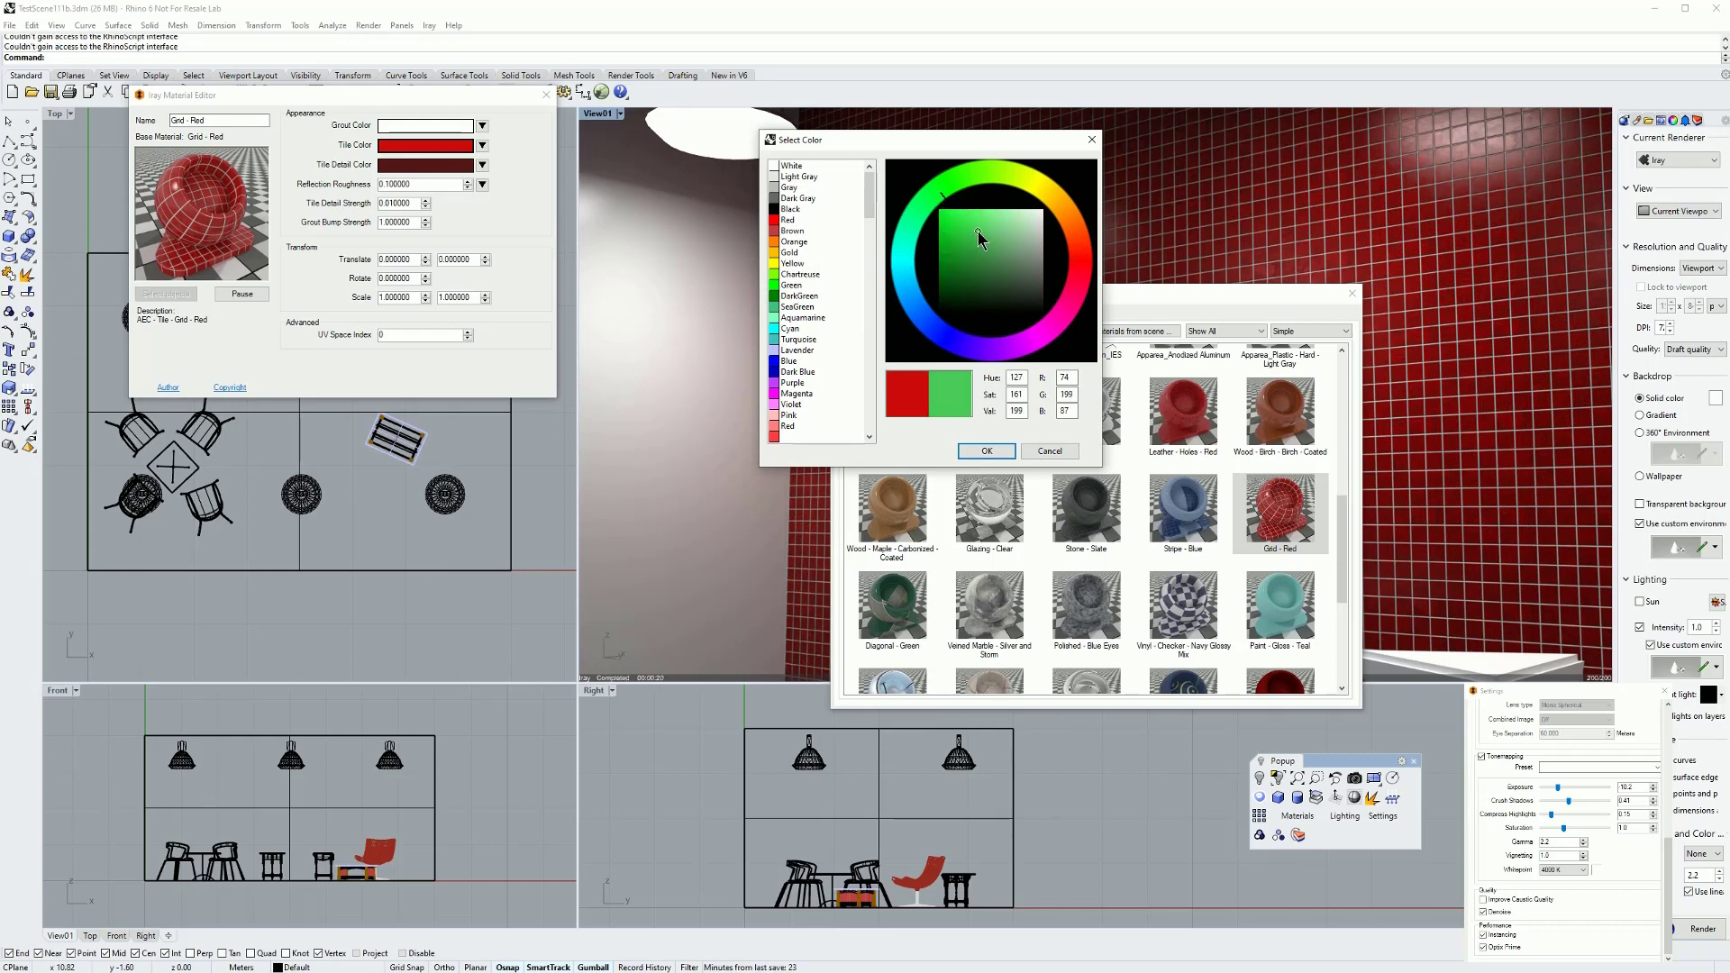
click(986, 452)
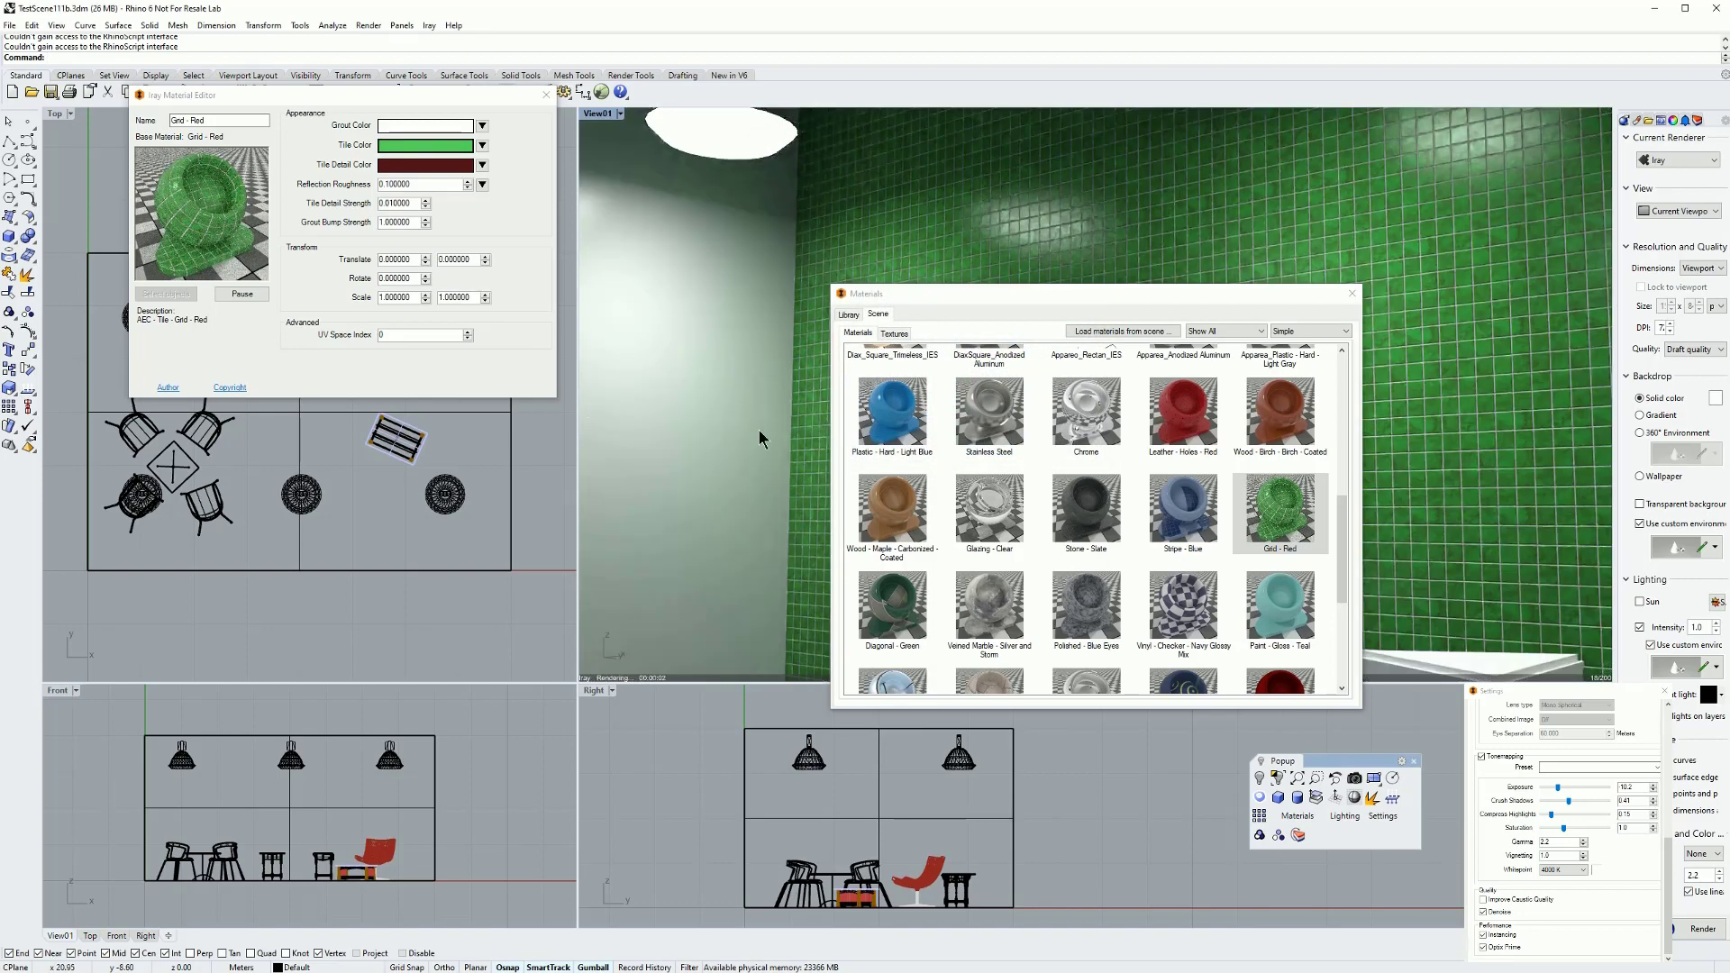
click(1352, 294)
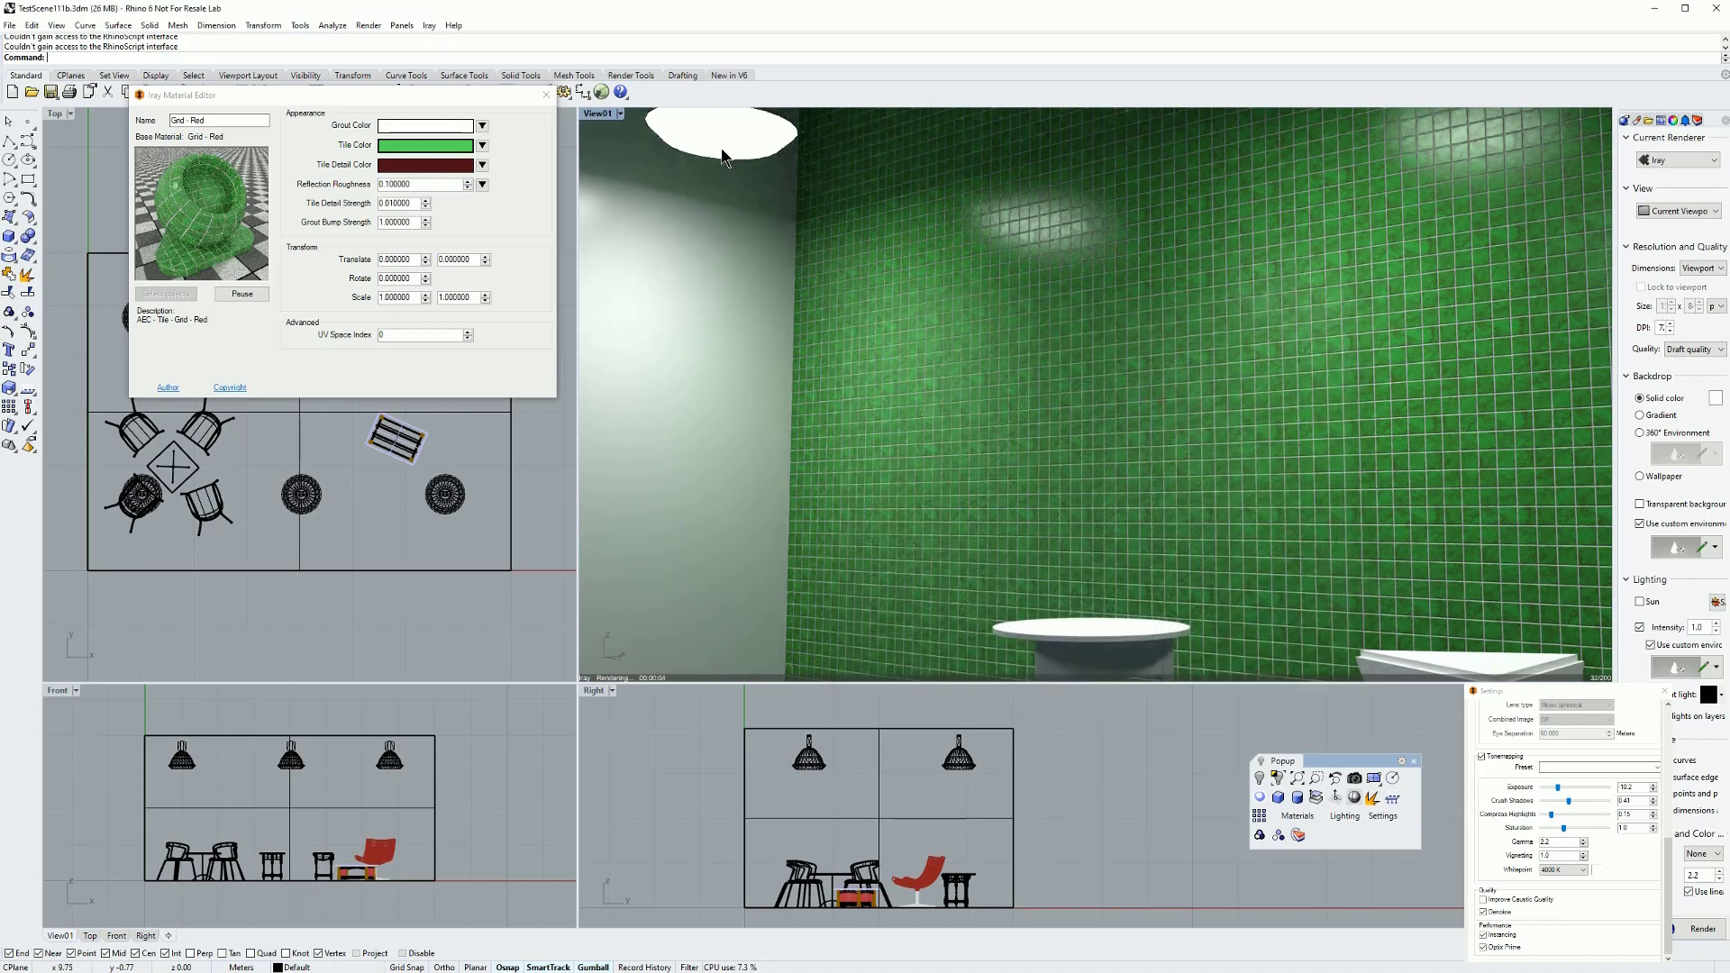
click(547, 94)
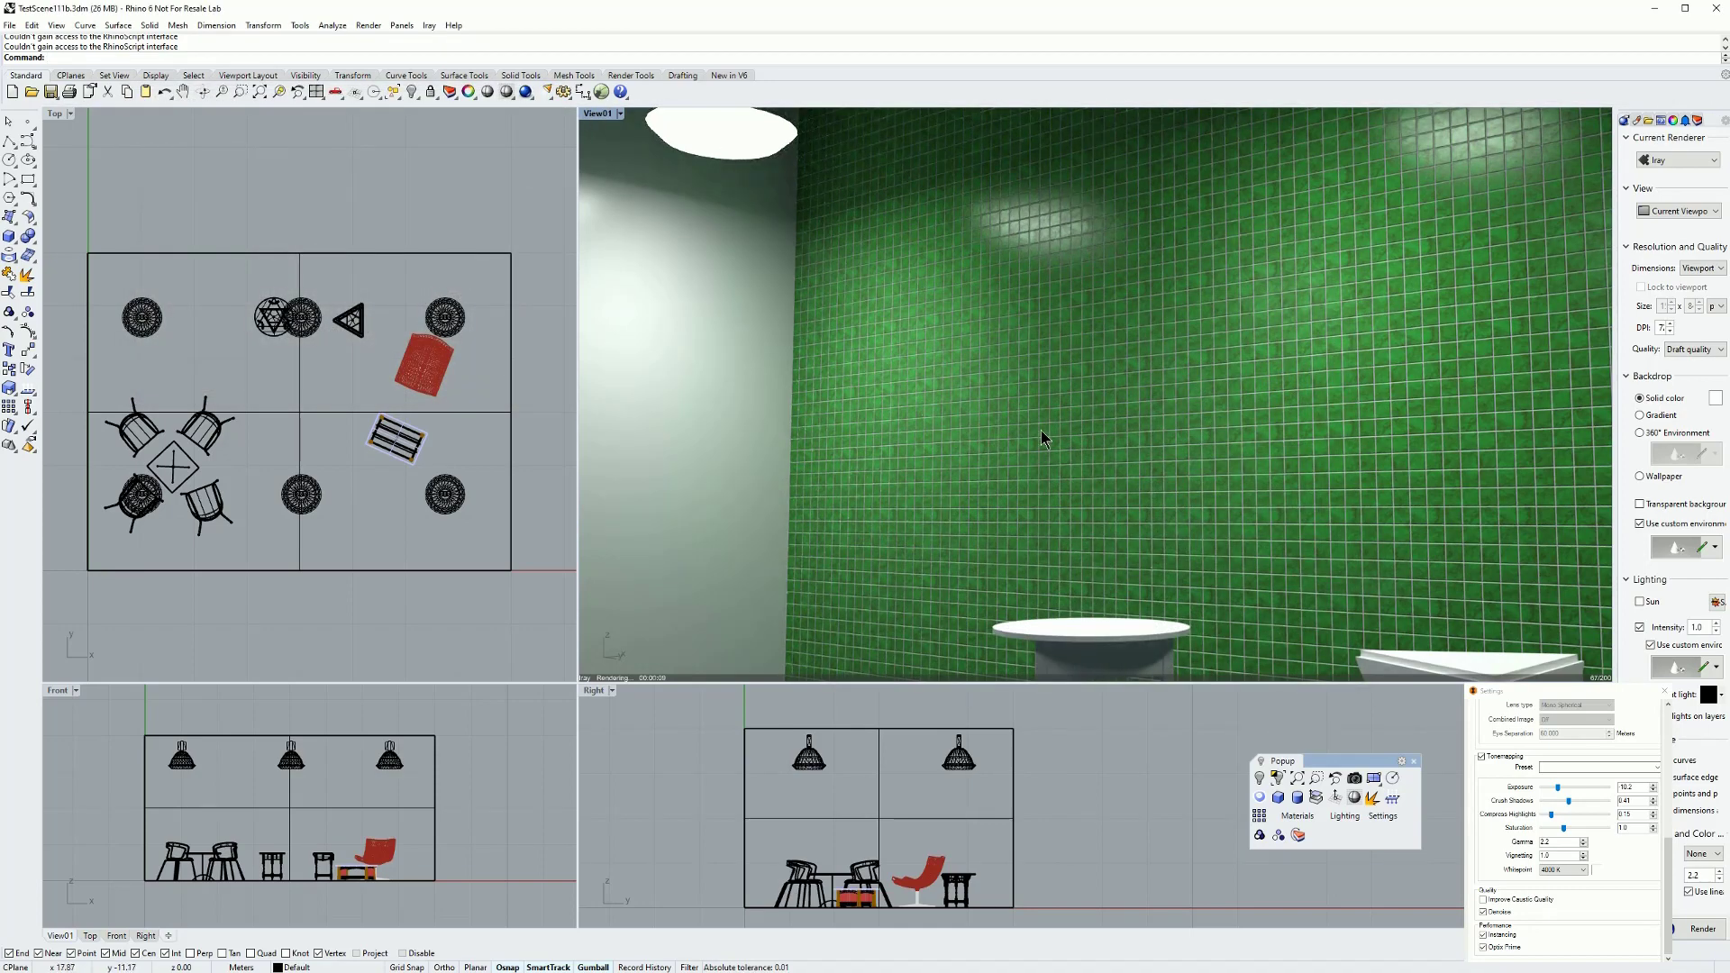
scroll(1041, 430, down, 5)
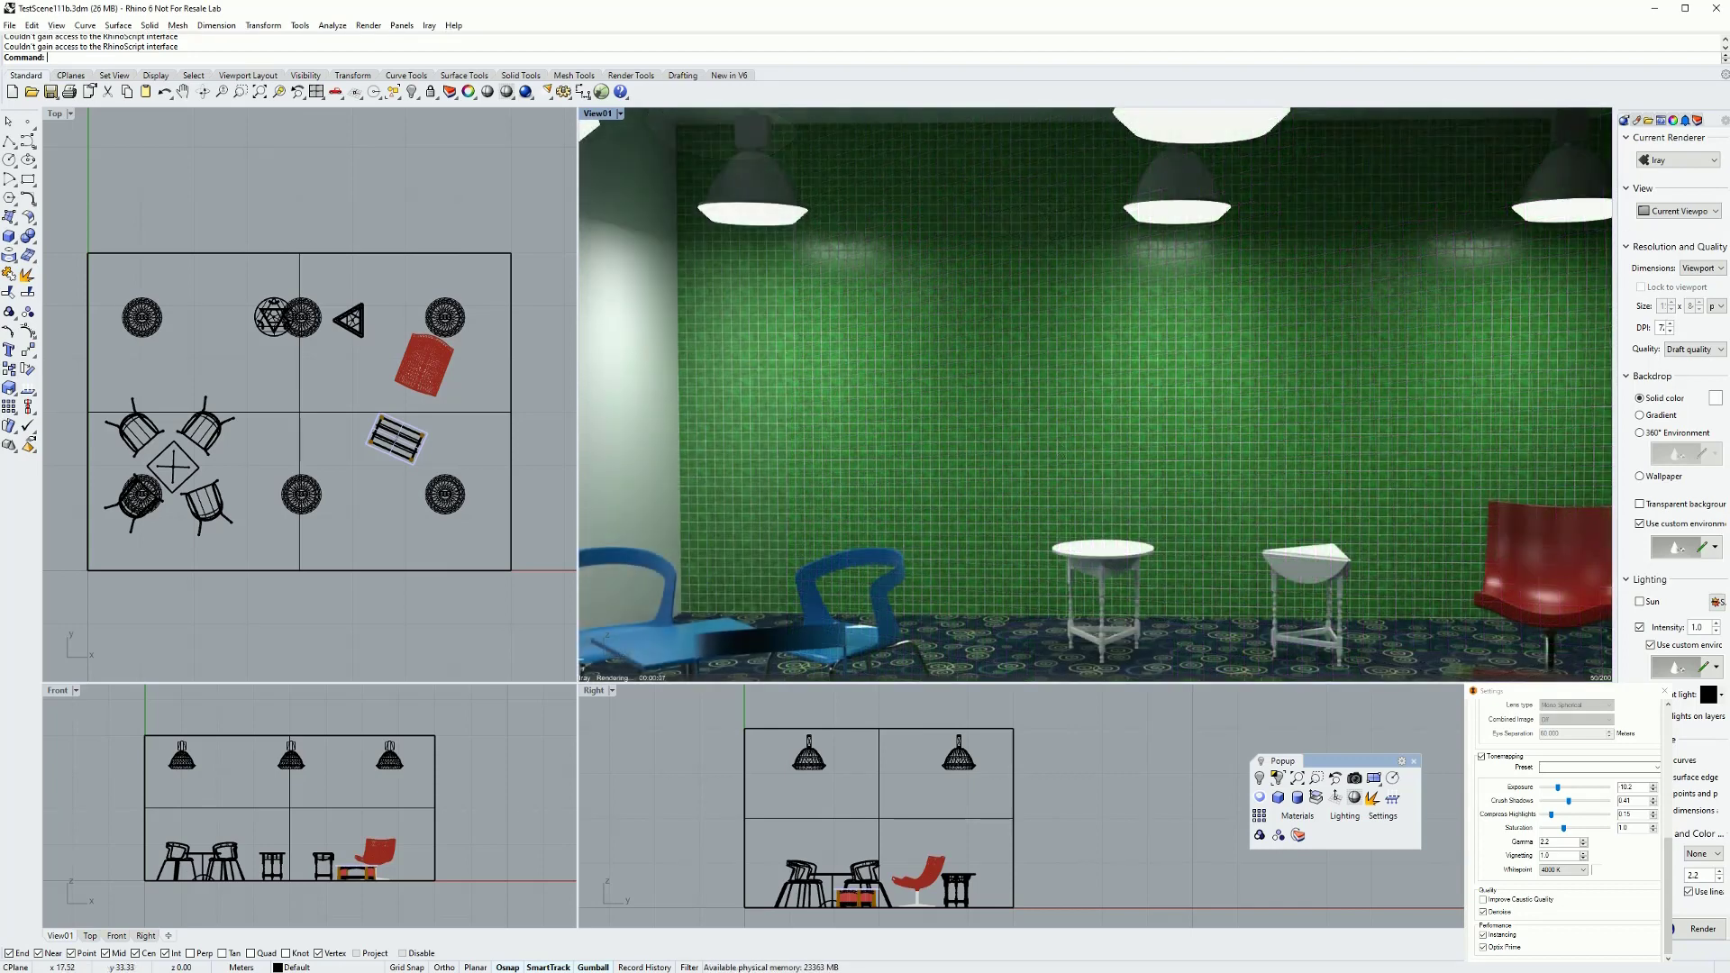